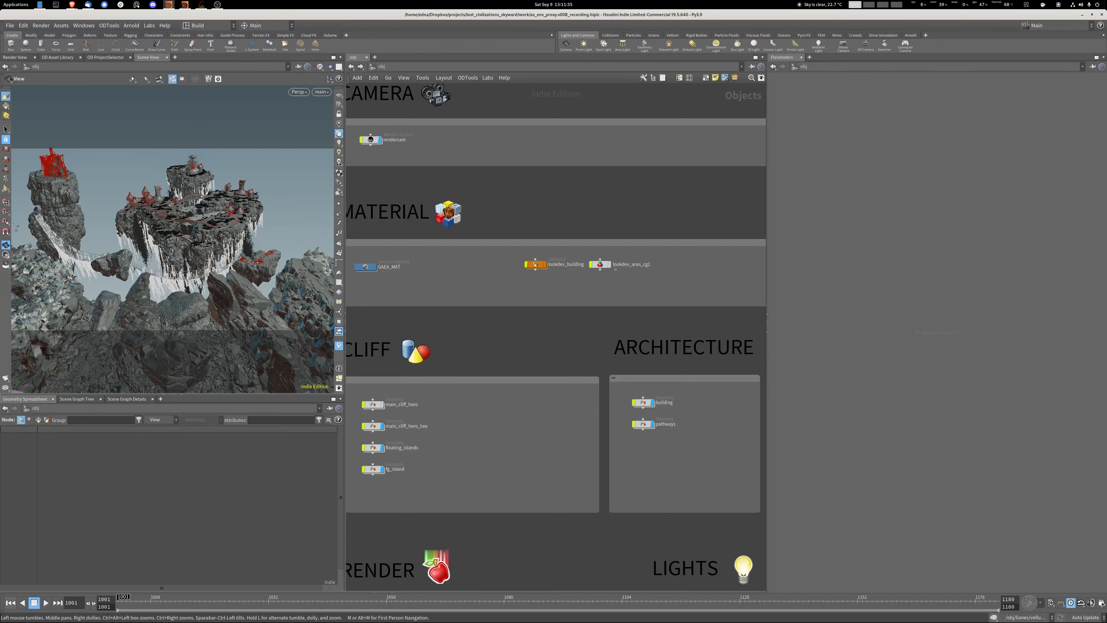
Turn on the display of the lookdev_building object and frame it in the viewport.
middle_click_drag(515, 342, 598, 330)
middle_click_drag(678, 271, 588, 288)
scroll(534, 273, "up", 4)
left_click(496, 259)
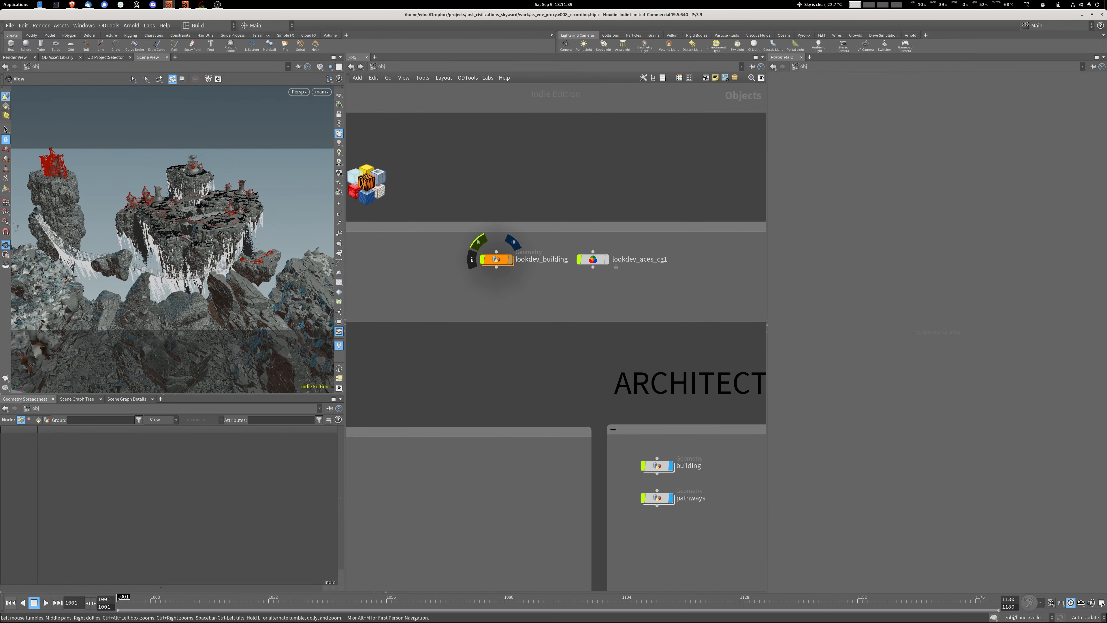
key("f")
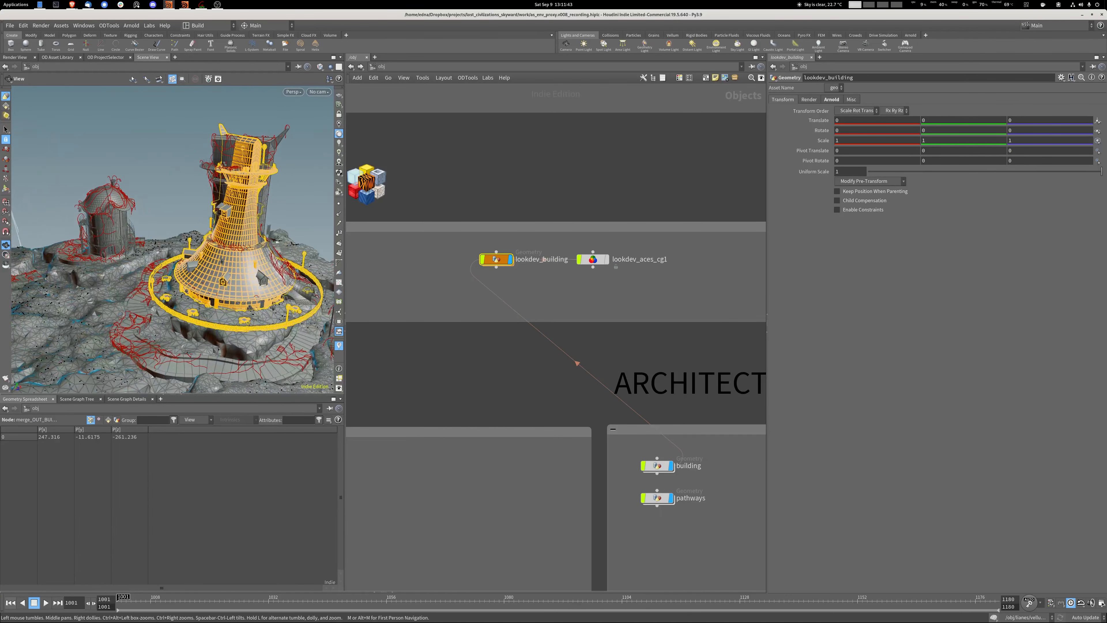
Follow the Object Merge inside lookdev_building to its source in the building network and inspect the set_material_nets1 subnetwork there.
double_click(496, 259)
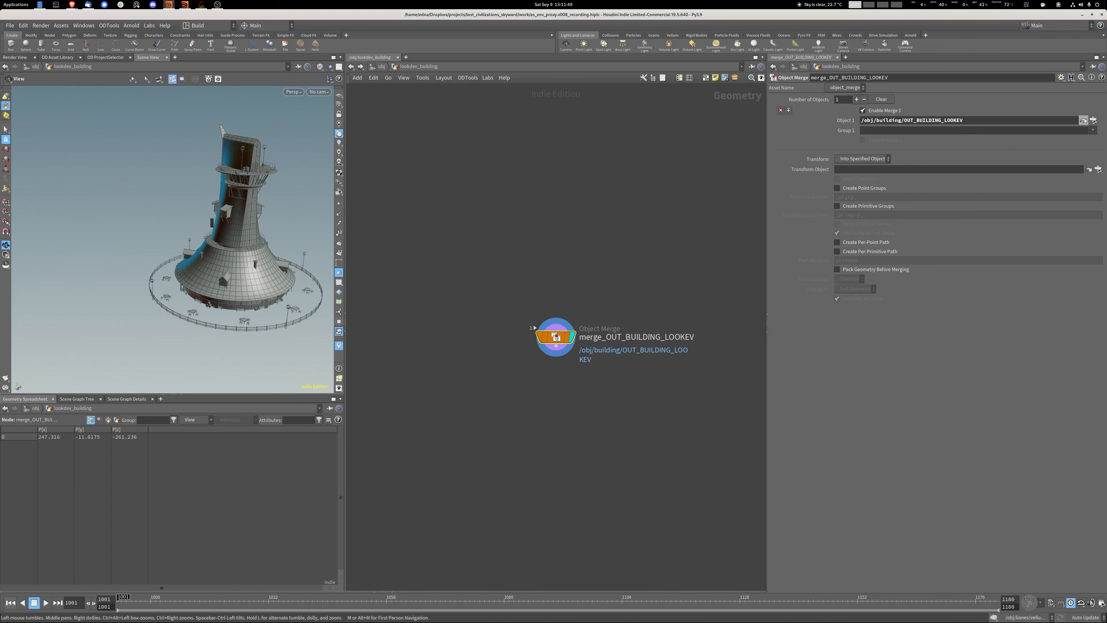
left_click(1084, 120)
middle_click_drag(543, 120, 581, 439)
scroll(581, 439, "down", 5)
scroll(532, 388, "down", 1)
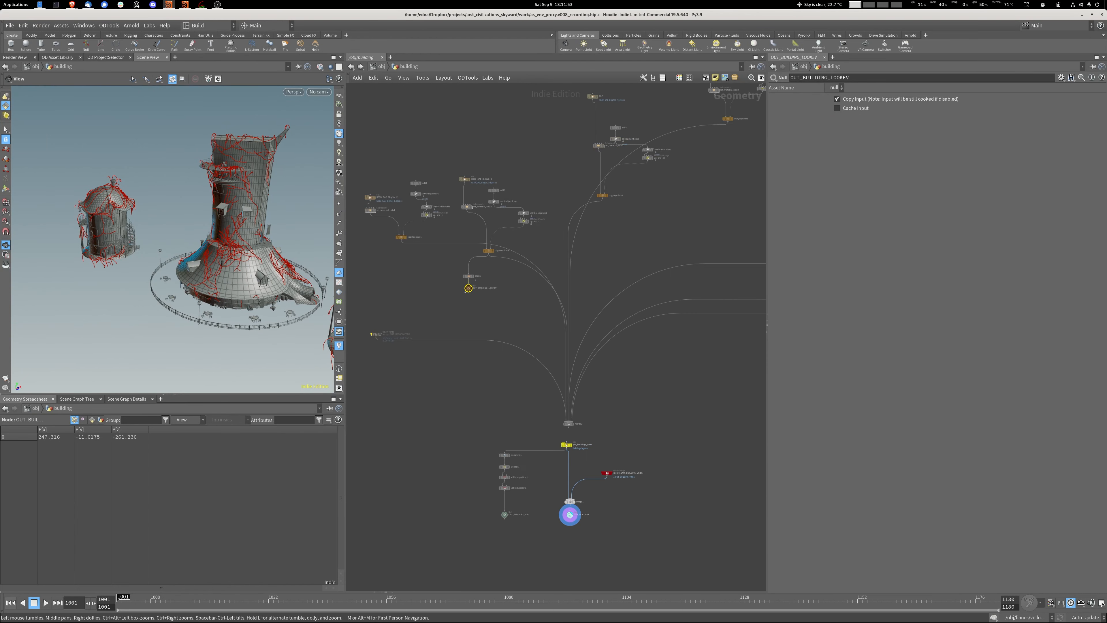
middle_click_drag(368, 236, 430, 335)
scroll(429, 335, "up", 8)
left_click(437, 253)
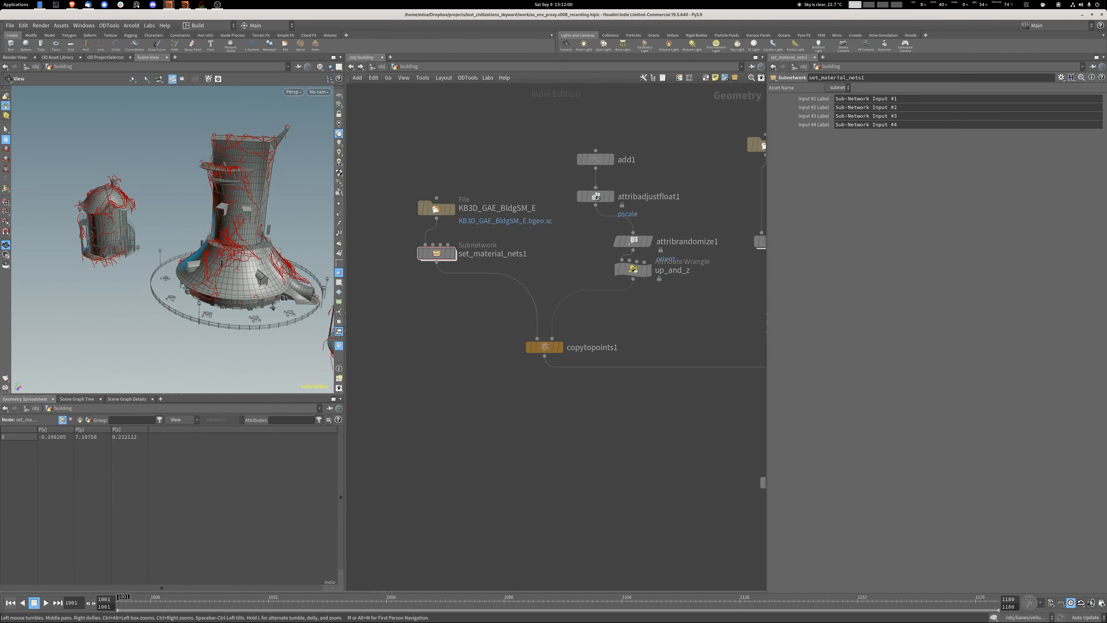
Return to the object level and open the KB3D_GAE_ThatchRoofC_ARNOLD shader network inside GAEA_MAT.
key("u")
middle_click_drag(471, 279, 680, 222)
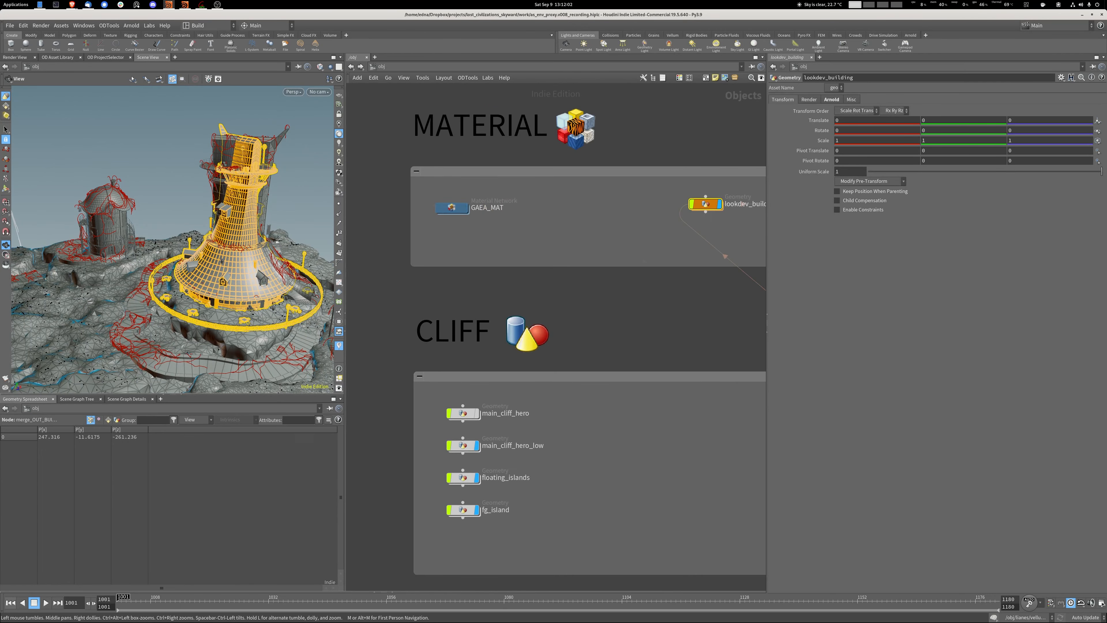
double_click(452, 207)
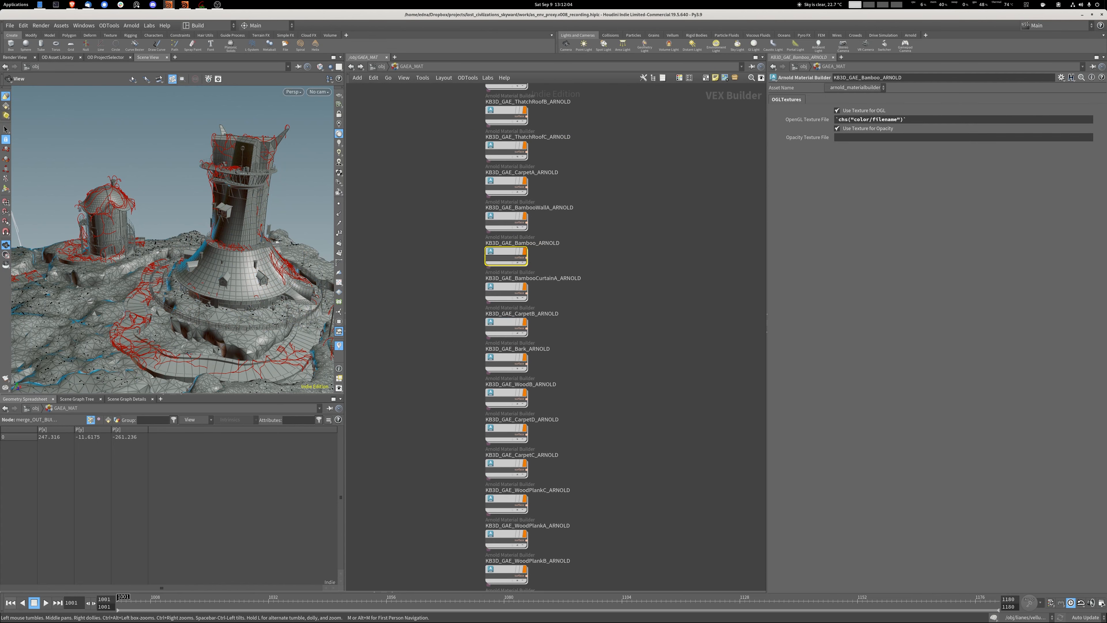
key("3")
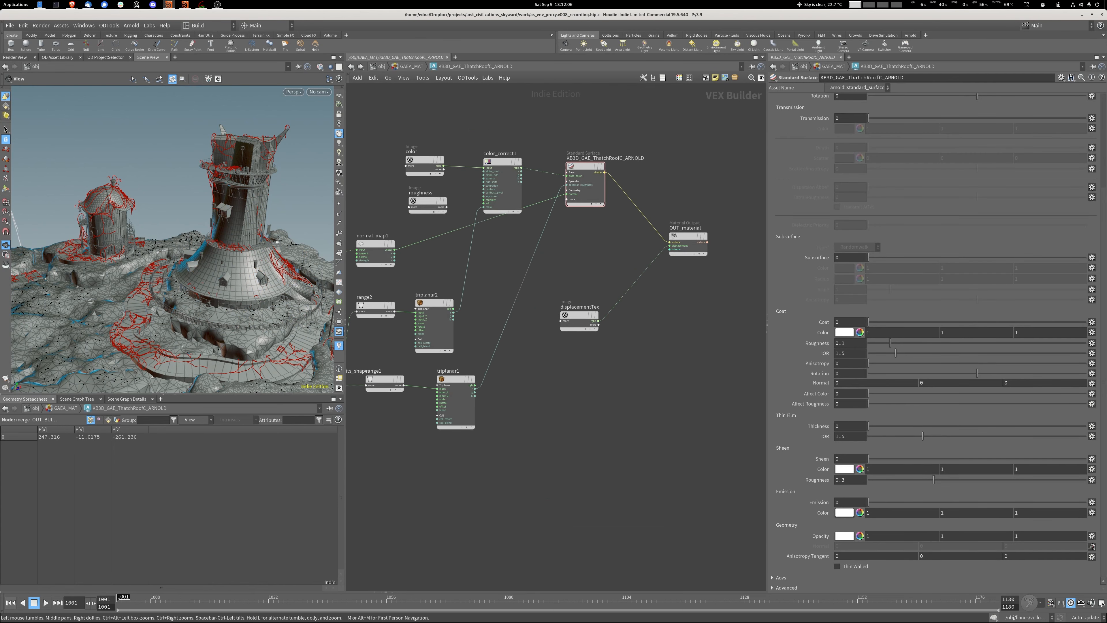
middle_click_drag(515, 301, 576, 258)
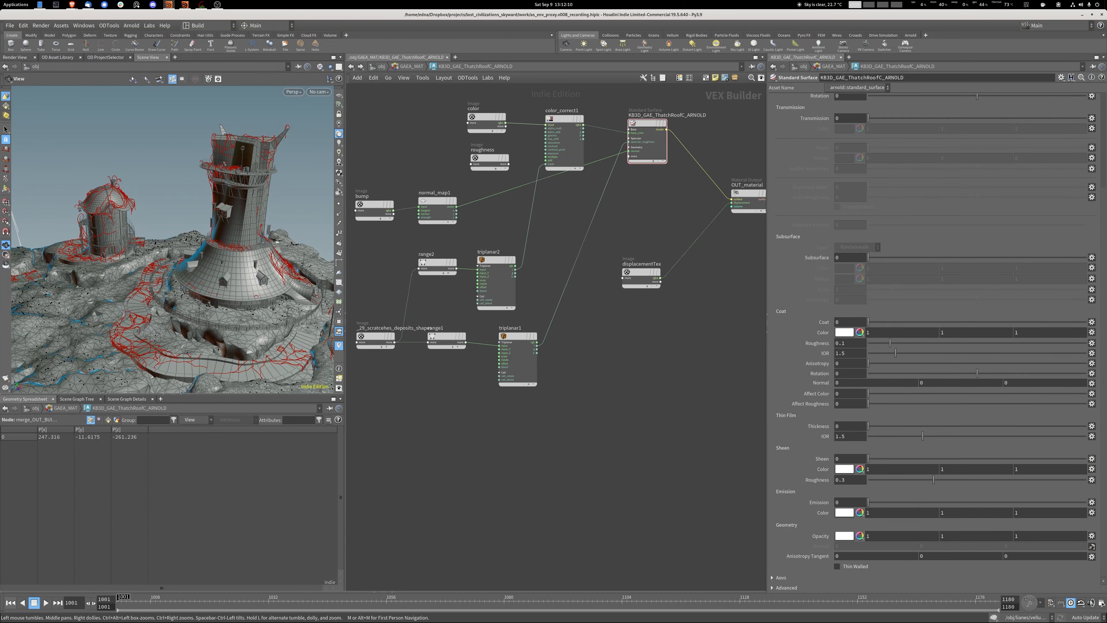
Show the building's lookdev render in the Render View and inspect its surface up close.
left_click(15, 57)
scroll(163, 272, "up", 5)
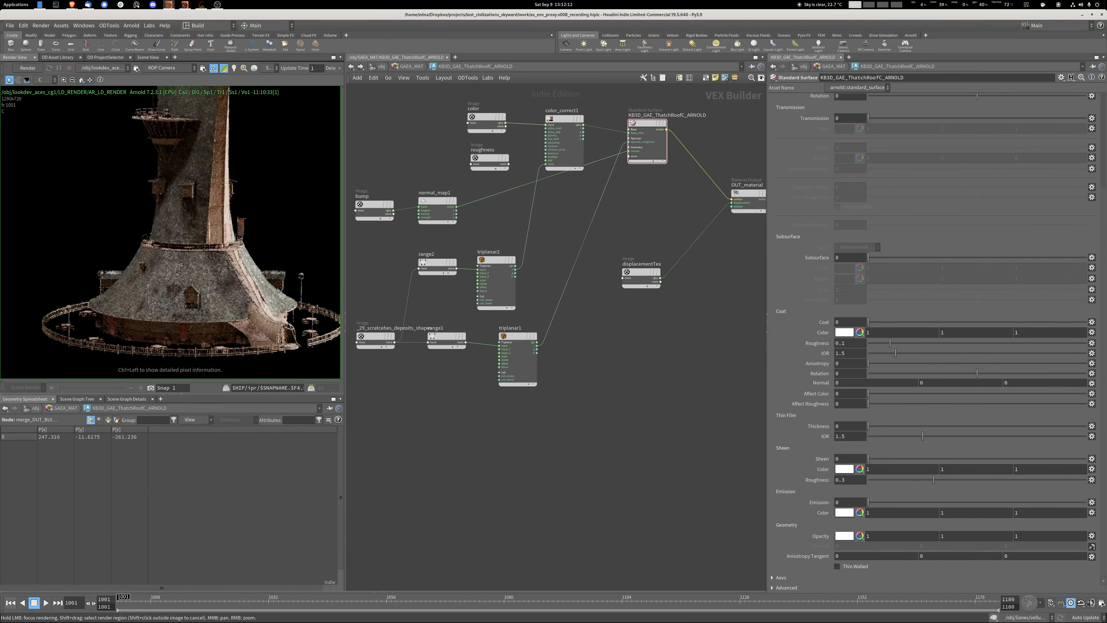
scroll(165, 283, "down", 2)
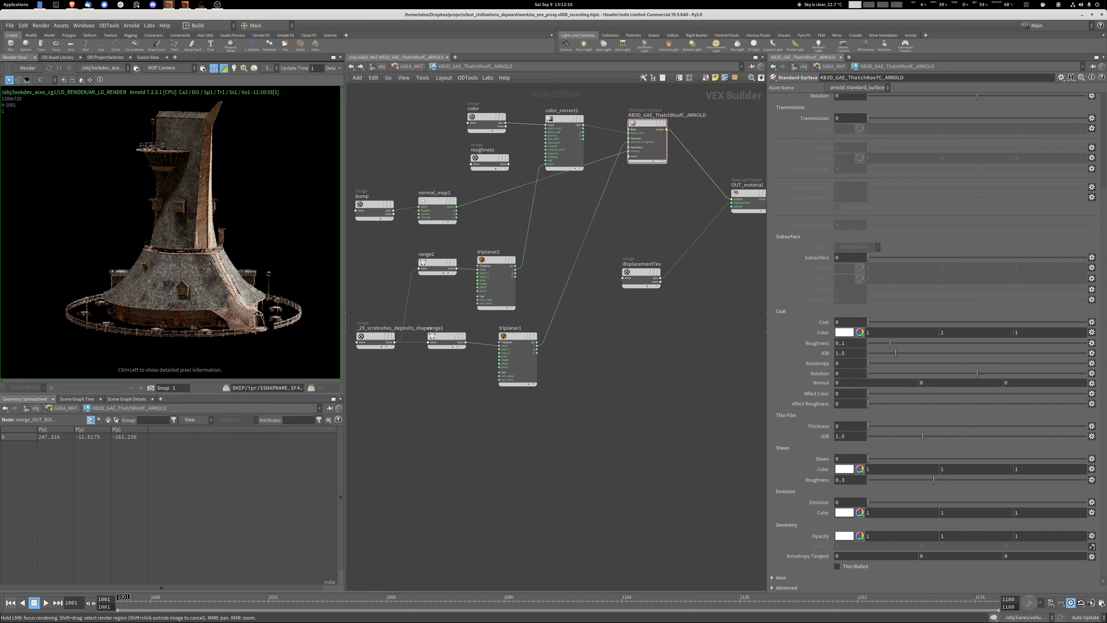
mouse_move(436, 263)
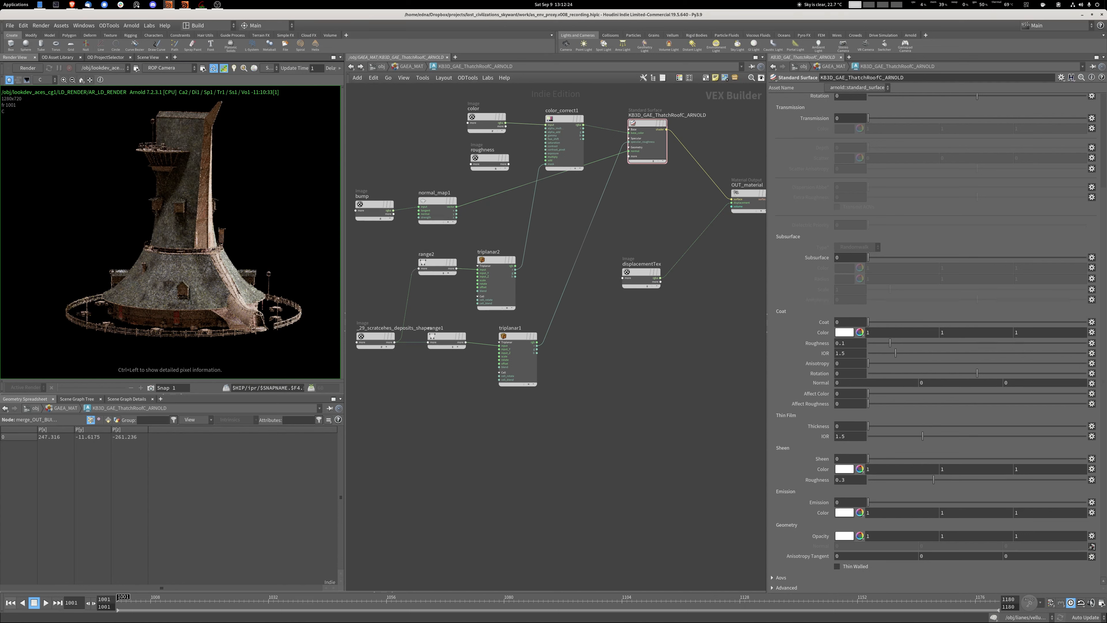
Leave the material network and go to the render outputs network with the Set Parameter operators.
left_click(380, 66)
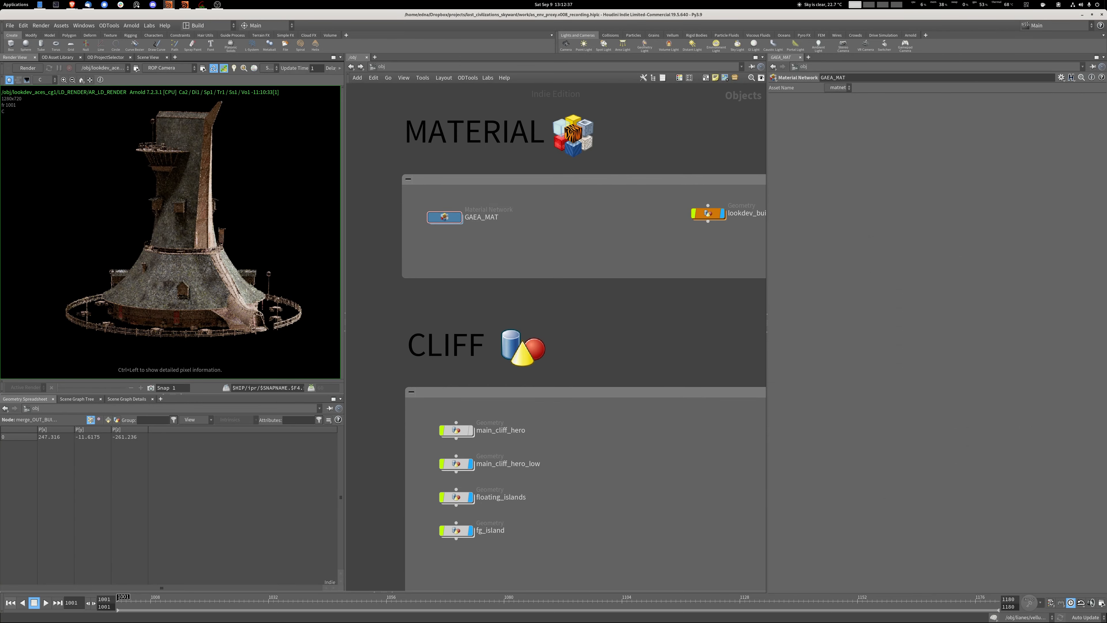
key("n")
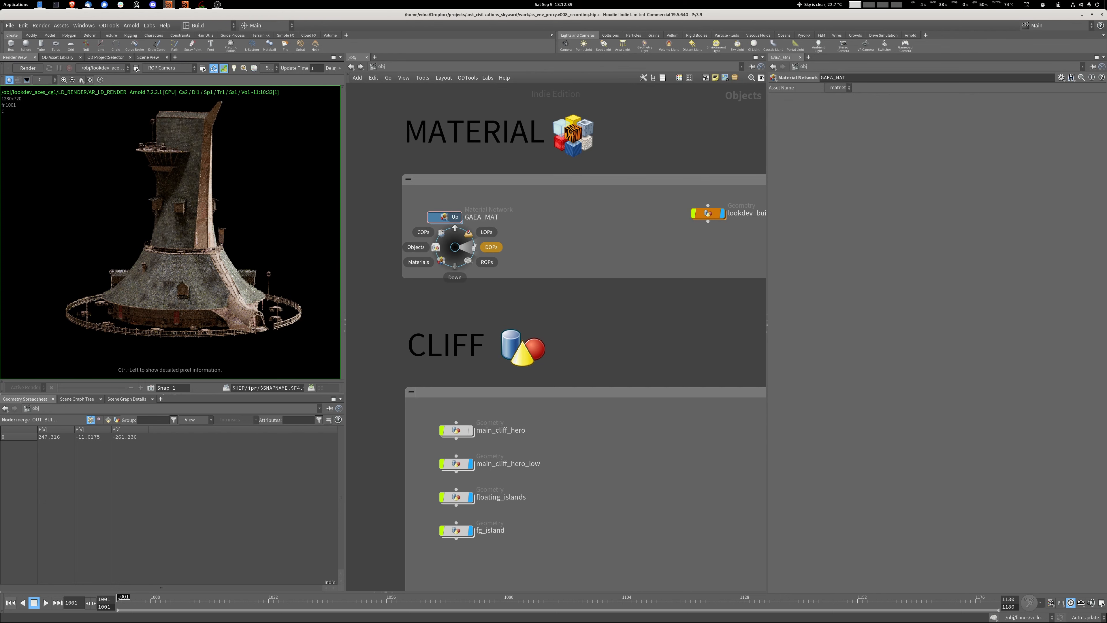
left_click(466, 258)
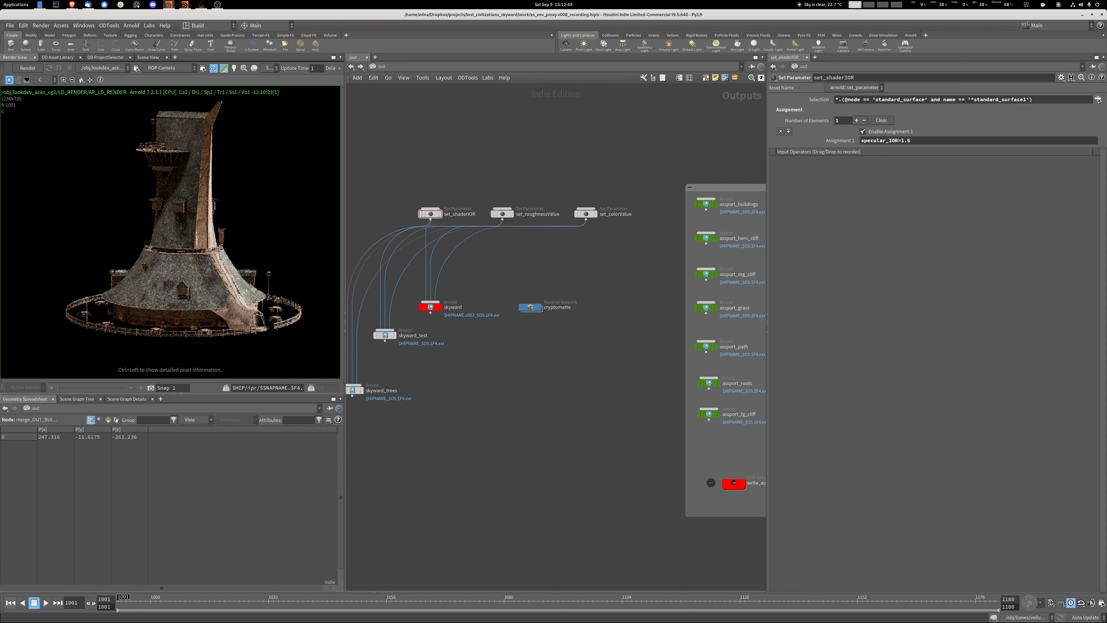
Go back to the objects network and reopen the thatch roof C material's shader network inside GAEA_MAT.
key("n")
left_click(421, 135)
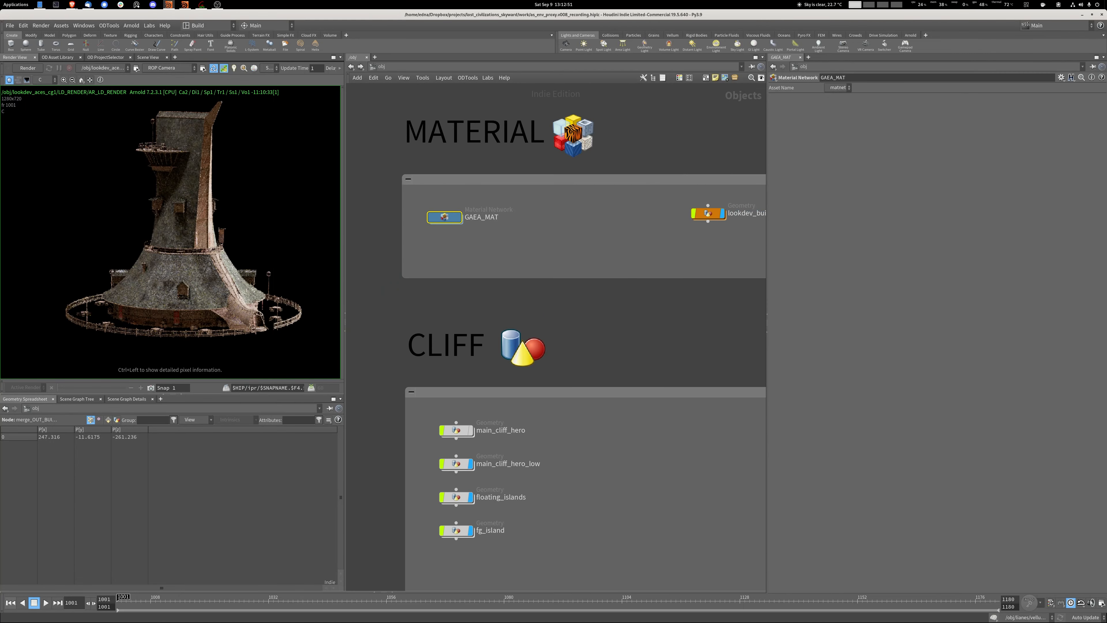
double_click(444, 217)
scroll(614, 242, "down", 5)
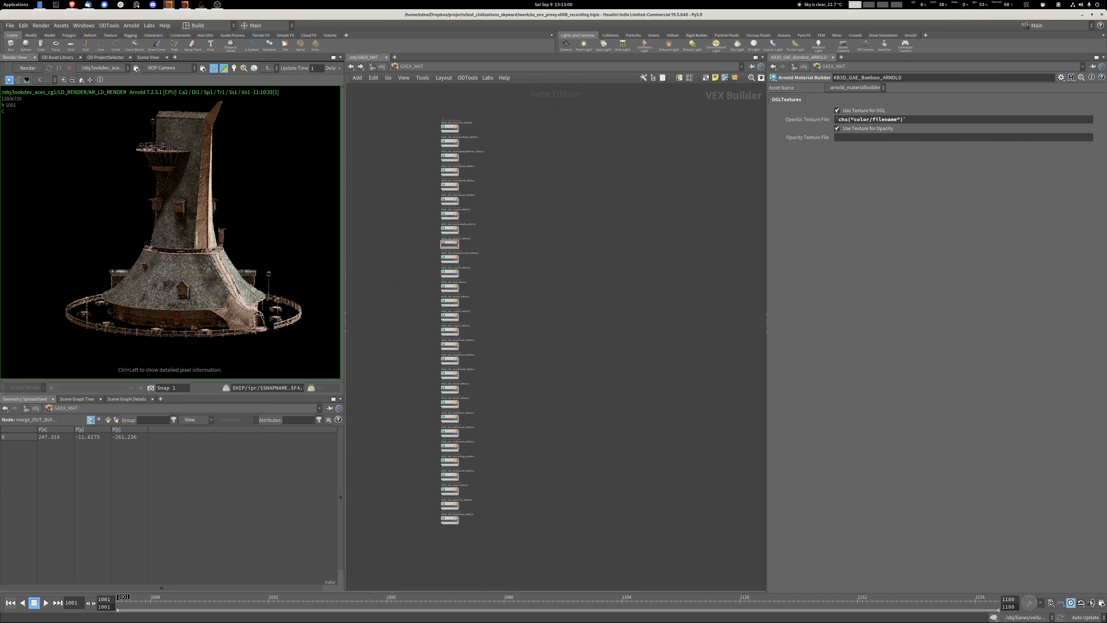
double_click(450, 200)
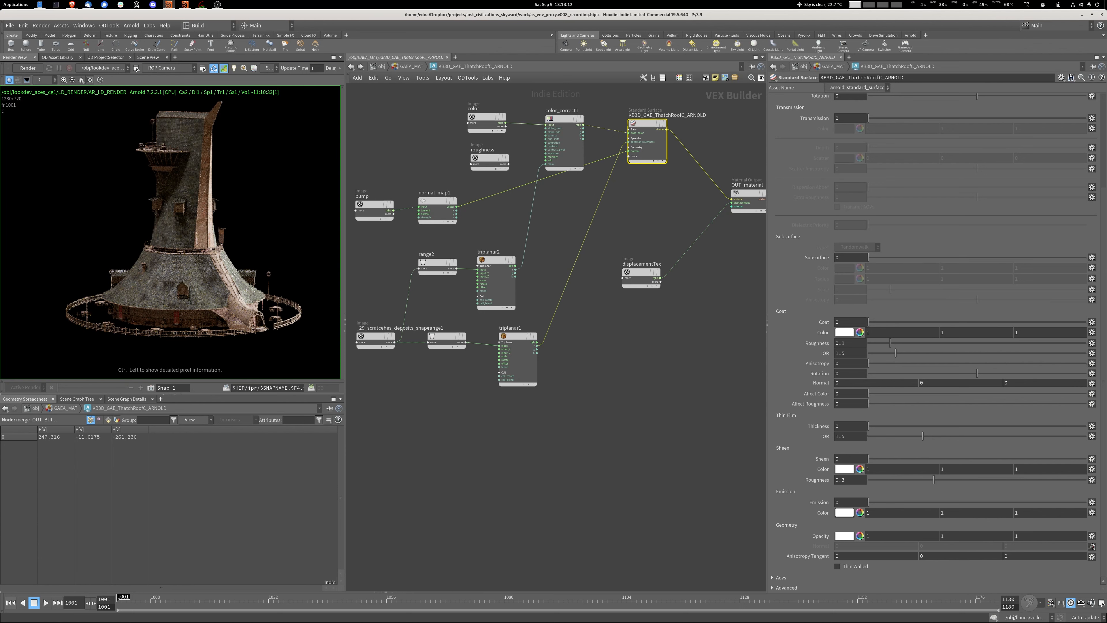
Return to the outputs network and browse the Arnold operators available to add, without adding any.
left_click(380, 66)
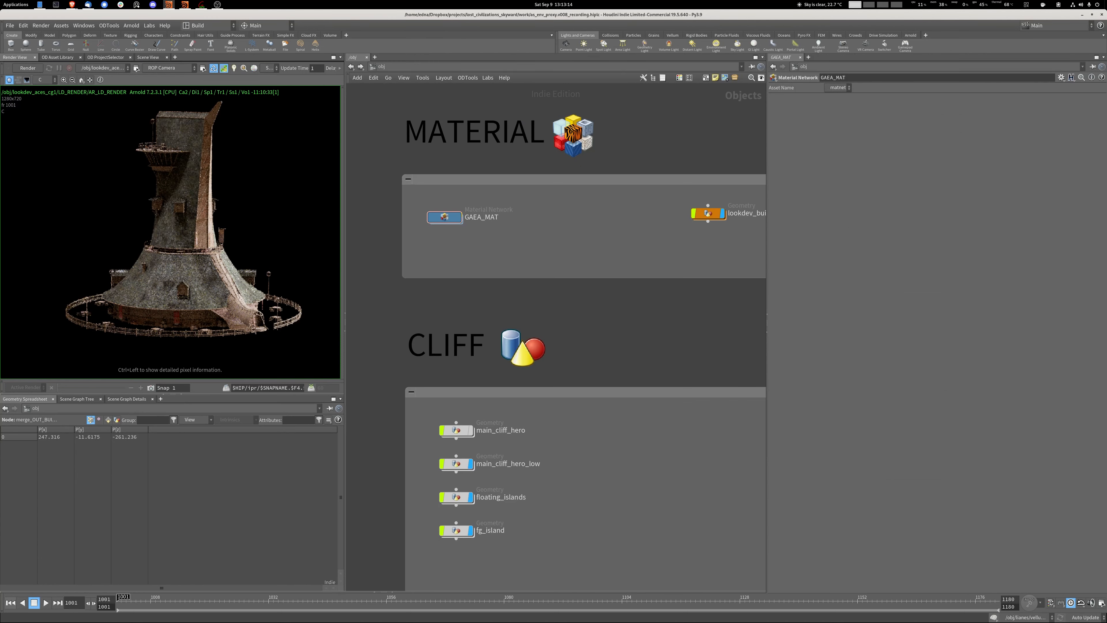
key("n")
left_click(490, 274)
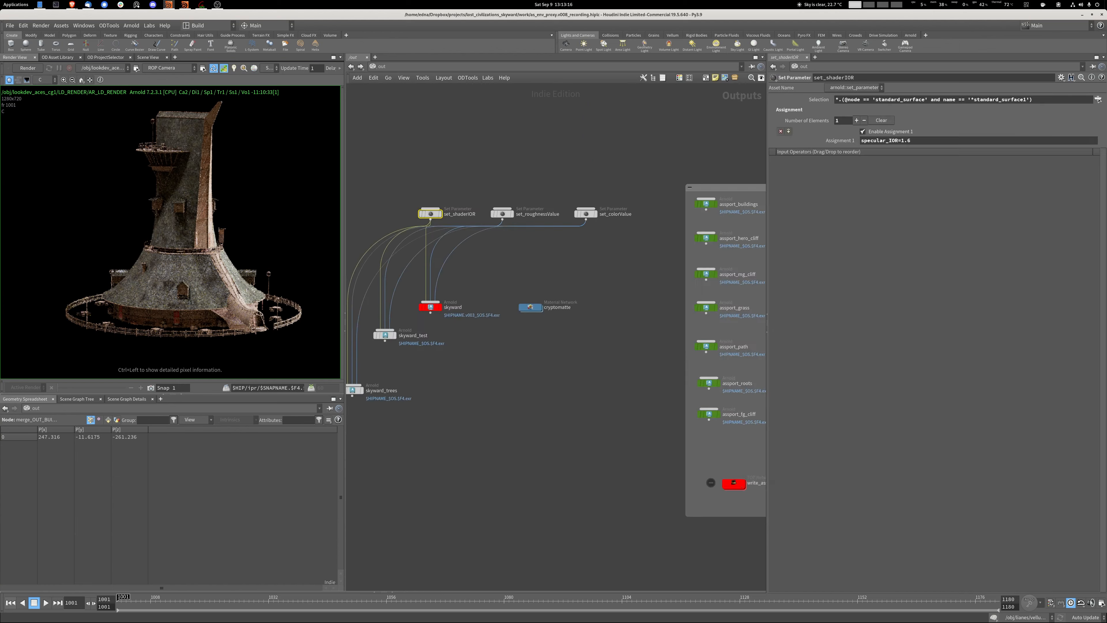
key("Tab")
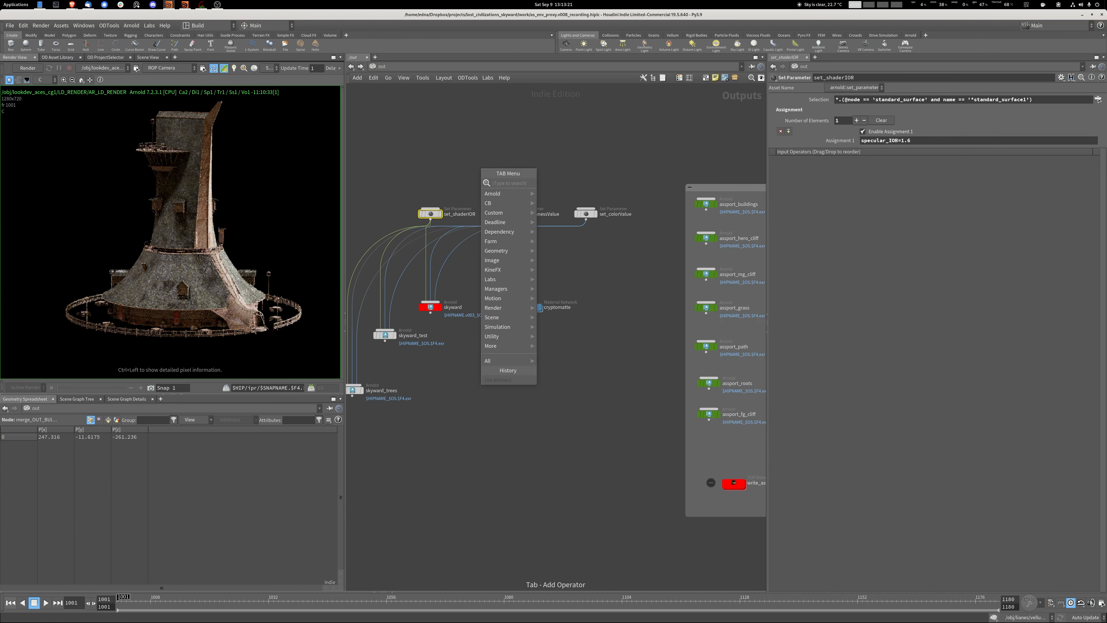
type("op")
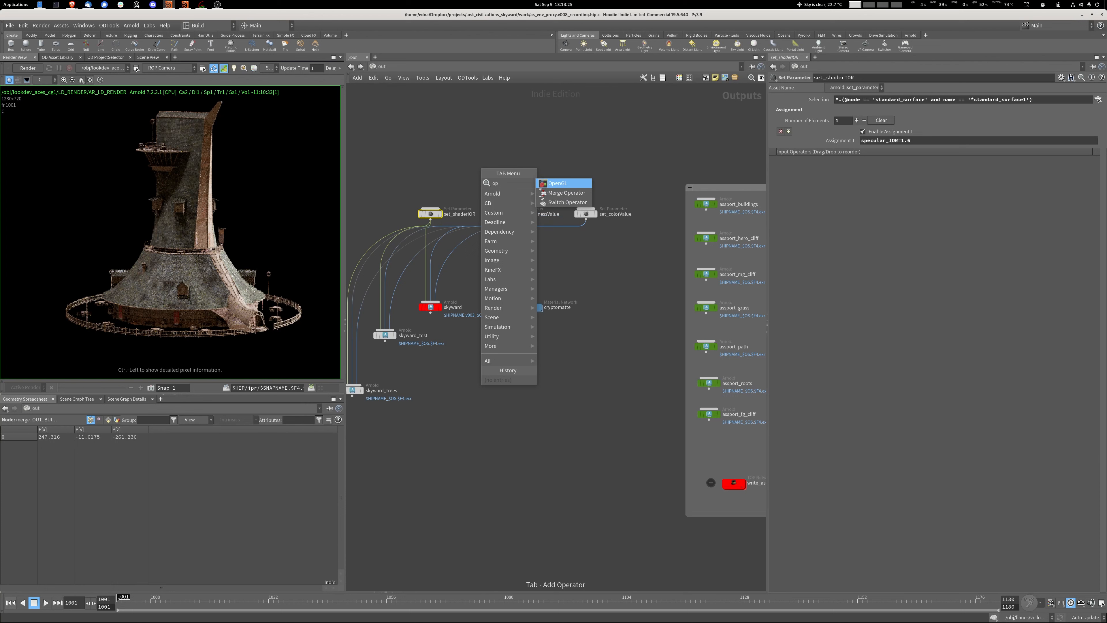
mouse_move(509, 193)
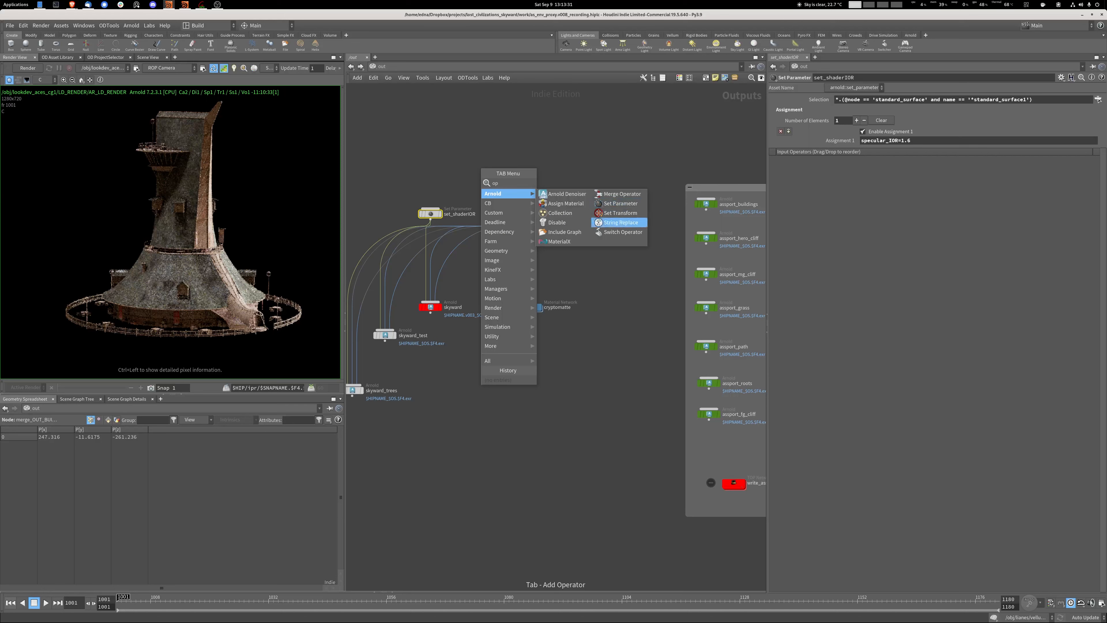
key("Escape")
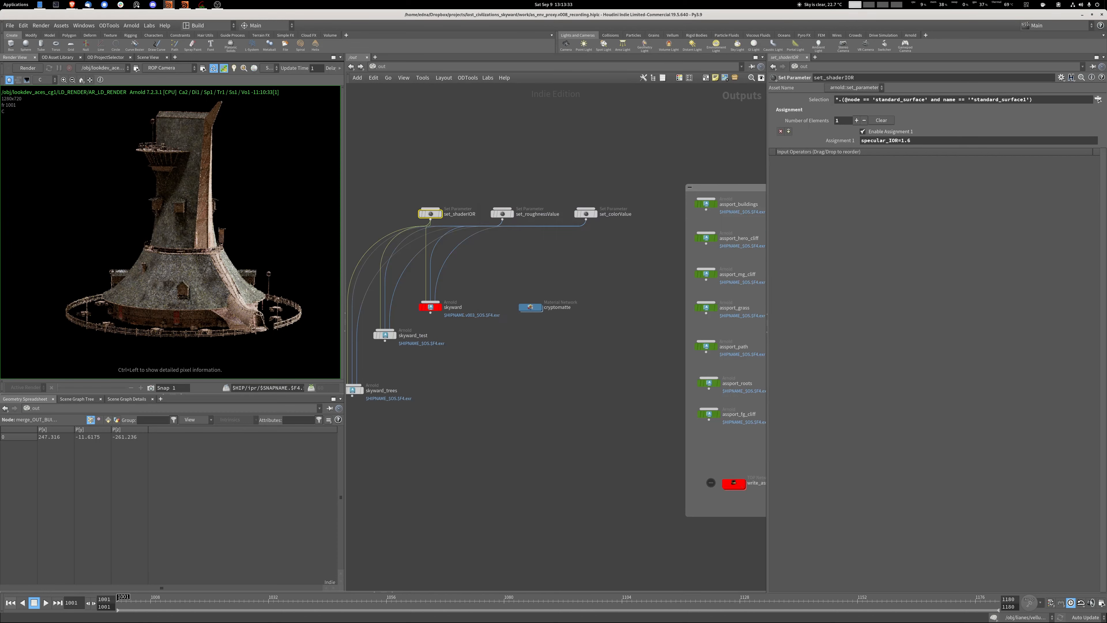
Examine the selection expression of the set_shaderIOR operator, highlighting its standard_surface node type.
scroll(424, 247, "up", 5)
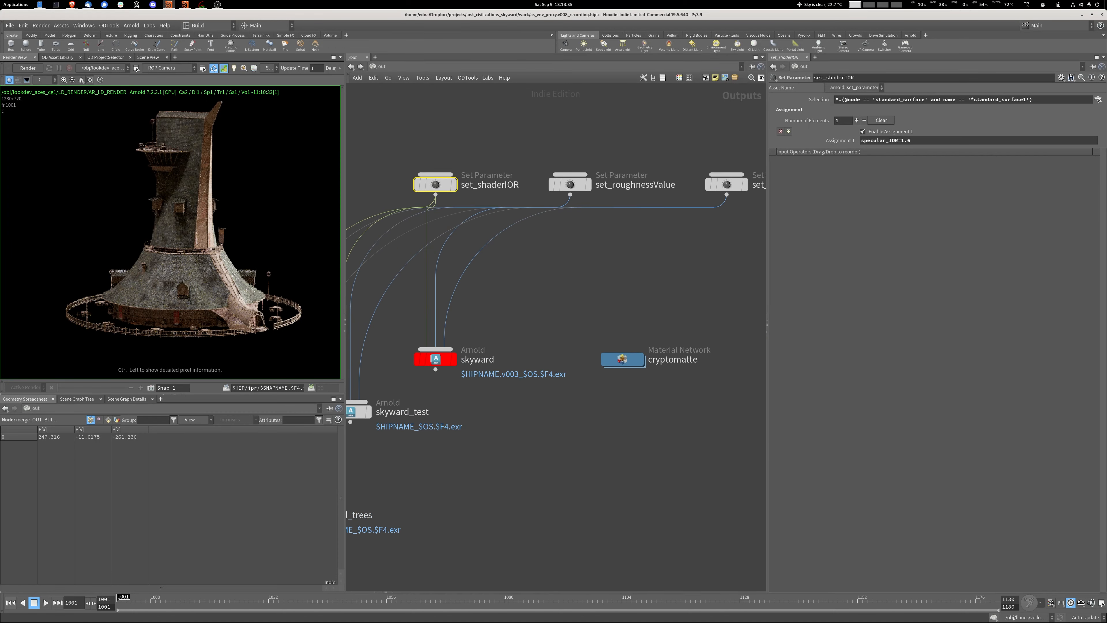
mouse_move(556, 262)
middle_mouse_down()
mouse_move(425, 262)
mouse_move(565, 249)
middle_mouse_up()
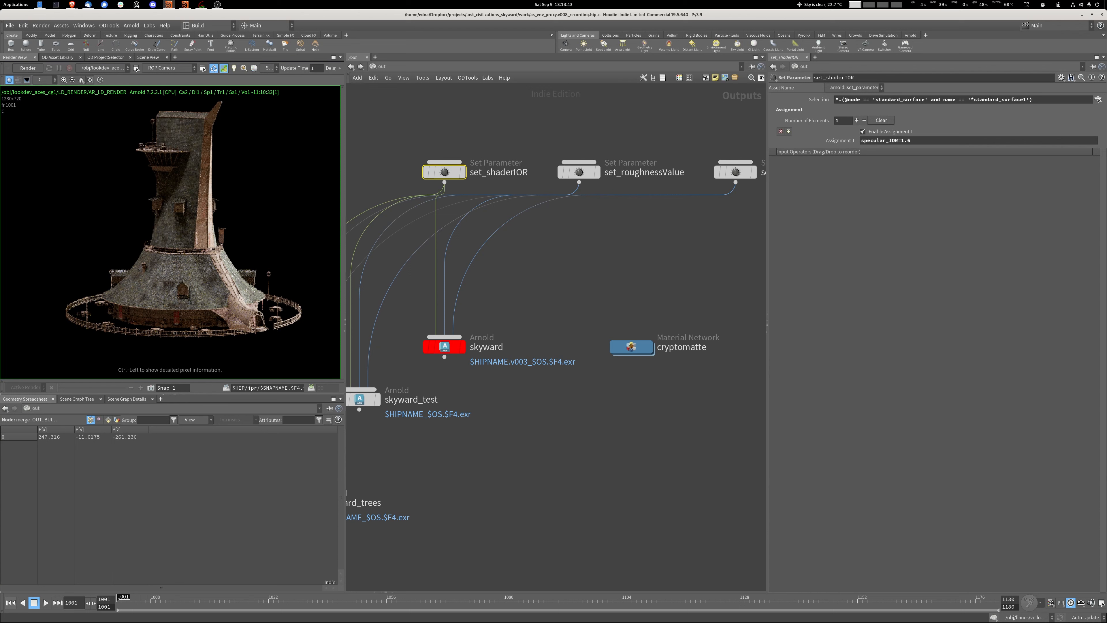
left_click_drag(925, 100, 879, 99)
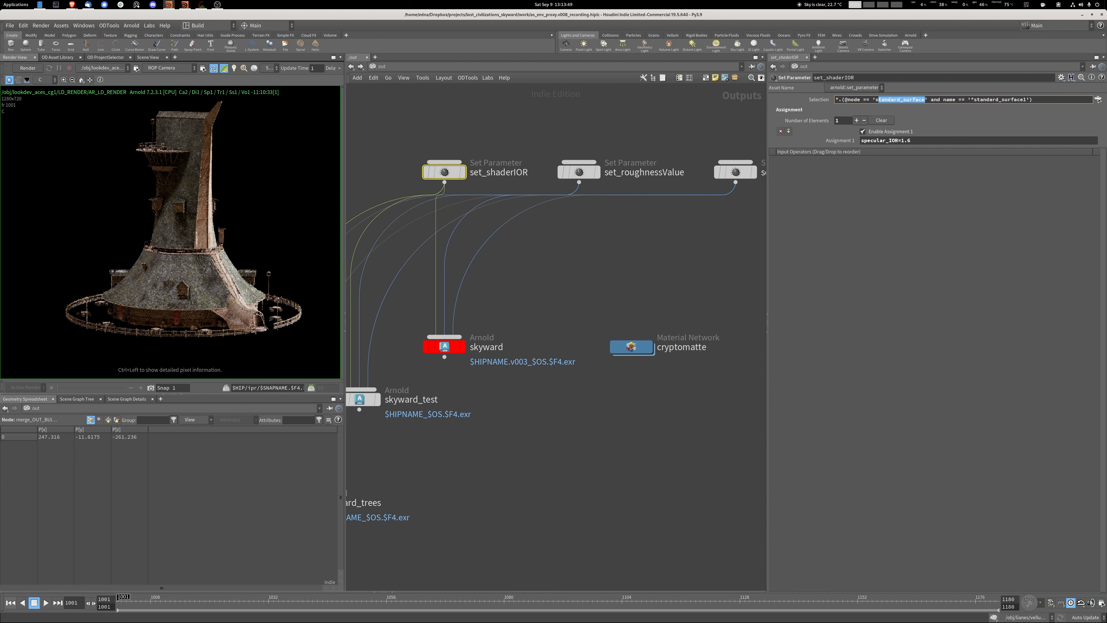
key("Escape")
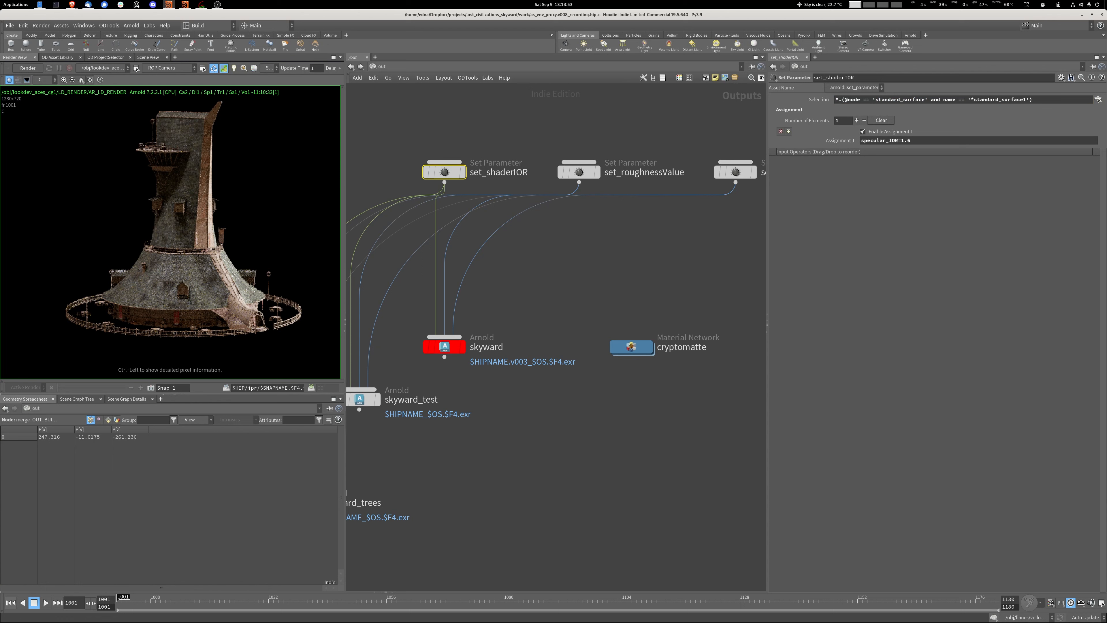
Examine the selection expressions and assignments of the set_roughnessValue and set_colorValue operators.
left_click(579, 172)
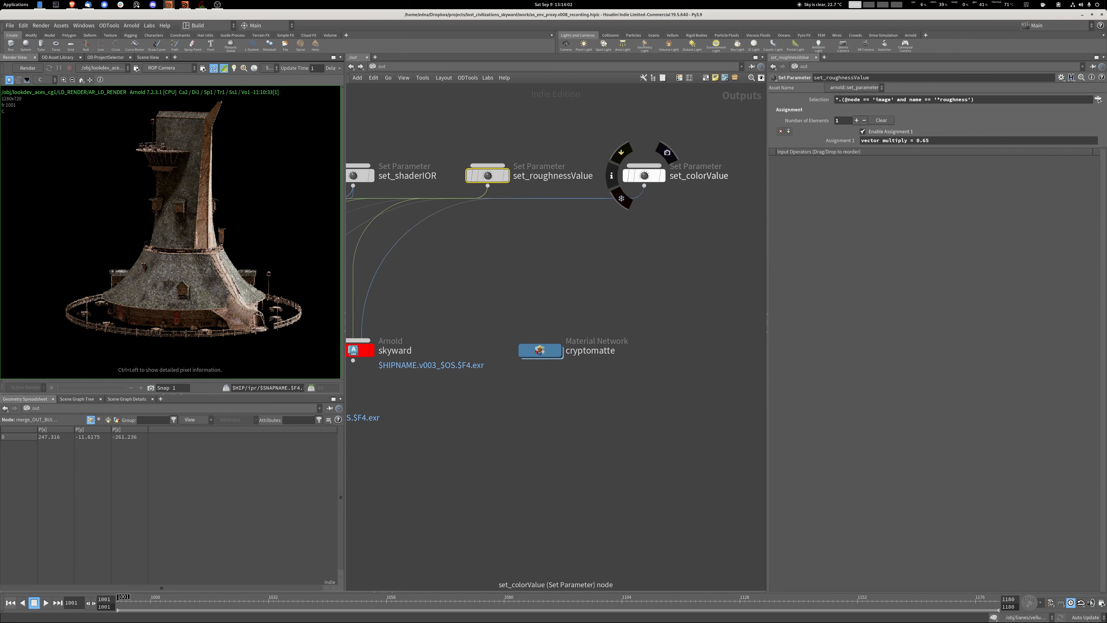
left_click(644, 175)
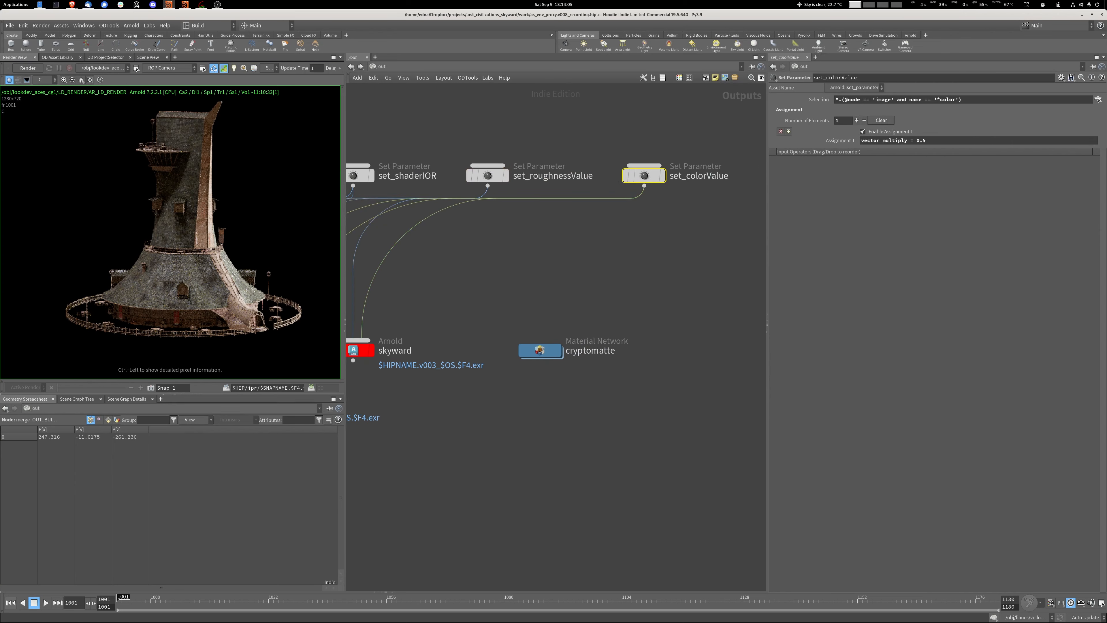
middle_click_drag(580, 270, 640, 271)
left_click_drag(836, 100, 885, 99)
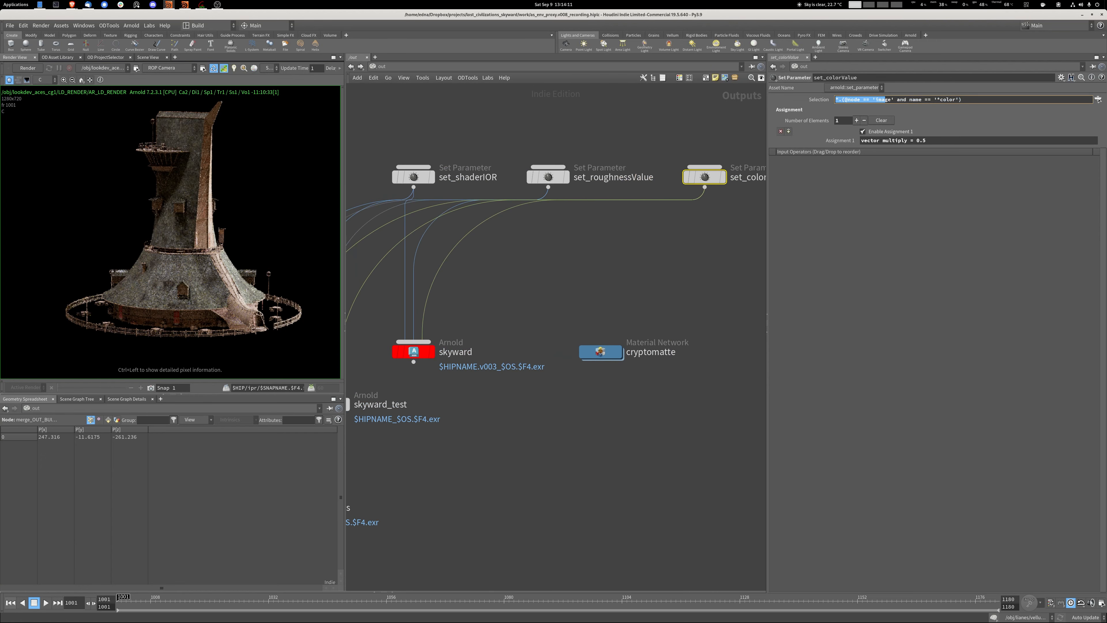
left_click(639, 266)
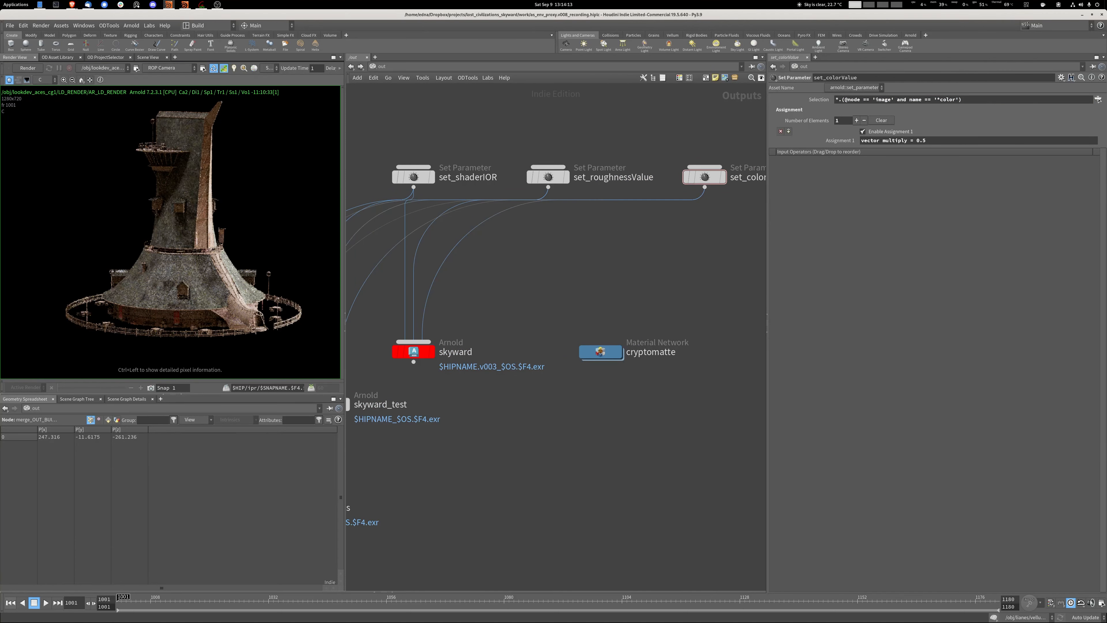
Open a terminal and list all Arnold node types with kick -nodes.
key("ctrl+alt+t")
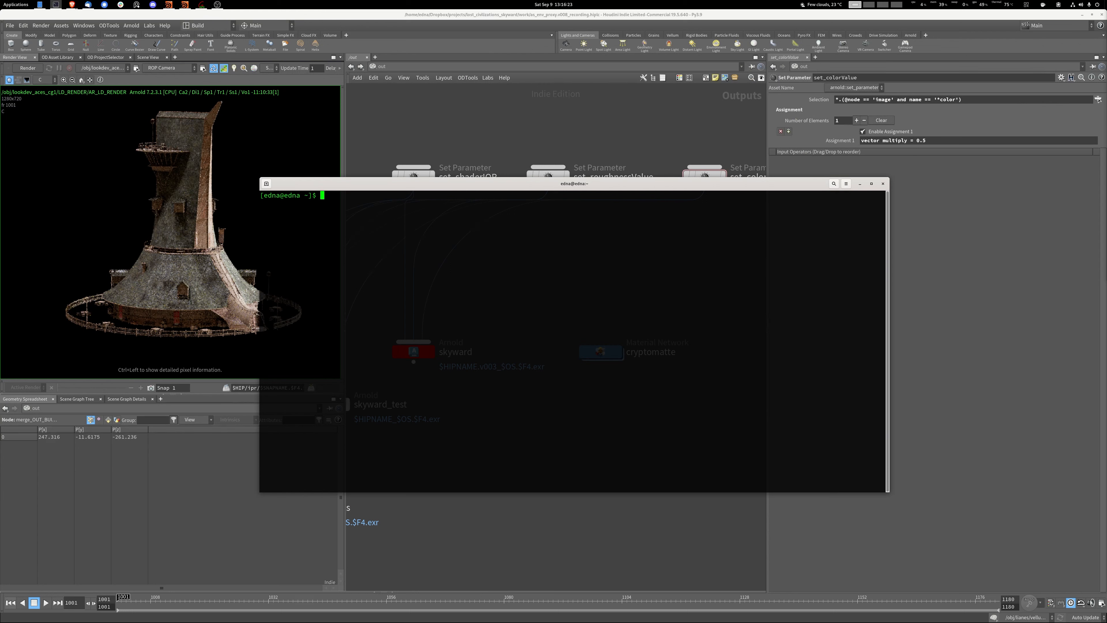
type("kick -nodes")
key("Return")
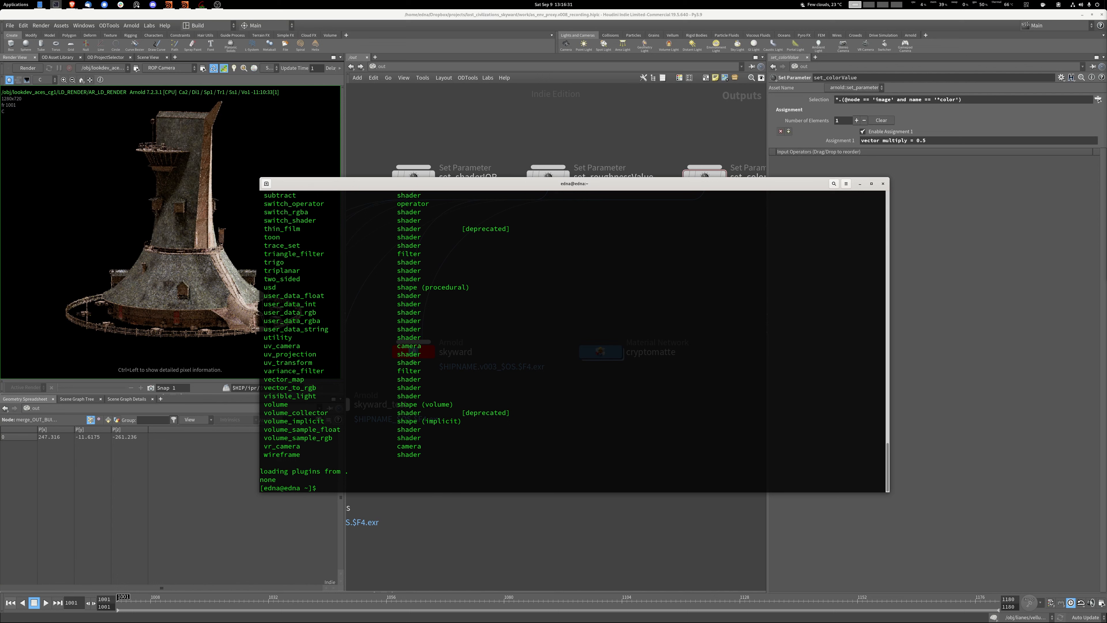
List the Arnold image node's parameters in the terminal with kick -info image.
type("kick -info image")
key("Return")
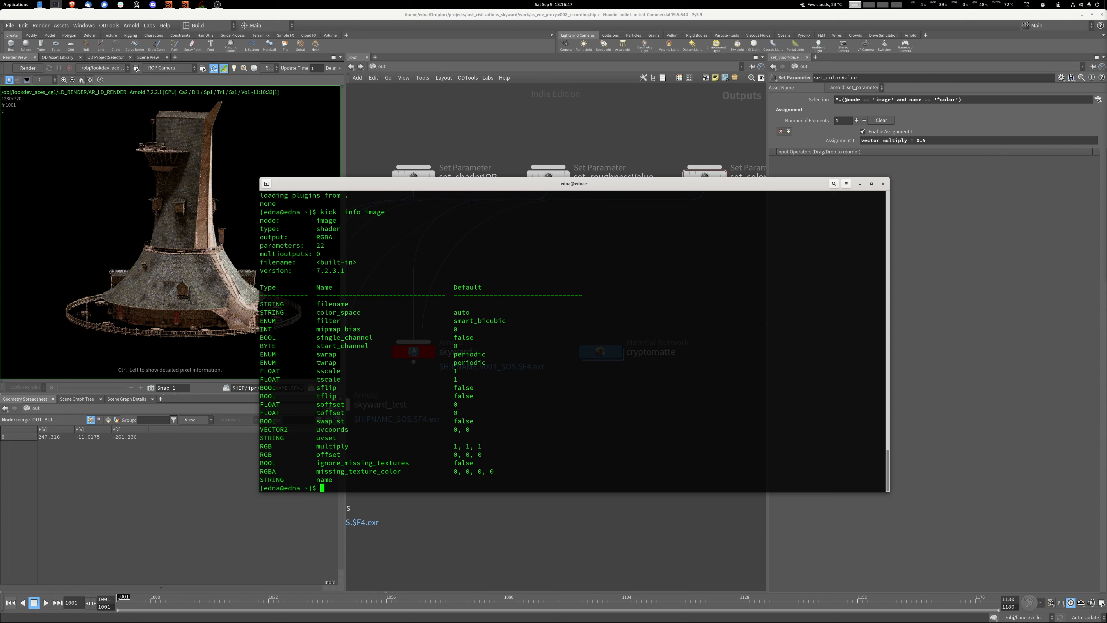
Highlight the image node's multiply parameter in the terminal listing and switch back to the Houdini output network.
double_click(332, 446)
key("alt+Tab")
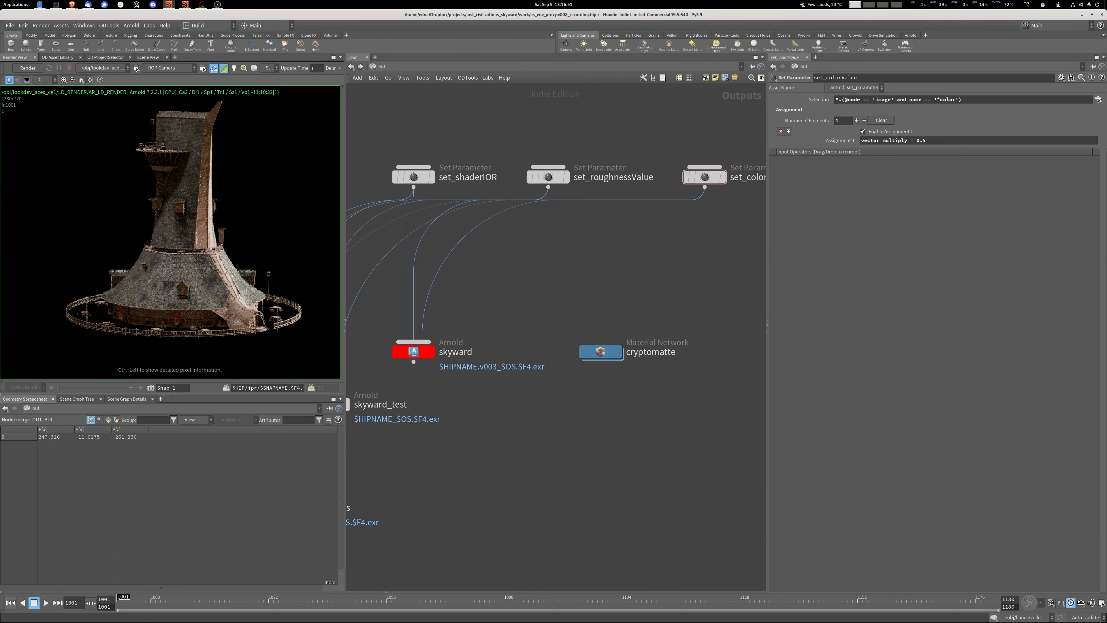
middle_click_drag(541, 270, 594, 242)
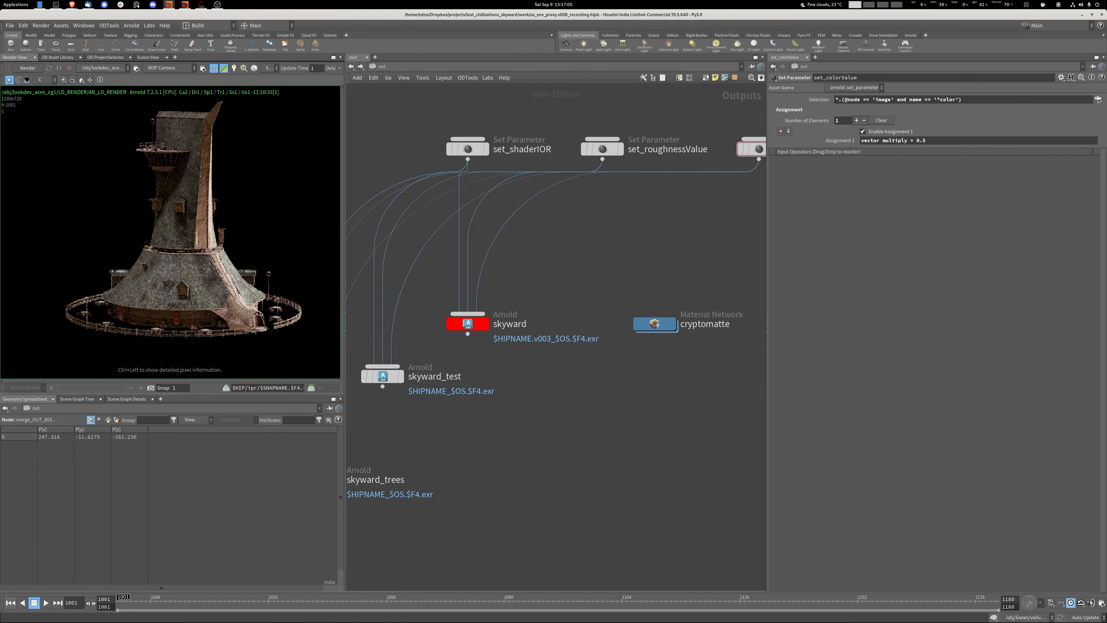
Go to the object-level network and view the environment's tower geometry in the scene view.
key("n")
left_click(540, 243)
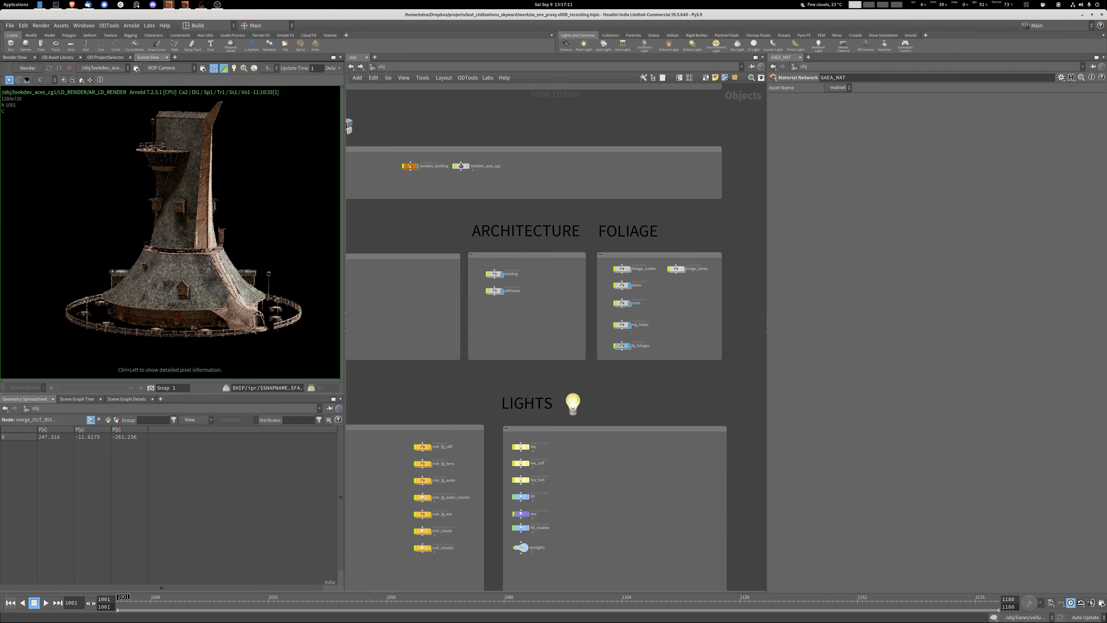
left_click(148, 57)
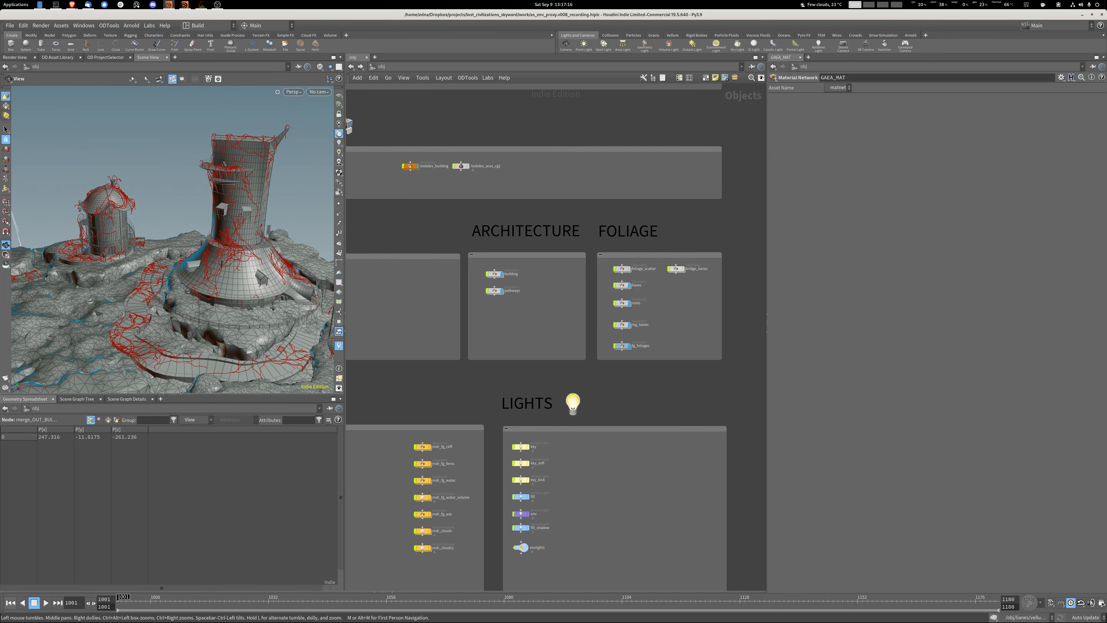
left_click_drag(205, 244, 144, 248)
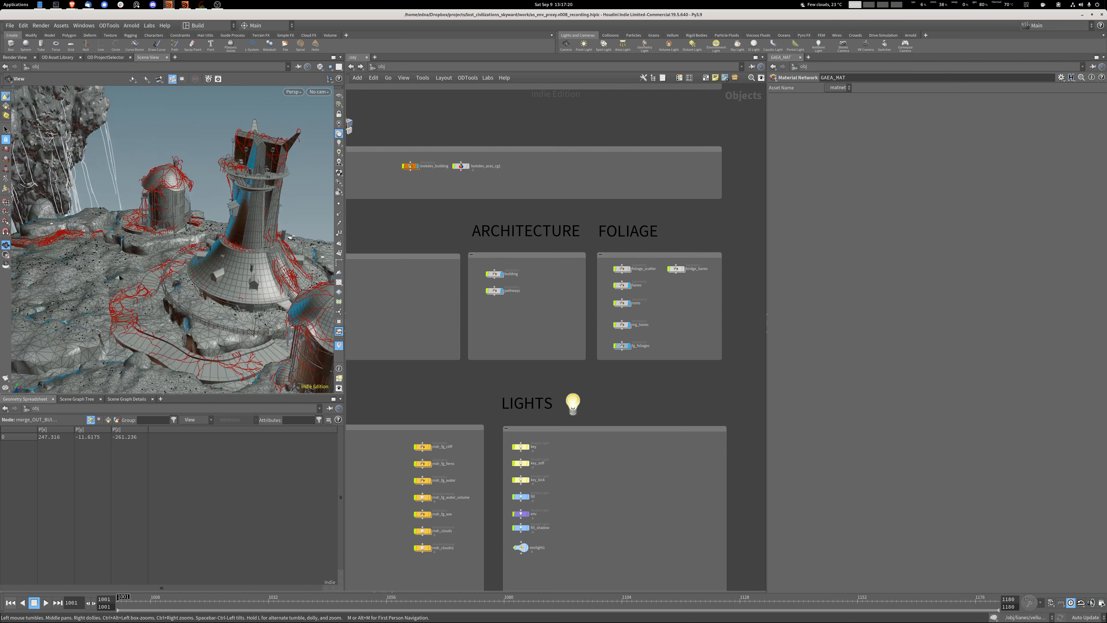
Enter the foliage_scatter geometry network and frame all of its nodes.
middle_click_drag(660, 311, 592, 317)
scroll(591, 317, "up", 4)
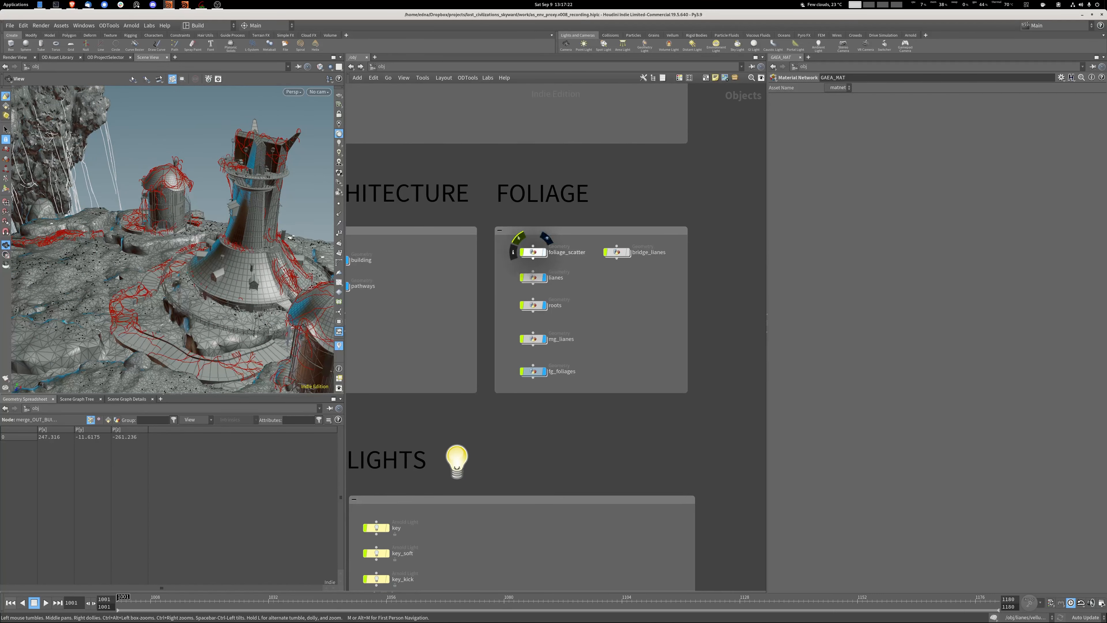
double_click(534, 254)
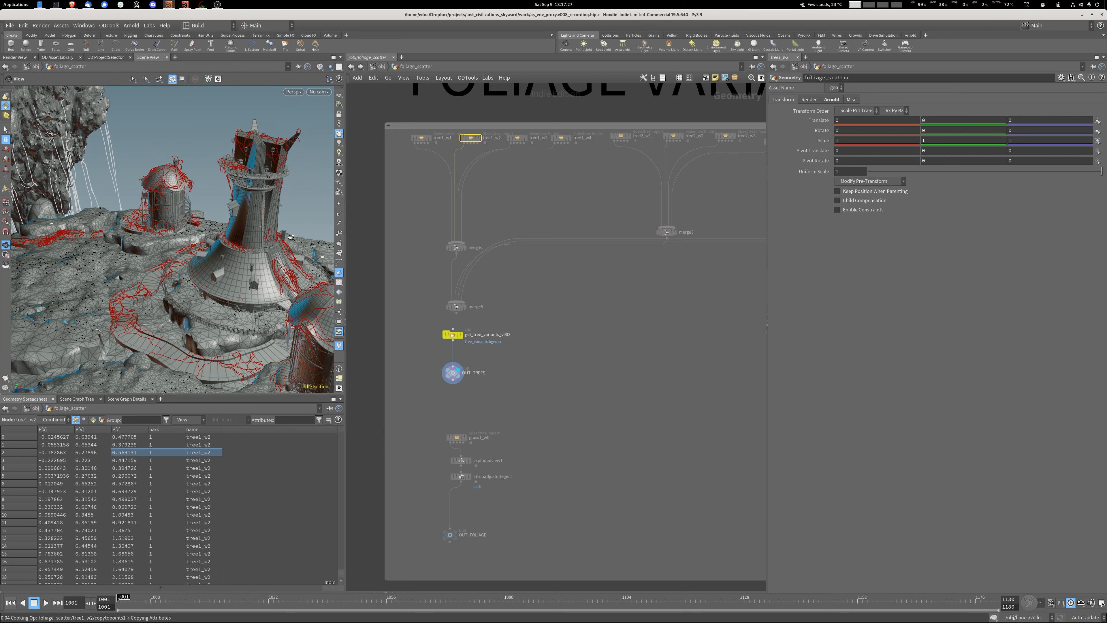
key("h")
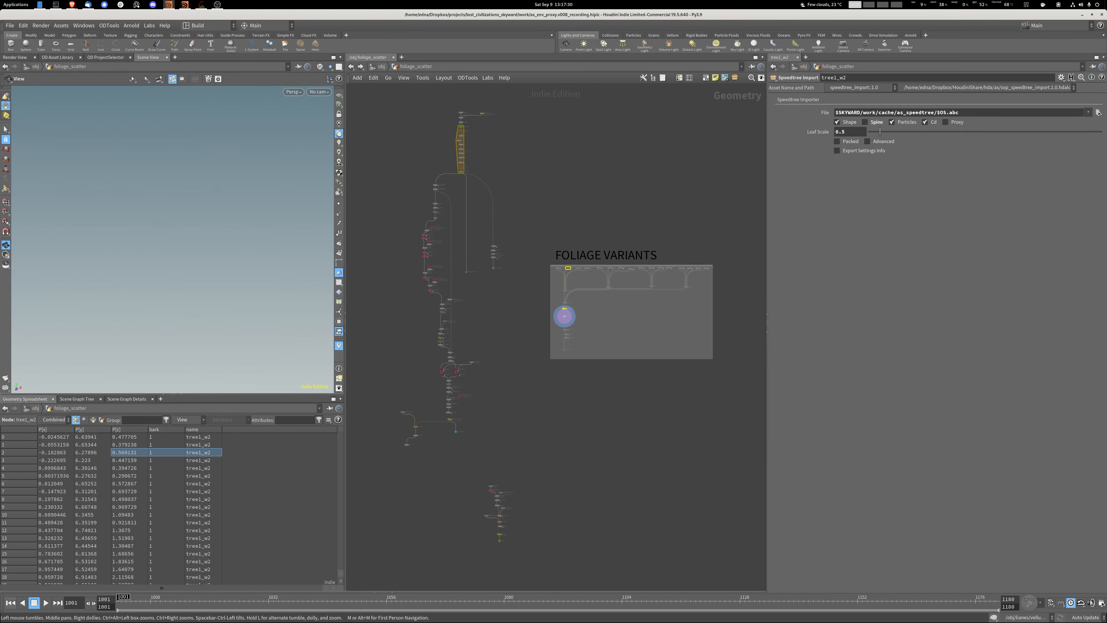
Display the tree1_w1 Speedtree import, inspect the tree from several angles and check its export settings info.
scroll(564, 315, "up", 3)
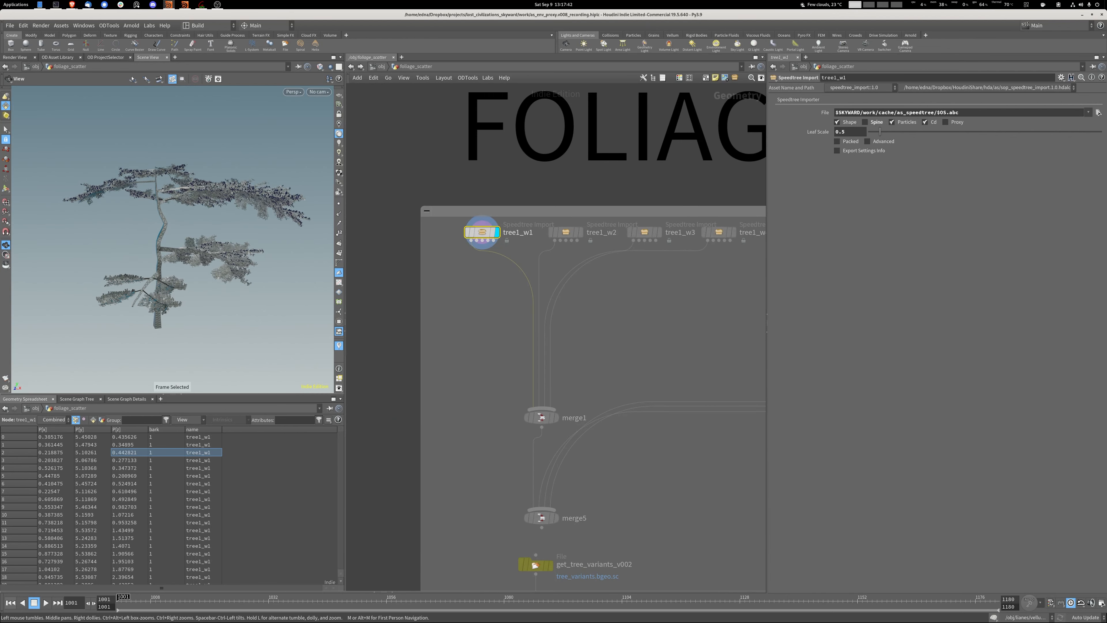
left_click_drag(173, 235, 210, 270)
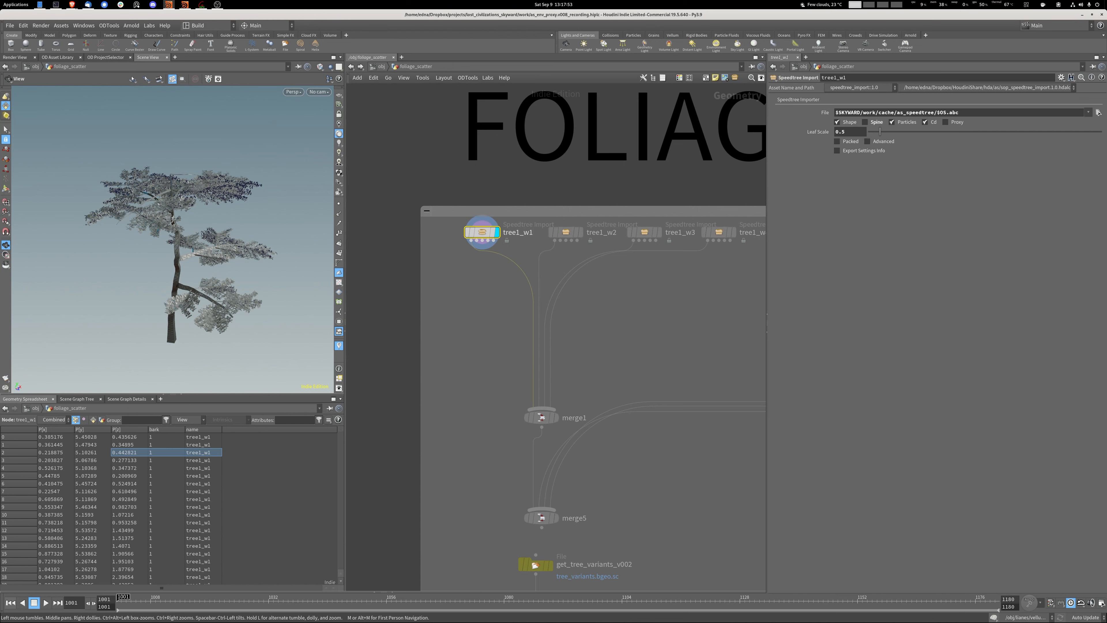
left_click_drag(166, 262, 118, 257)
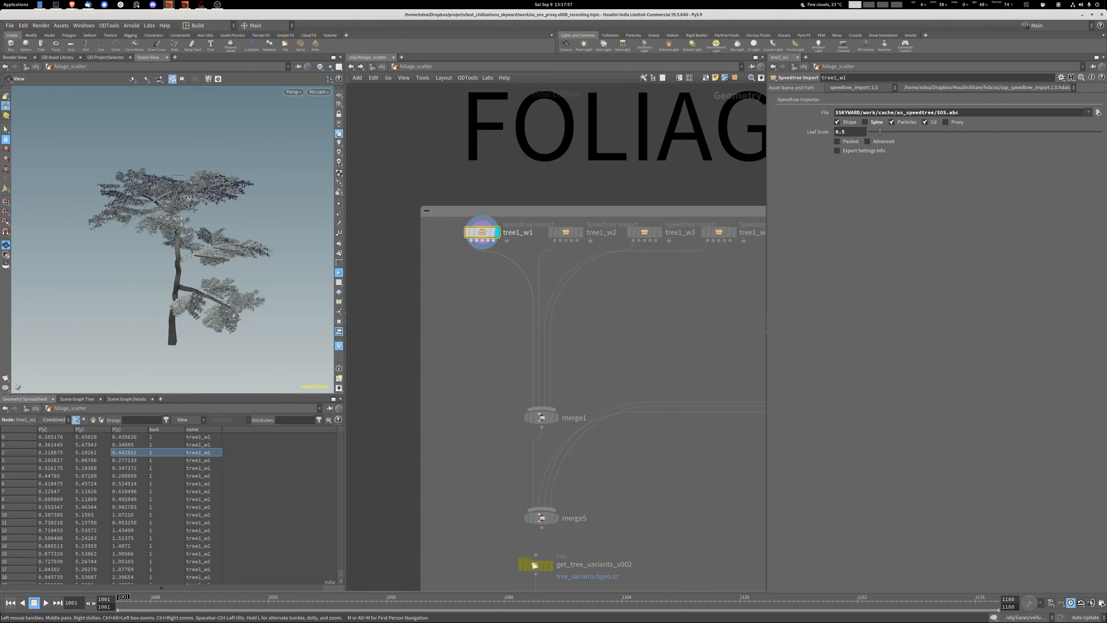
left_click(837, 150)
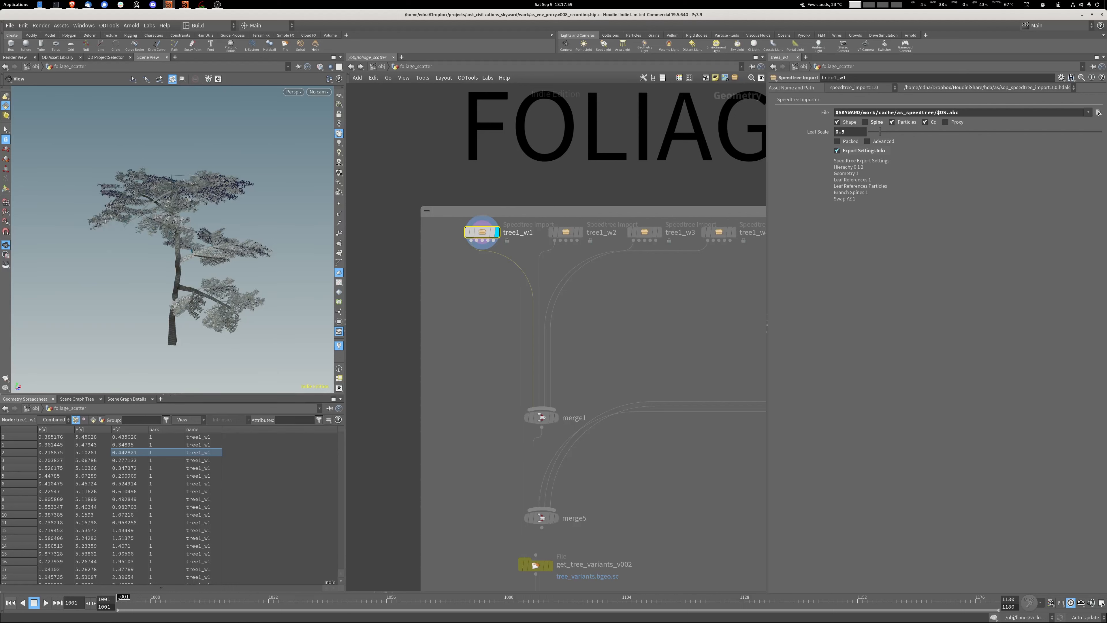
left_click(838, 151)
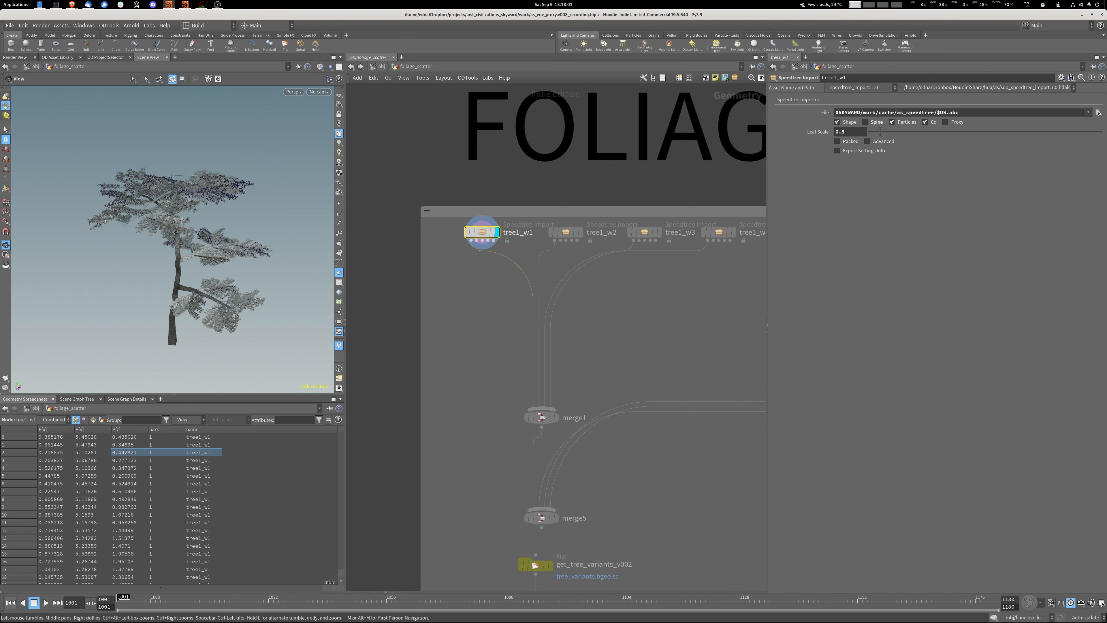
Look over the tree1 to tree4 Speedtree variants and their merges down to the OUT_TREES output.
left_click_drag(175, 262, 174, 213)
middle_click_drag(719, 340, 393, 329)
middle_click_drag(732, 331, 371, 330)
middle_click_drag(697, 349, 279, 316)
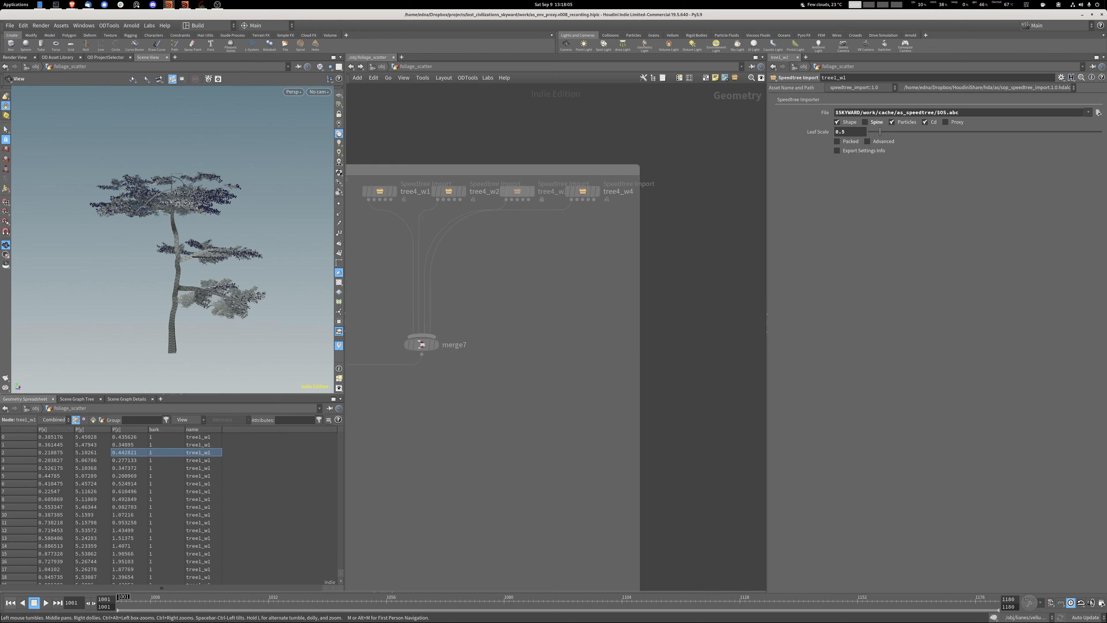
middle_click_drag(357, 329, 763, 334)
middle_click_drag(436, 349, 676, 325)
middle_click_drag(501, 327, 644, 361)
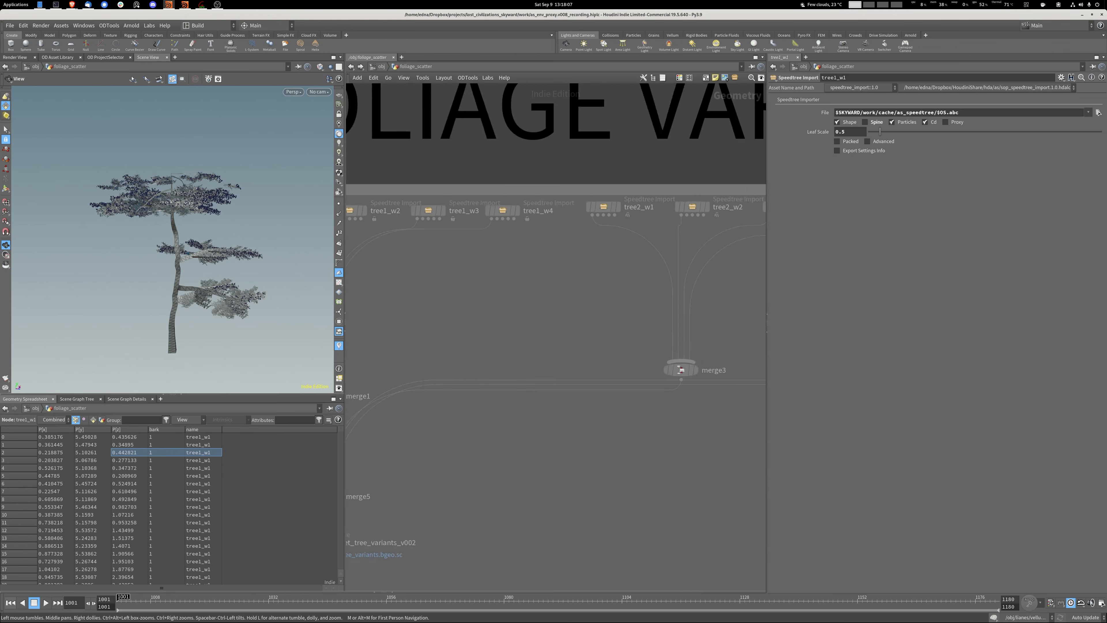
middle_click_drag(406, 510, 593, 316)
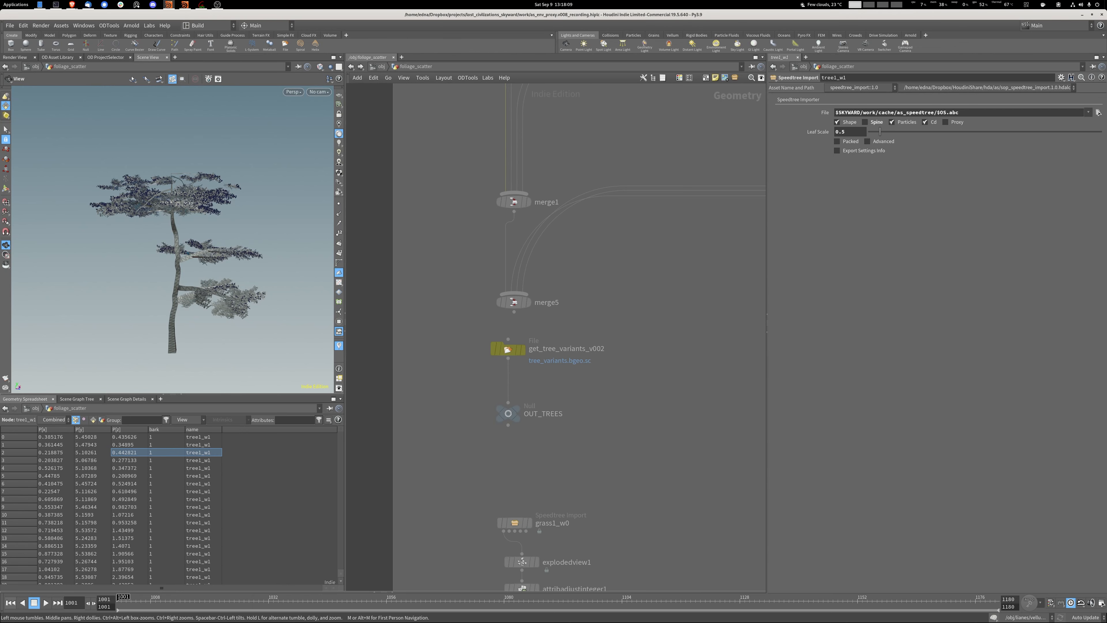
left_click_drag(175, 271, 144, 288)
left_click_drag(170, 602, 122, 602)
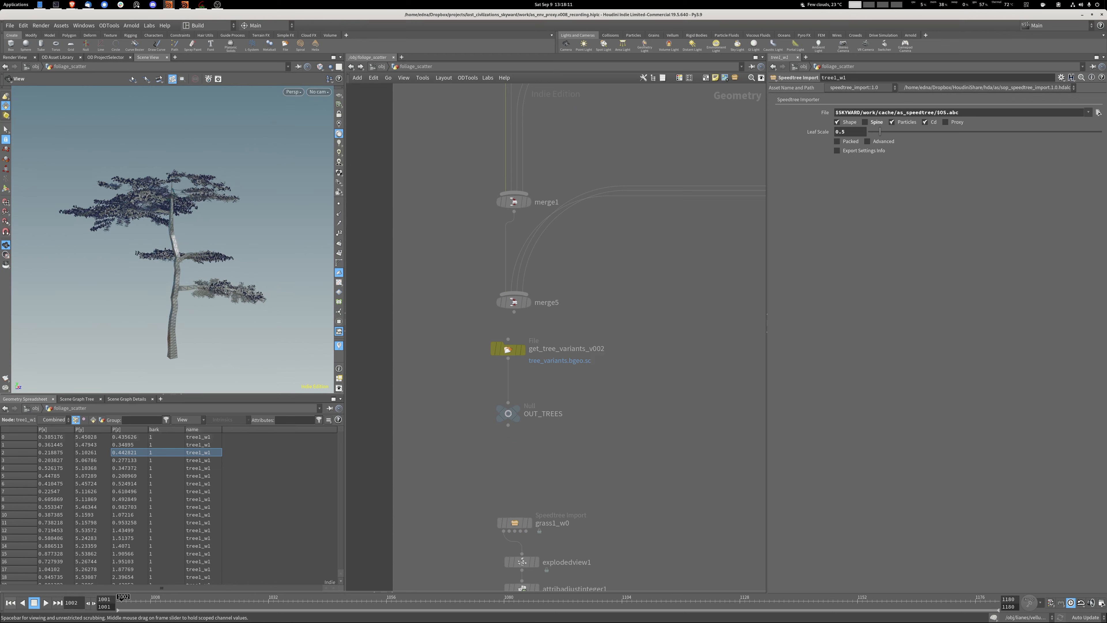
Display the cached tree variants from the get_tree_variants_v002 file node and inspect them in the viewport.
mouse_move(521, 349)
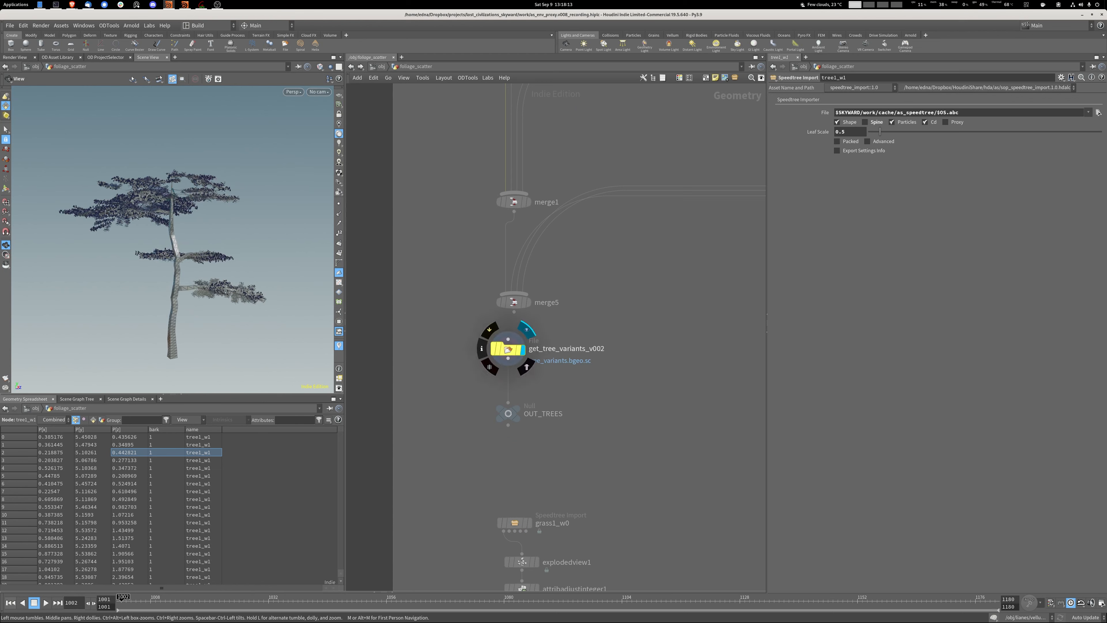
left_click(526, 329)
left_click_drag(175, 245, 196, 249)
scroll(231, 272, "down", 3)
Display the grass variant's attribadjustinteger1 result, frame it, and show the explodedview1 node with its parameters.
middle_click_drag(584, 392, 592, 261)
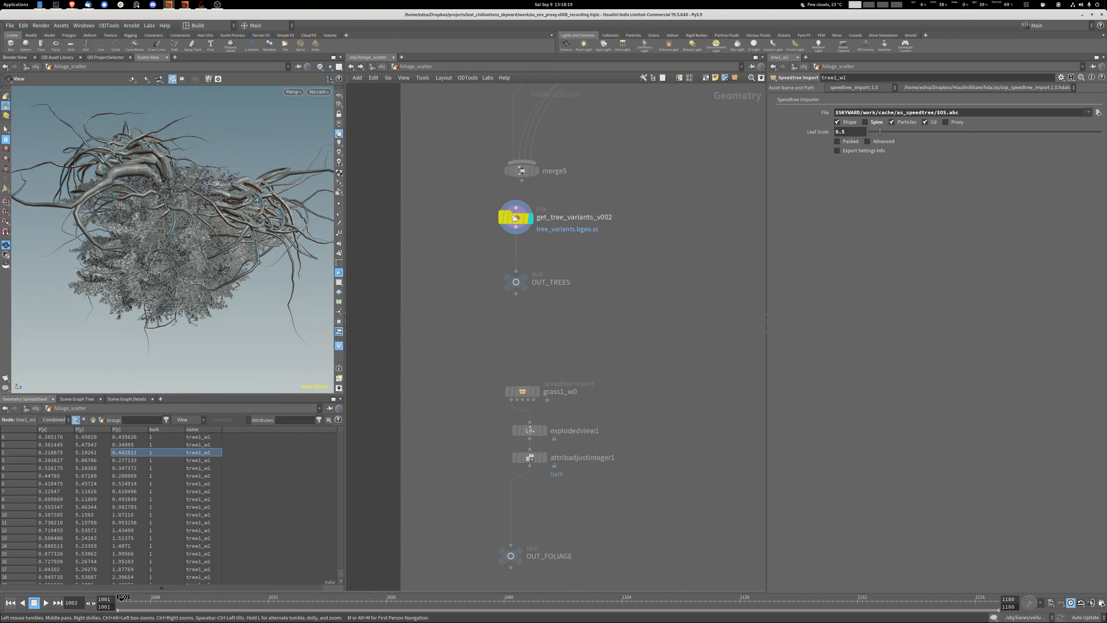
middle_click_drag(545, 471, 518, 378)
scroll(518, 378, "up", 1)
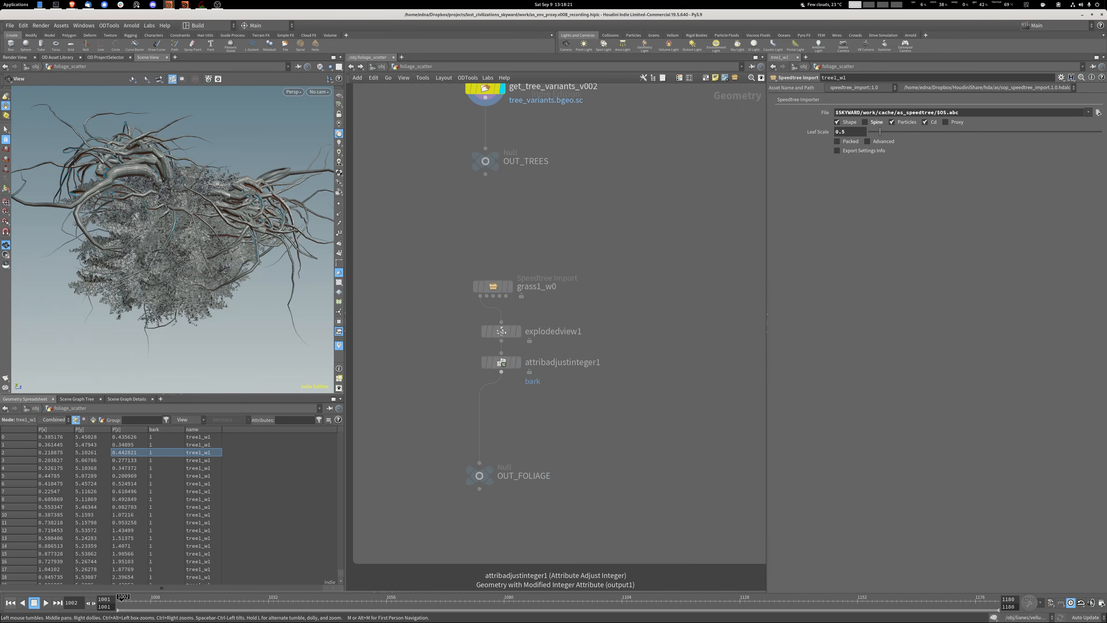
left_click(519, 362)
key("space+f")
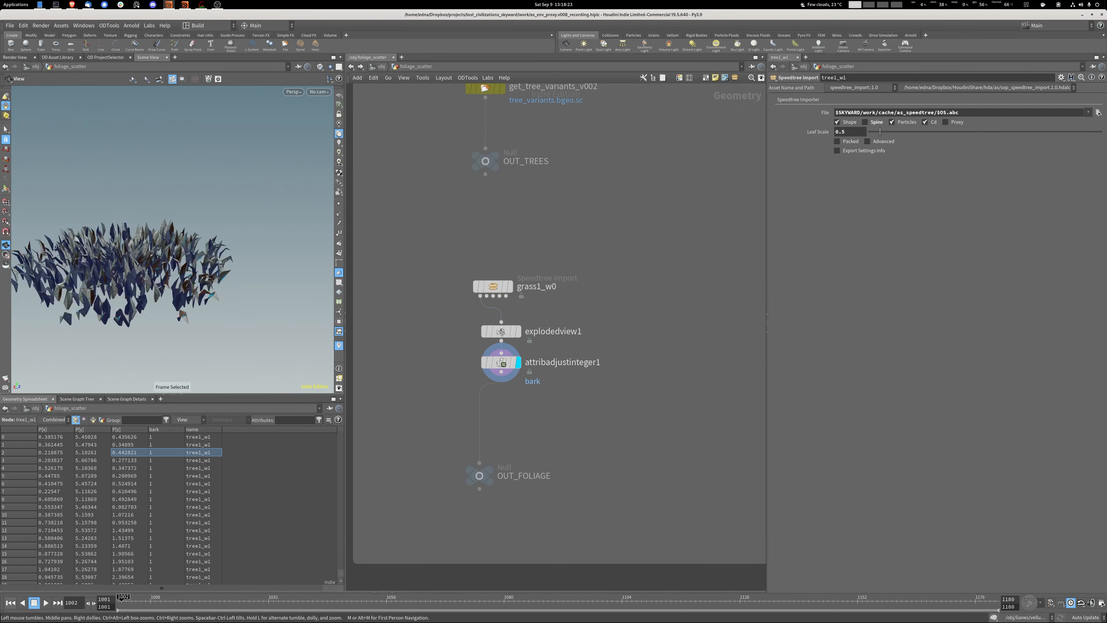
left_click(517, 332)
left_click(501, 332)
Display the connectivity1 node at the start of the scatter chain and inspect the island geometry.
scroll(576, 348, "down", 12)
left_click(447, 101)
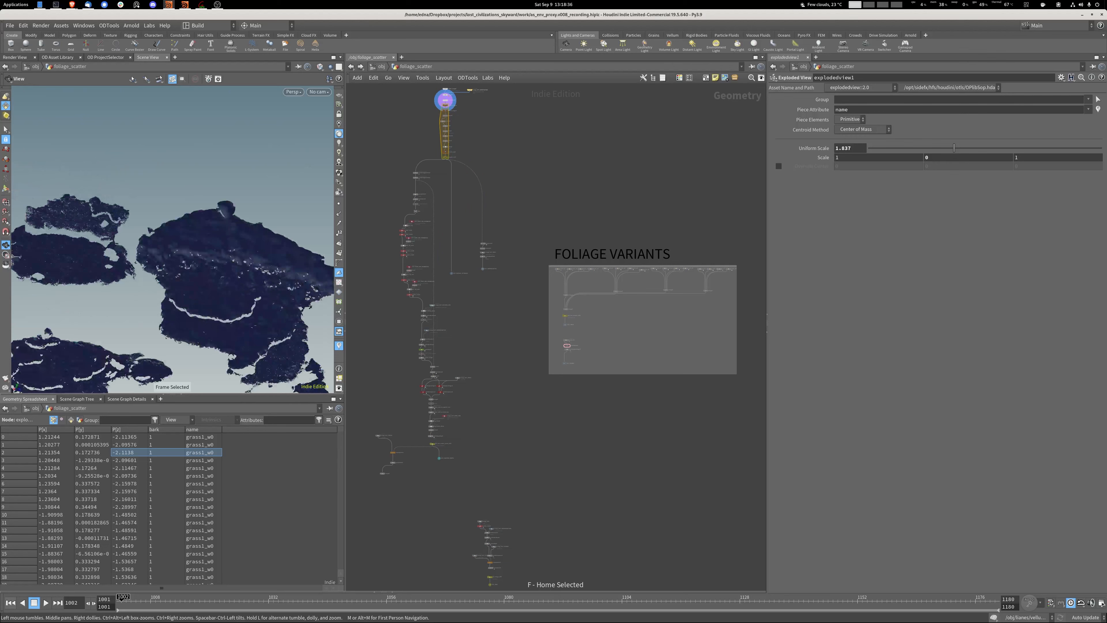
key("space+f")
left_click_drag(175, 248, 226, 296)
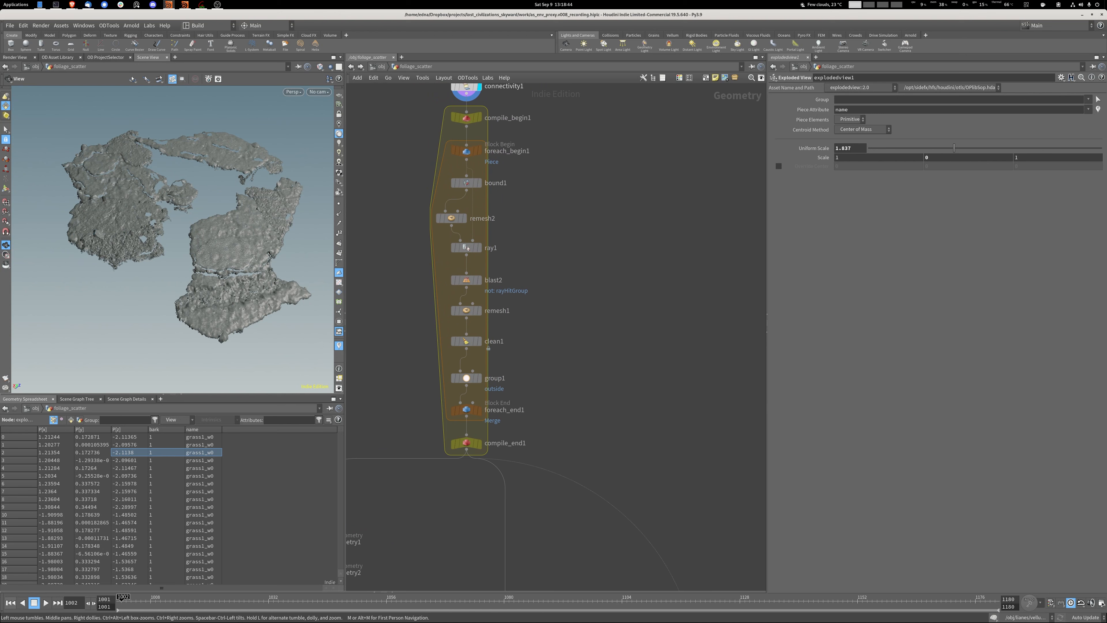
scroll(202, 309, "up", 6)
left_click_drag(203, 310, 181, 310)
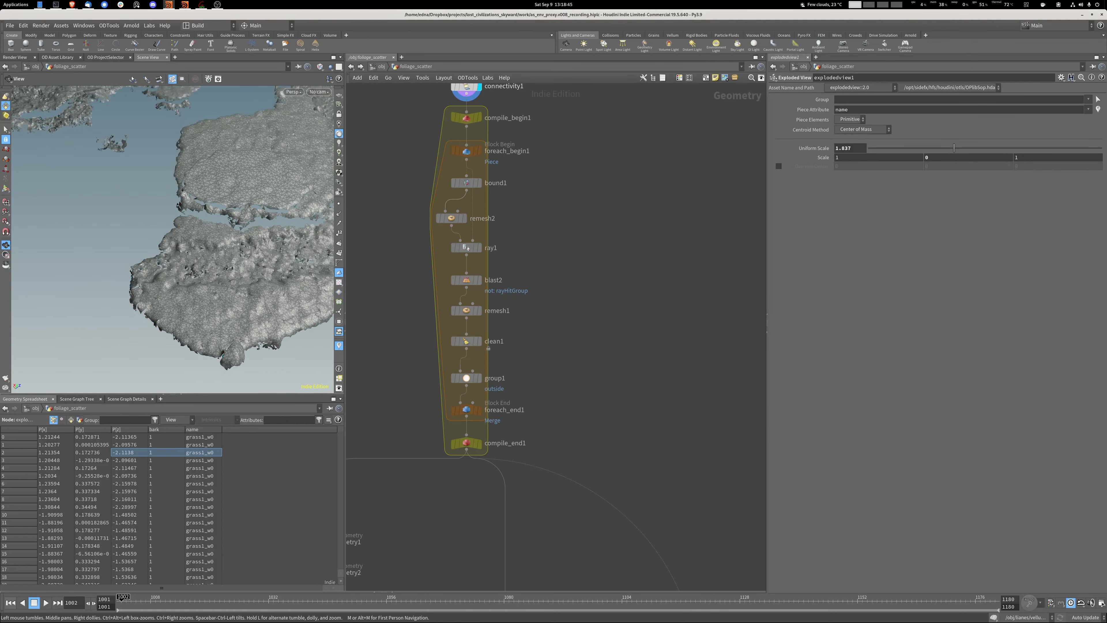
Step the display through bound1, remesh2 and ray1 inside the foreach block, checking the projected grid in wireframe and shaded modes.
left_click(480, 183)
key("f")
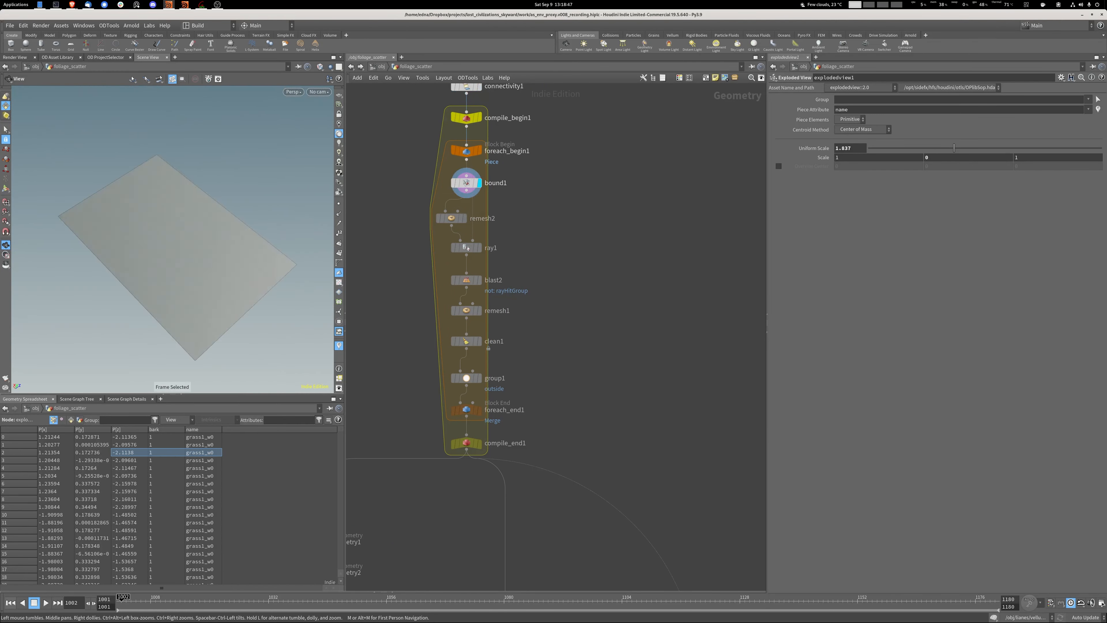
left_click(465, 218)
key("w")
key("w")
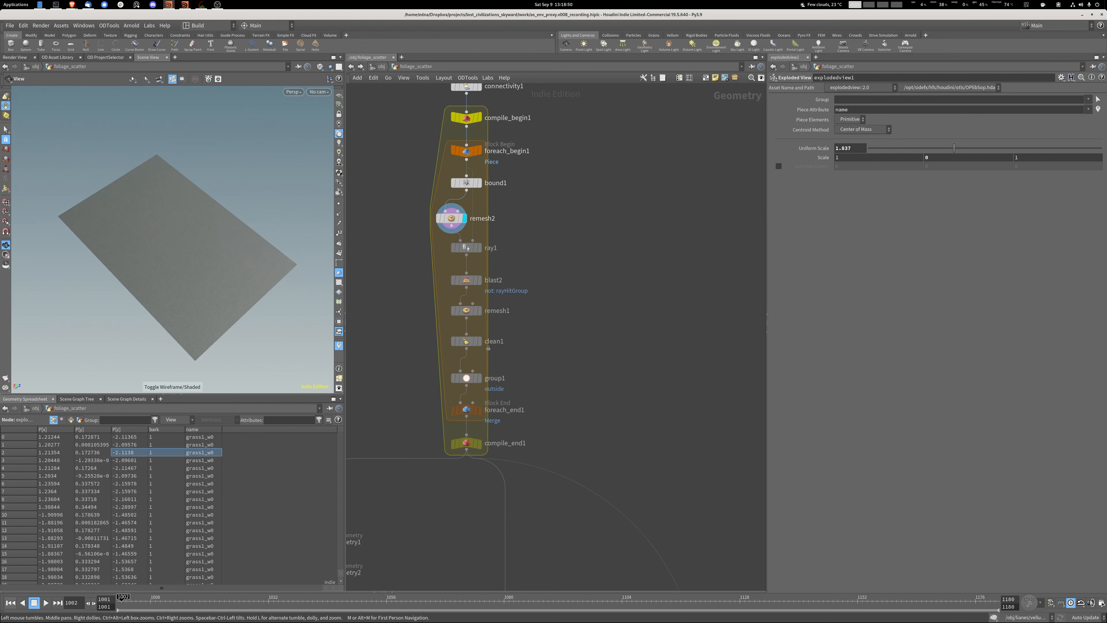
left_click(480, 248)
key("w")
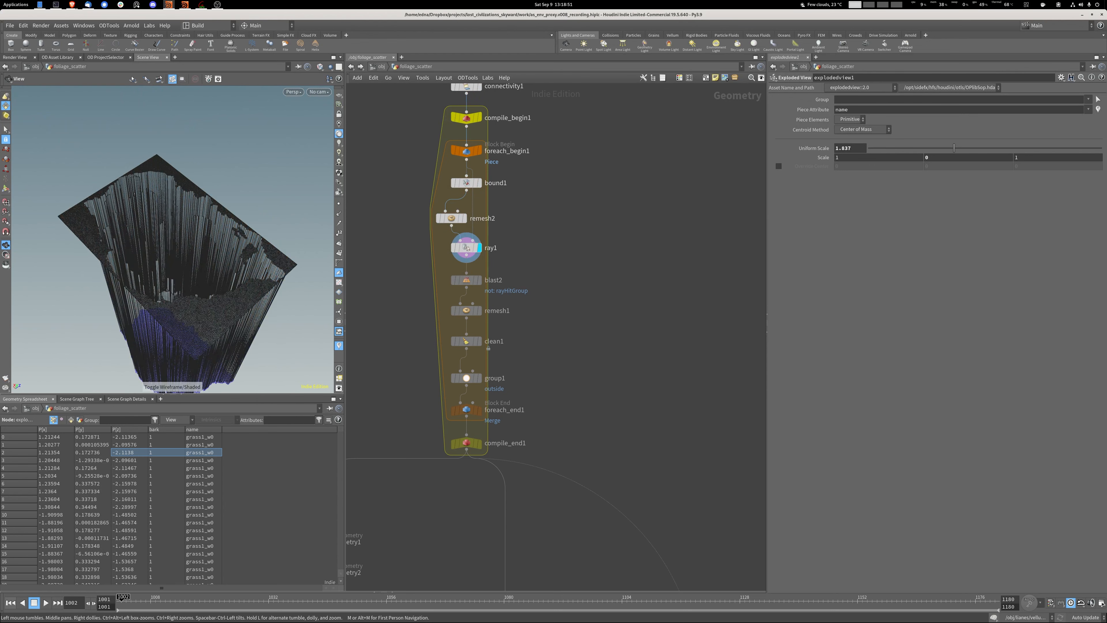
left_click_drag(174, 271, 188, 192)
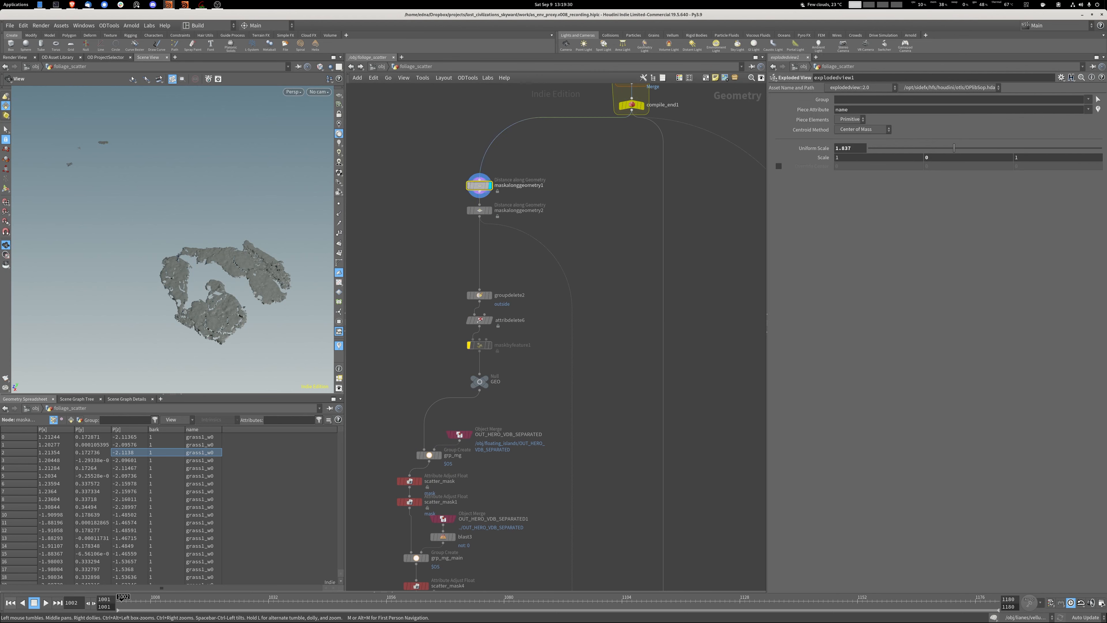
Open the parameters of maskalonggeometry1 and start the viewport selection for its Start Points group.
left_click(479, 185)
left_click(1098, 119)
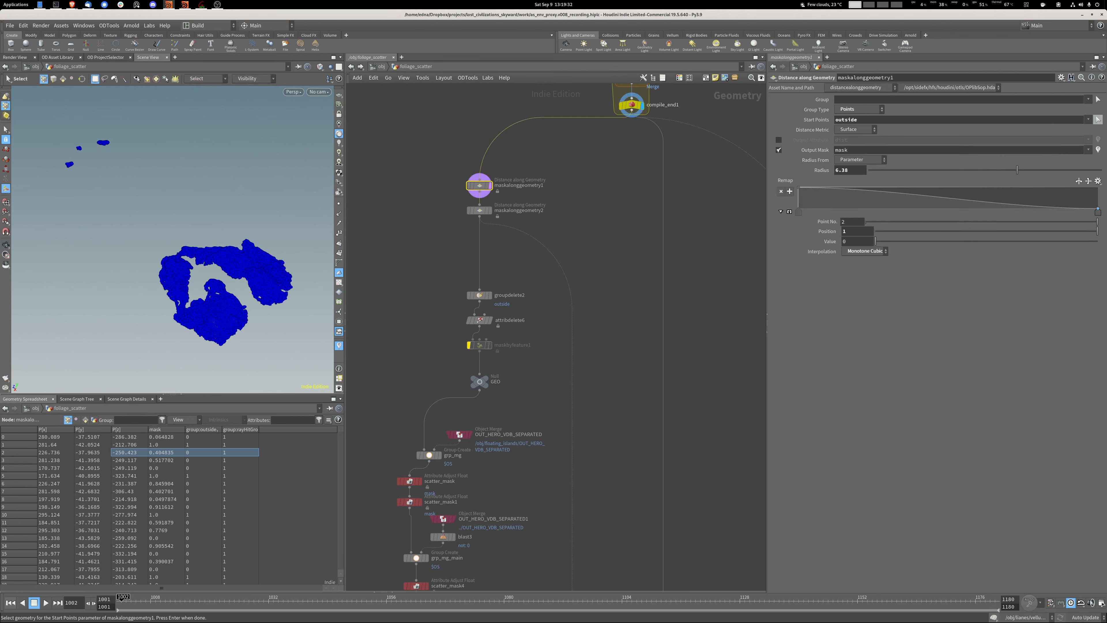
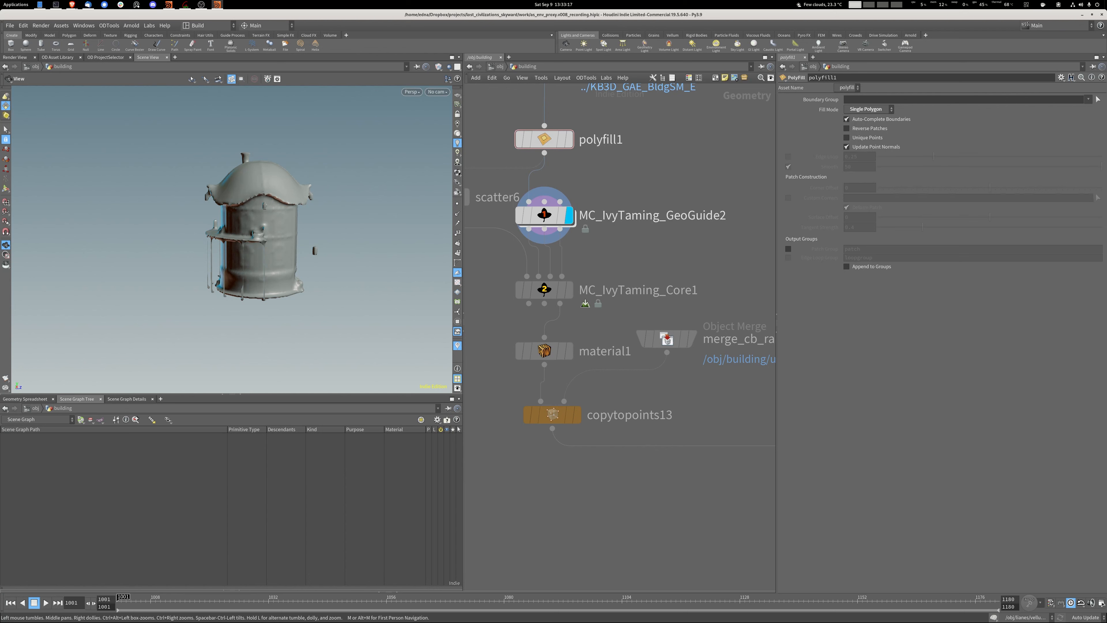
Display the scatter6 node with its parameters and inspect the points it scatters on the building.
left_click(545, 215)
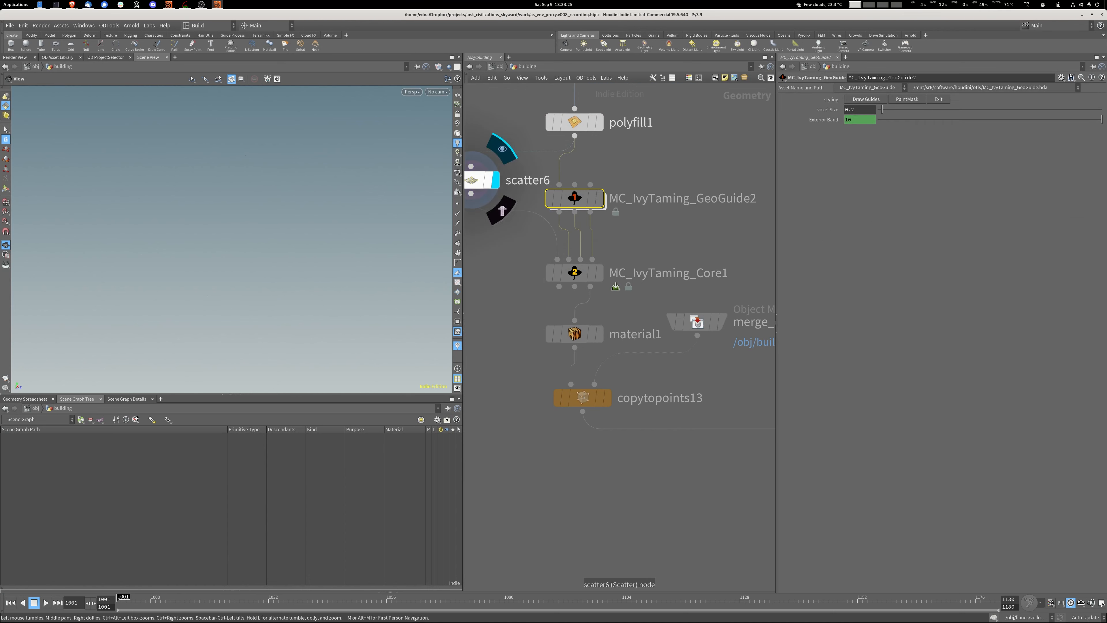
left_click(476, 181)
left_click(457, 204)
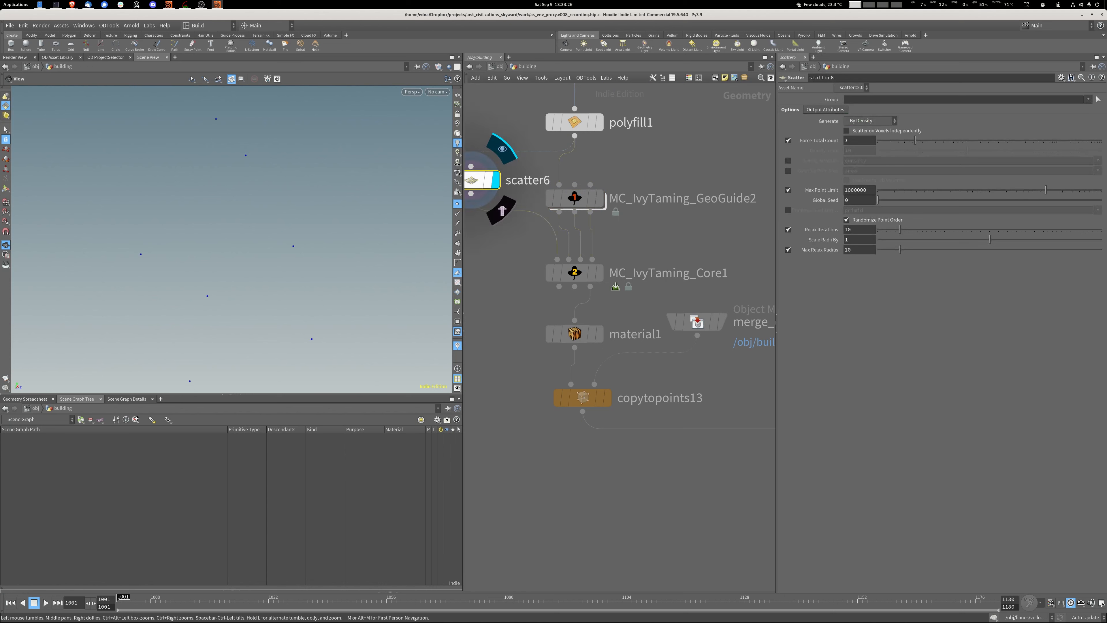
scroll(350, 235, "down", 5)
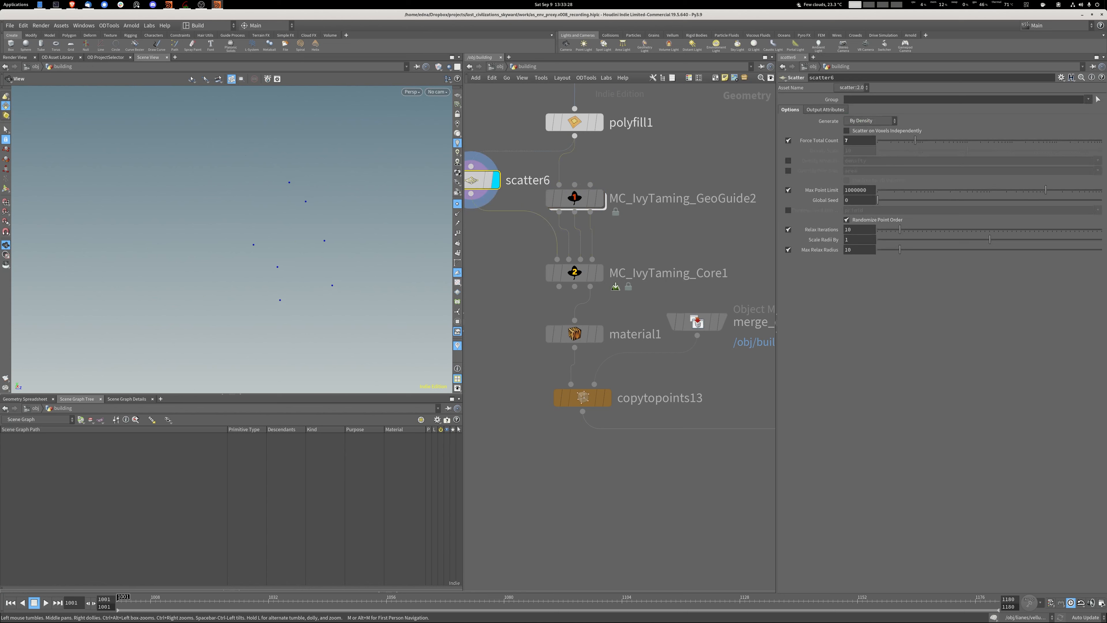
middle_click_drag(527, 232, 548, 220)
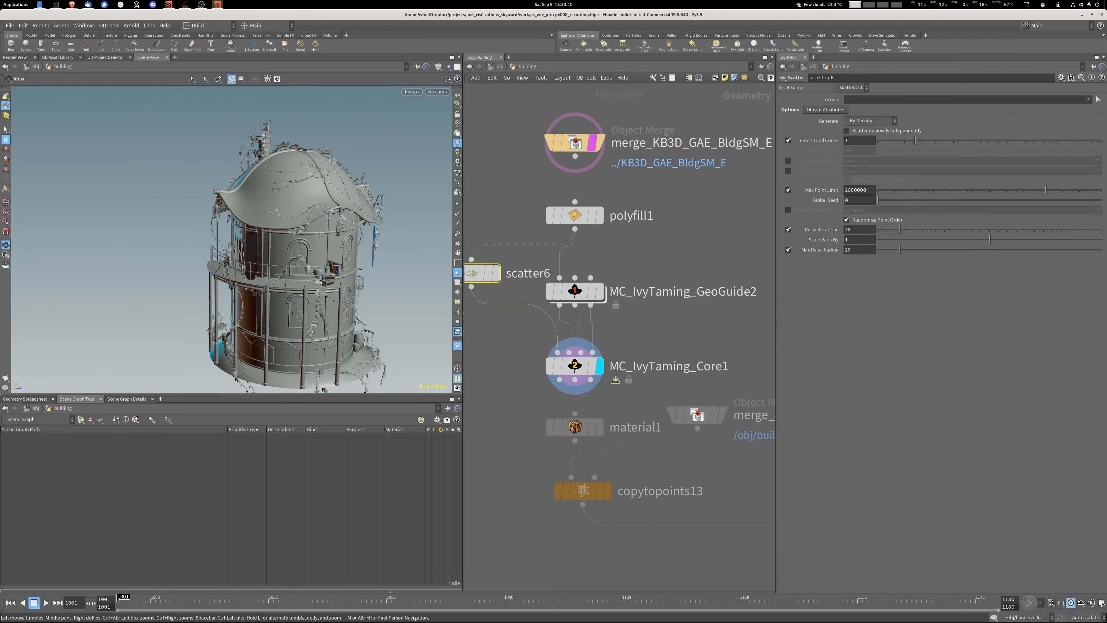
Display material1 and MC_IvyTaming_Core1 in turn to compare the vine curves with the full ivy on the tower.
middle_click_drag(628, 344, 626, 277)
left_click(599, 359)
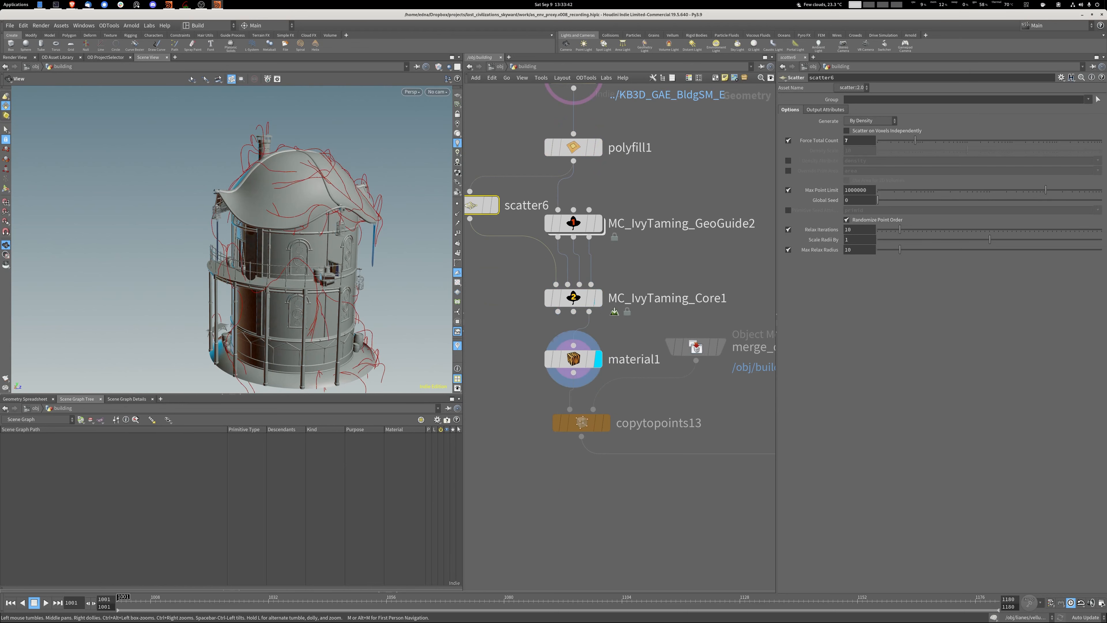
left_click_drag(300, 244, 249, 250)
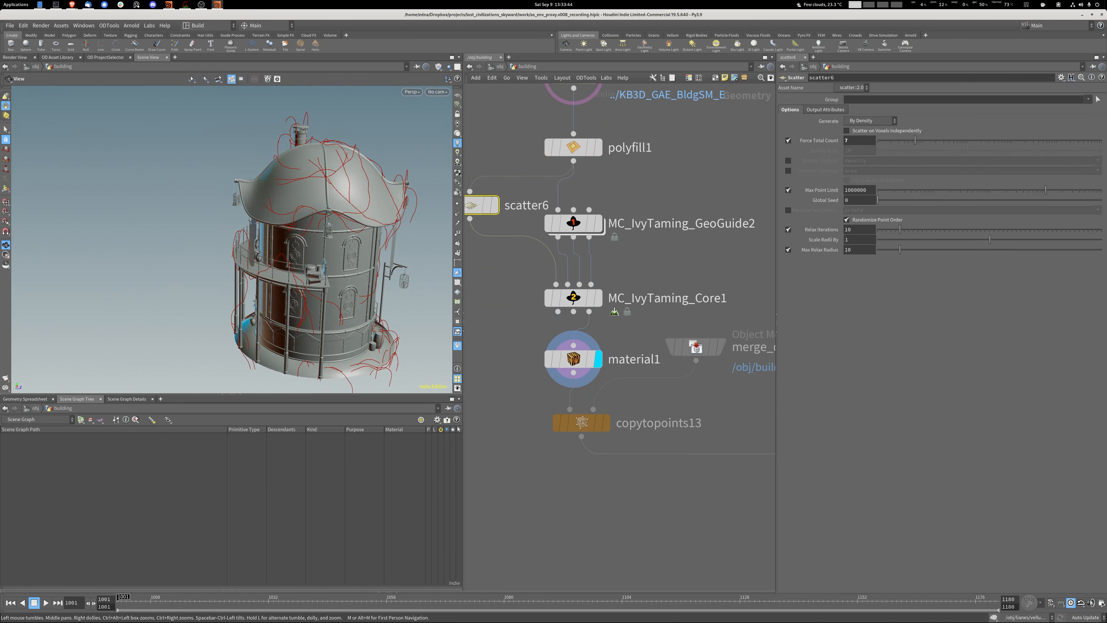
left_click(599, 298)
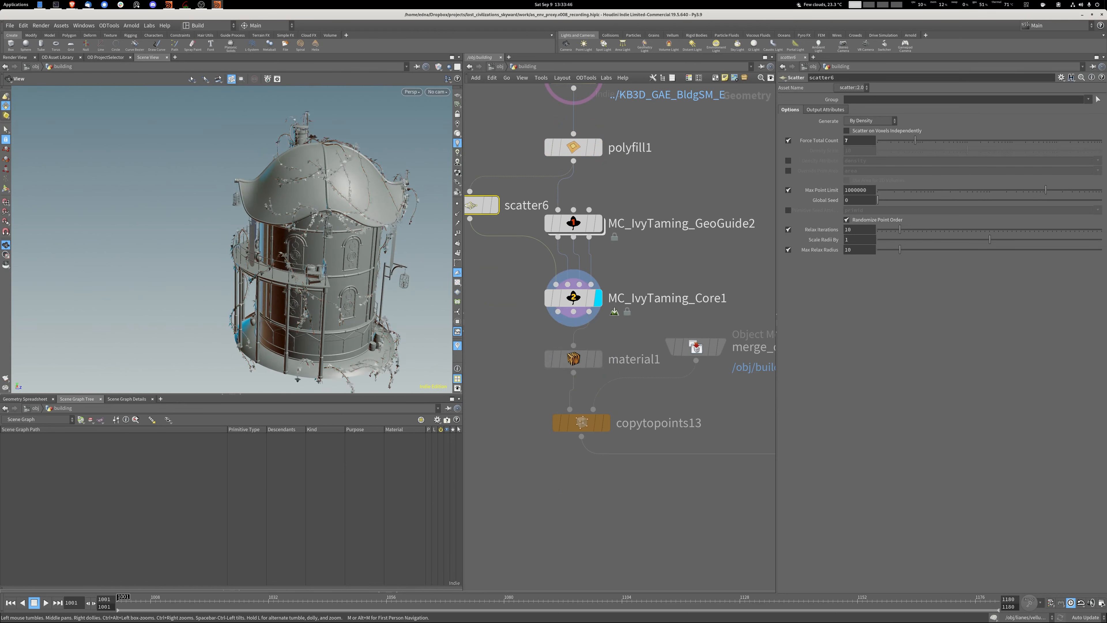
scroll(262, 239, "up", 5)
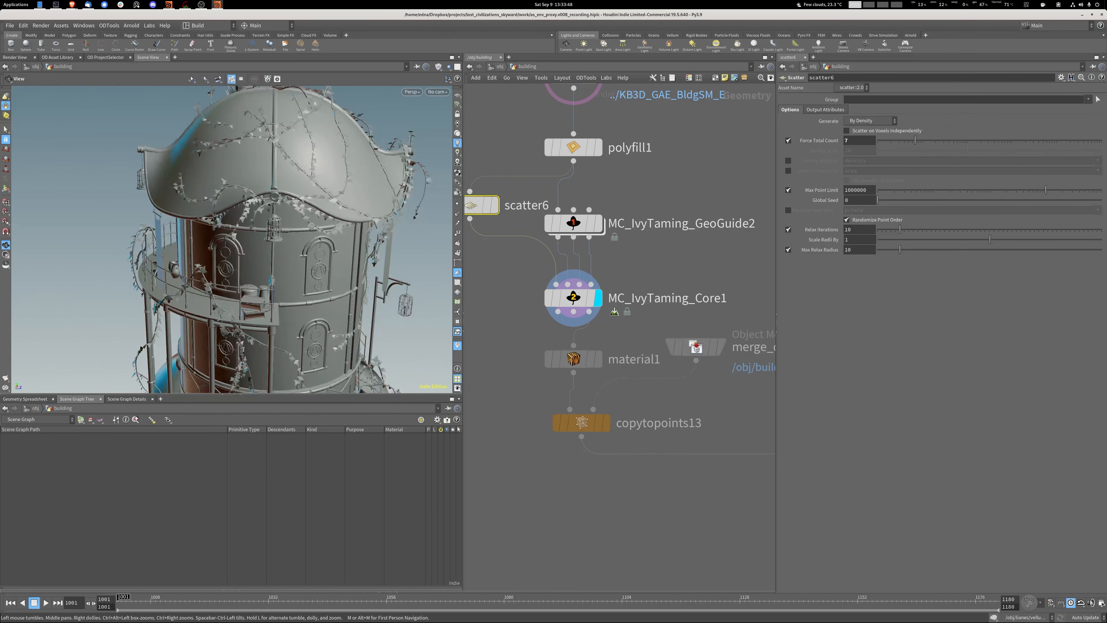
Turn off Output Leaves on MC_IvyTaming_Core1, raise its Iterations to 171, and inspect the vines around the tower.
left_click(573, 298)
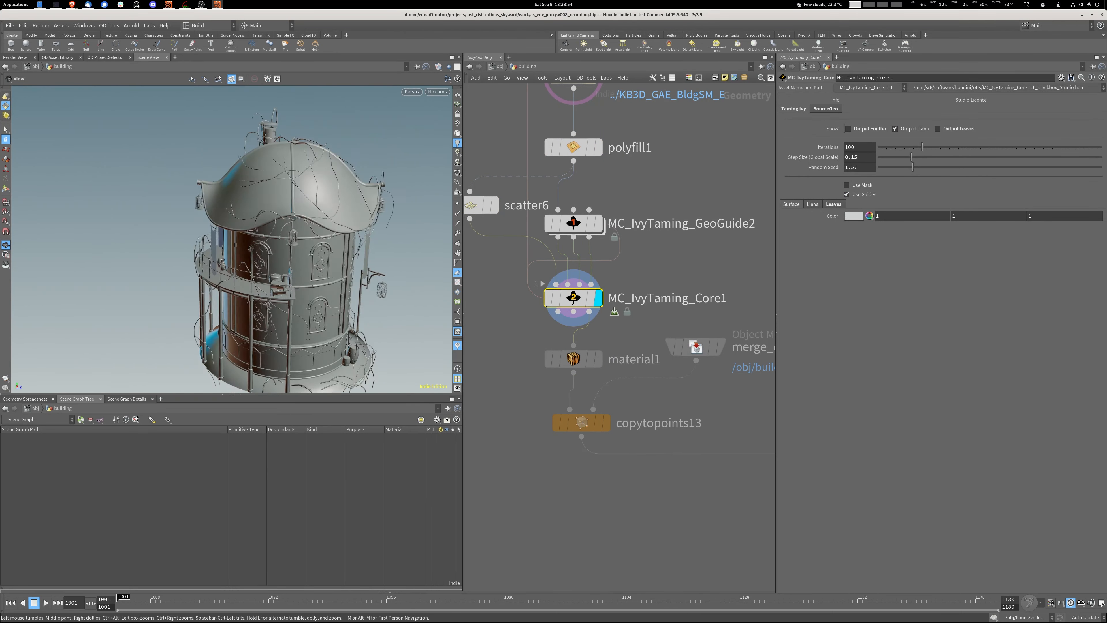
left_click_drag(270, 253, 283, 222)
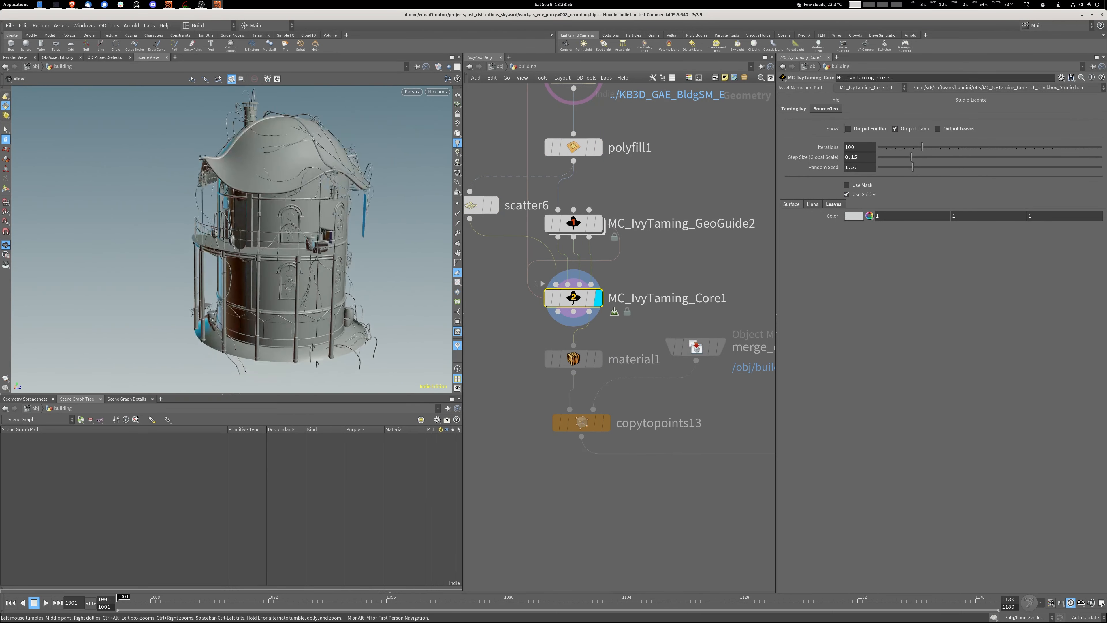
left_click_drag(922, 147, 954, 147)
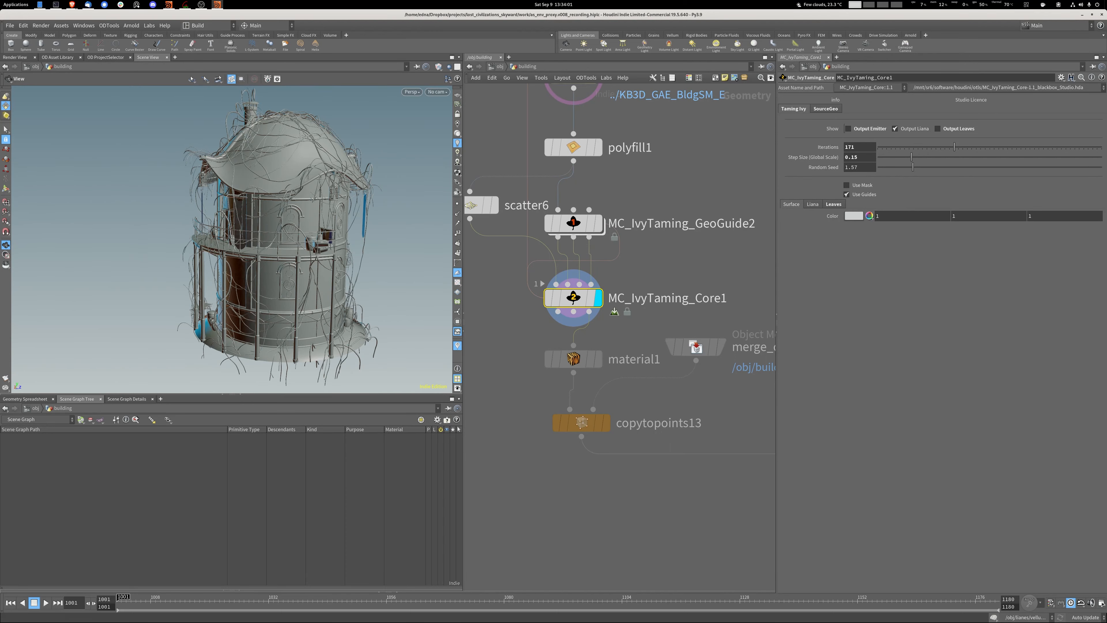
scroll(279, 218, "down", 2)
left_click_drag(261, 218, 340, 209)
left_click_drag(226, 218, 174, 214)
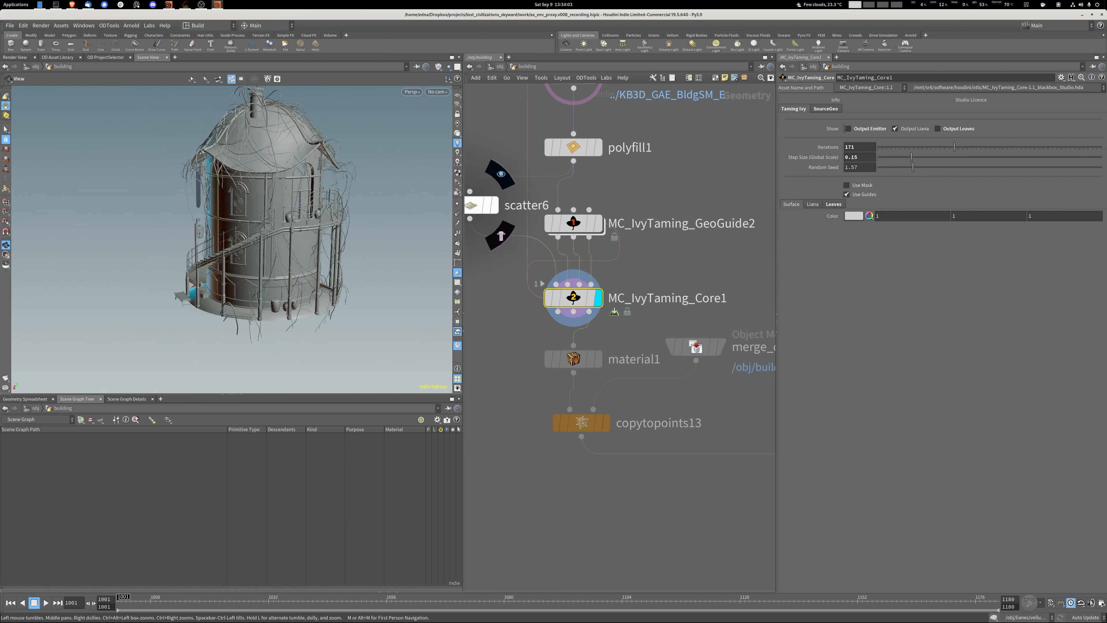
Set scatter6's Force Total Count first to 10 and finally to 15.
left_click(482, 205)
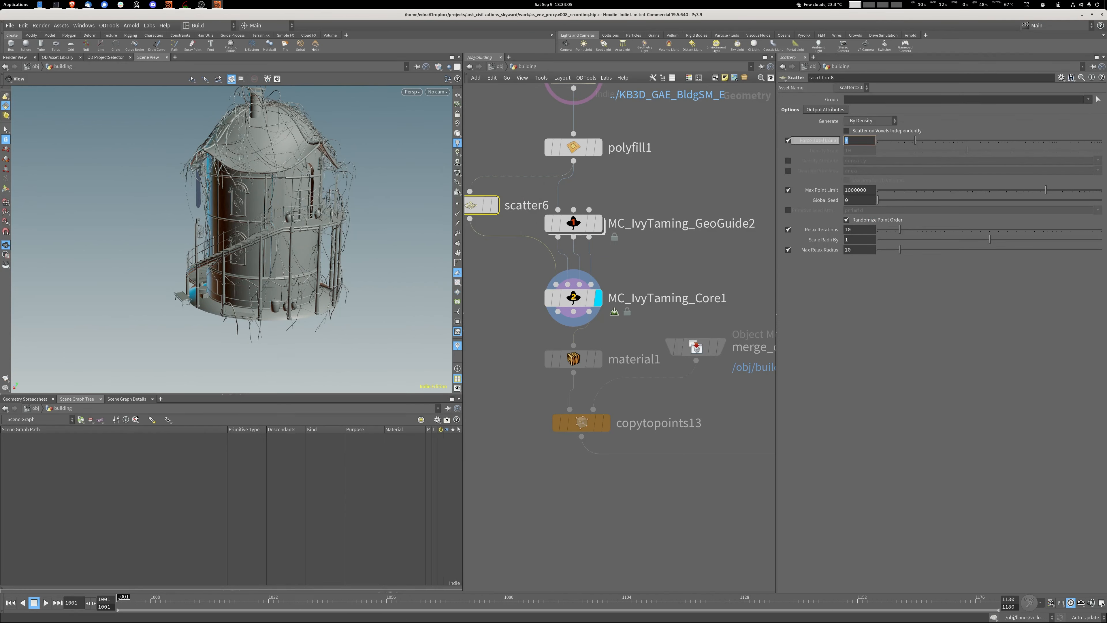
type("10")
key("Return")
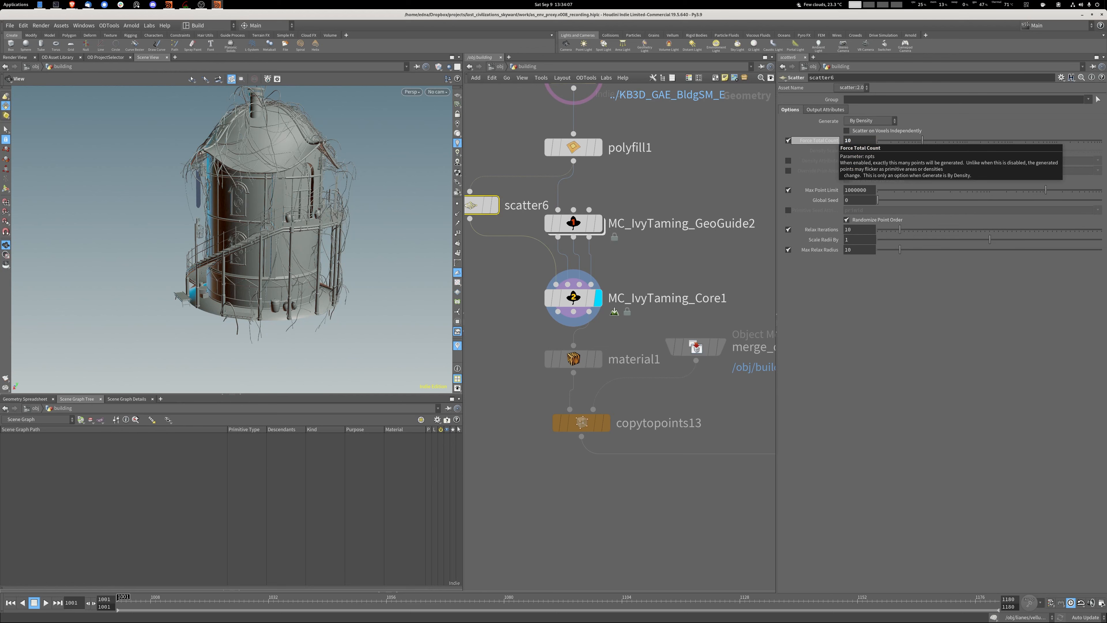
double_click(849, 140)
type("15")
key("Return")
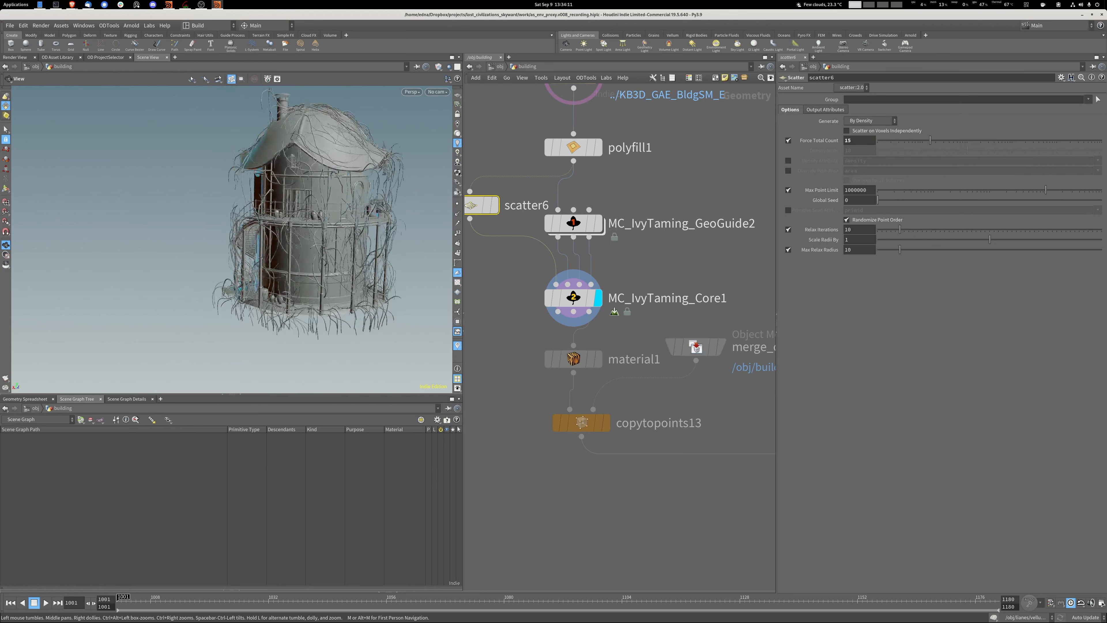
Reduce MC_IvyTaming_Core1's Iterations to 104 and show its Liana settings.
left_click(571, 298)
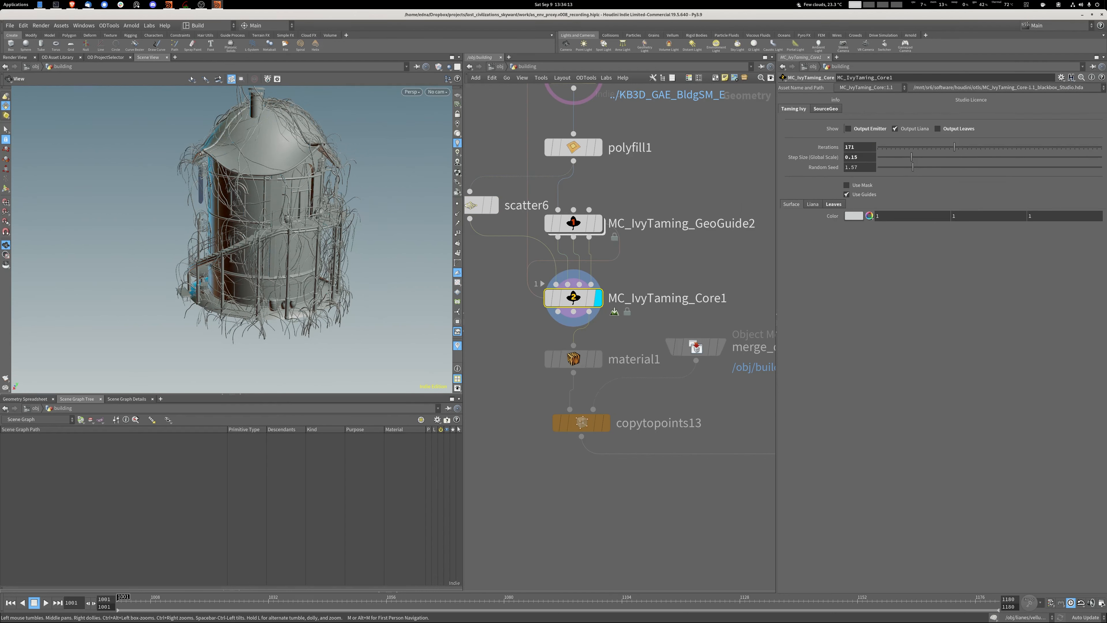
left_click_drag(954, 147, 924, 147)
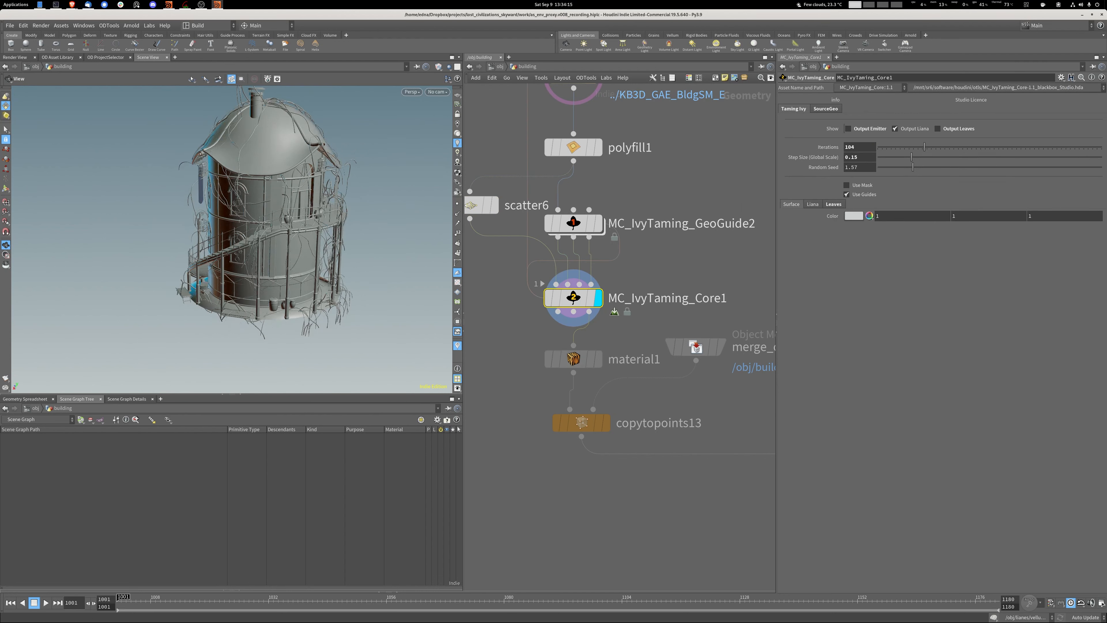
left_click(812, 204)
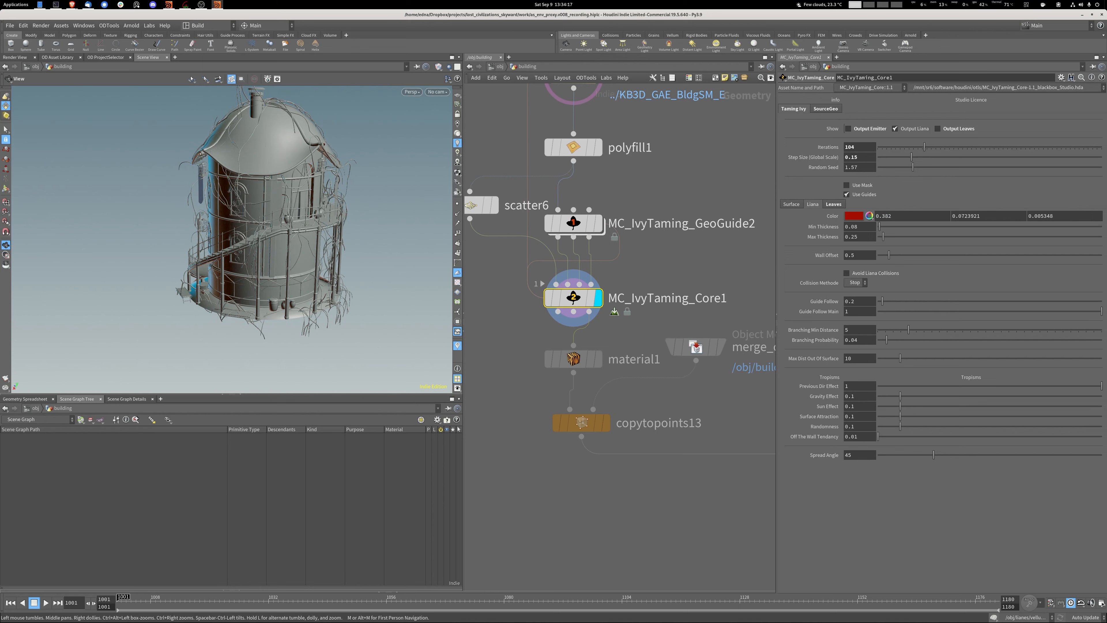
Display merge_cb_random_orient2 and copytopoints13, and frame the vine copies placed on the building's instance points.
scroll(617, 414, "down", 2)
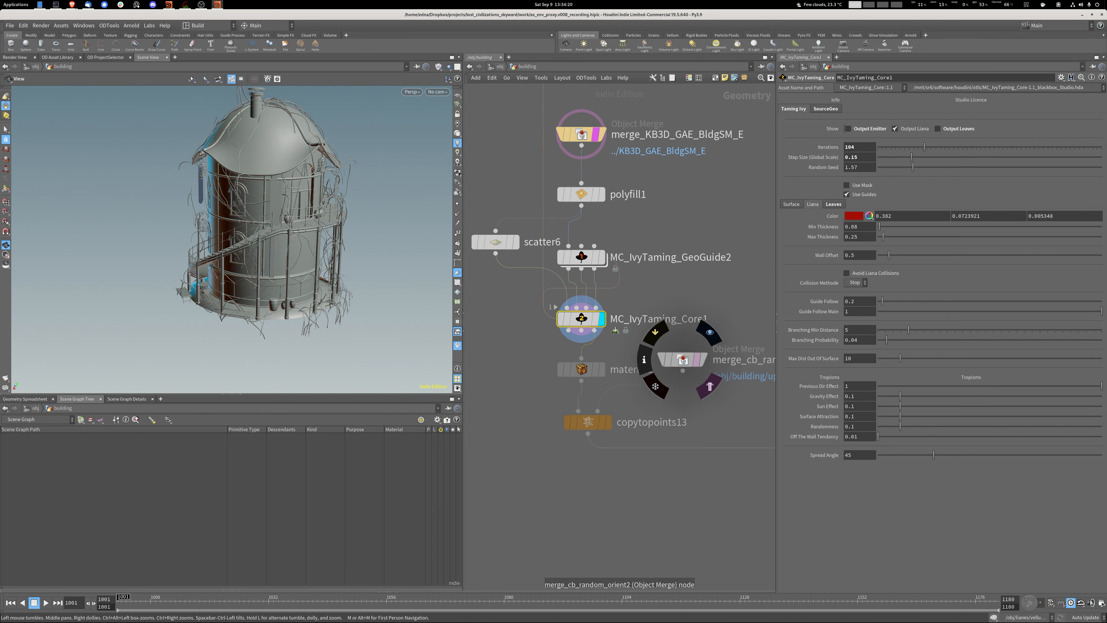
left_click(704, 359)
left_click(609, 422)
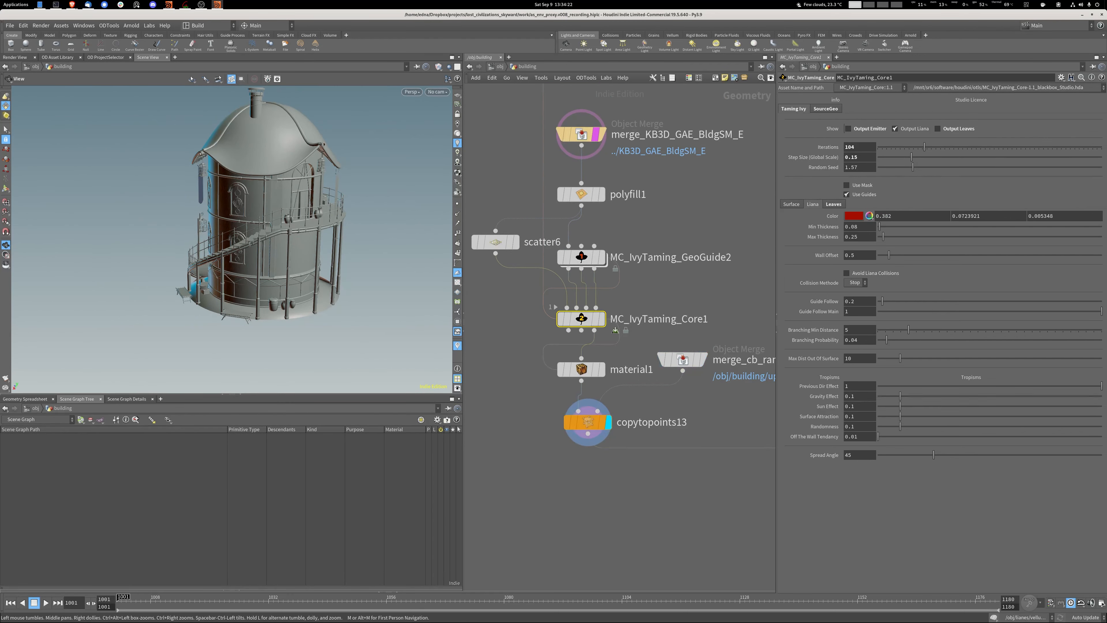
left_click(587, 422)
key("f")
left_click_drag(270, 236, 301, 222)
scroll(302, 237, "down", 3)
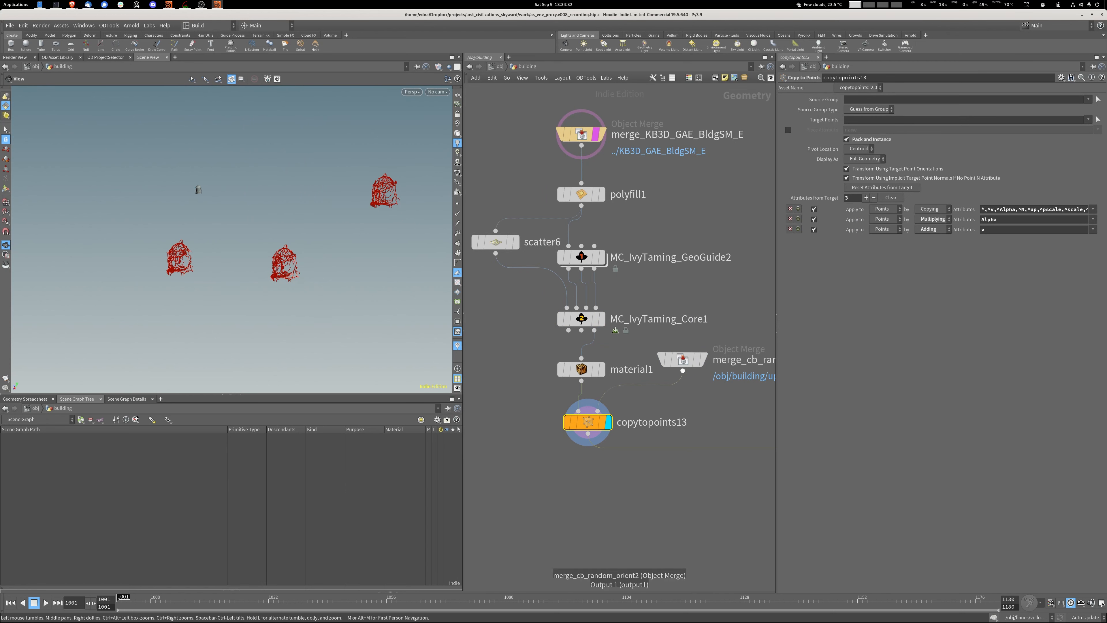
middle_click(683, 371)
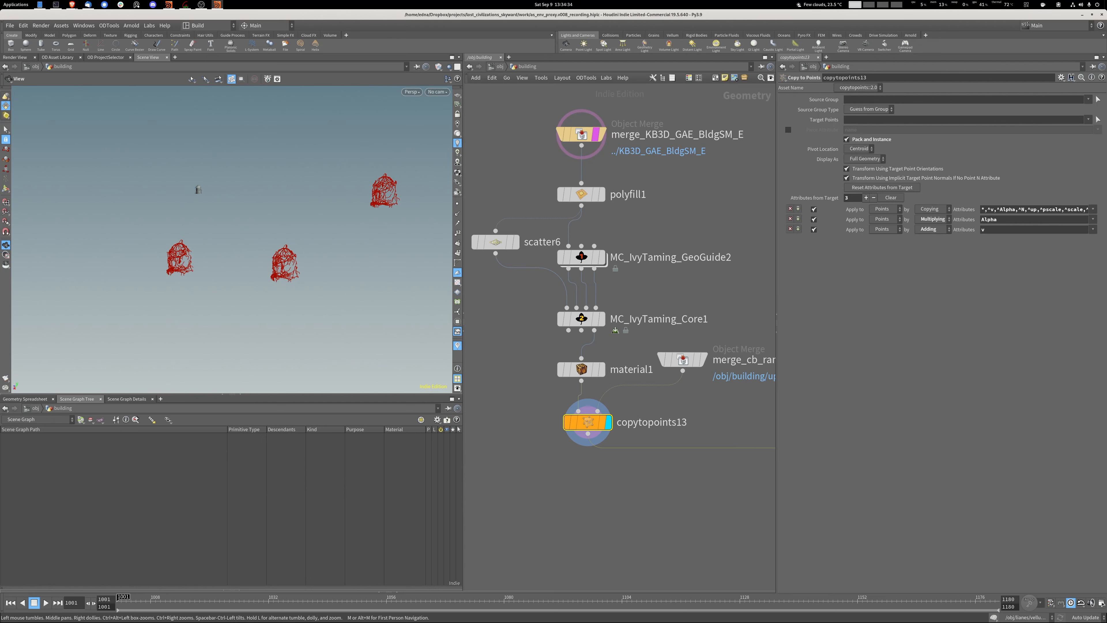
Follow the vine branches down the network to their merge and display the OUT_BUILDING_VINES null.
scroll(616, 225, "down", 4)
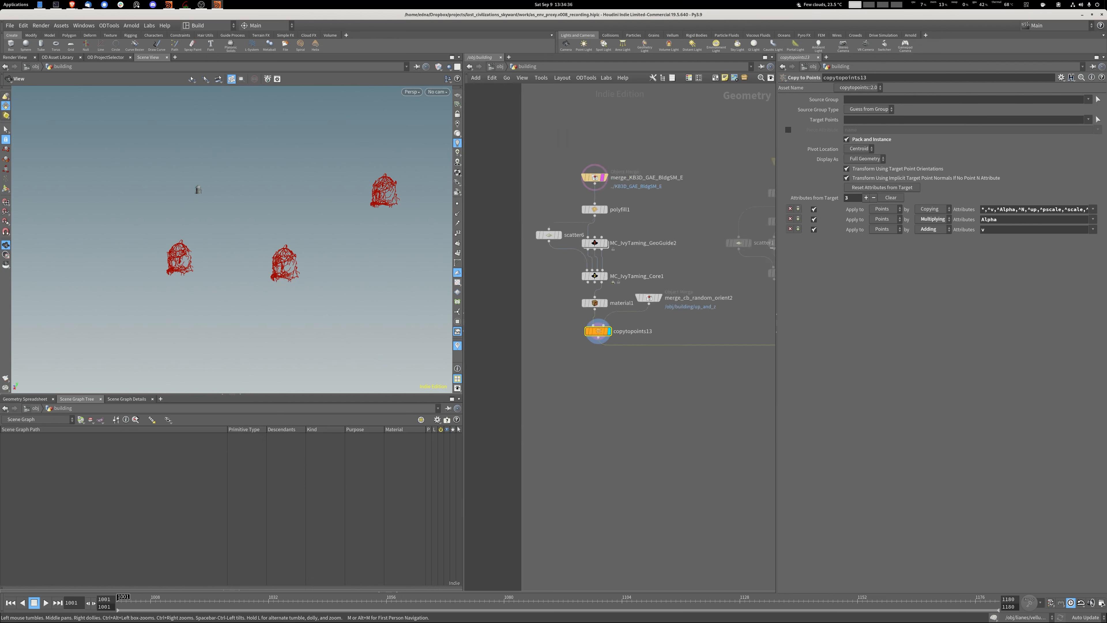
left_click(612, 166)
middle_click_drag(671, 425, 503, 288)
scroll(504, 288, "down", 6)
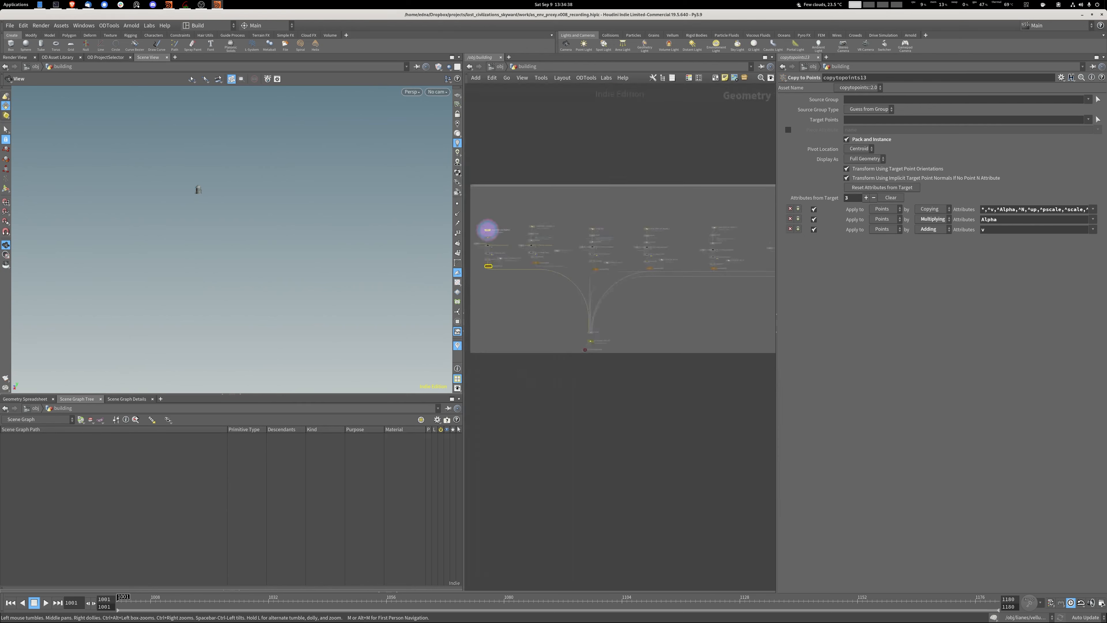
scroll(614, 373, "up", 6)
middle_click_drag(614, 373, 667, 406)
left_click(547, 301)
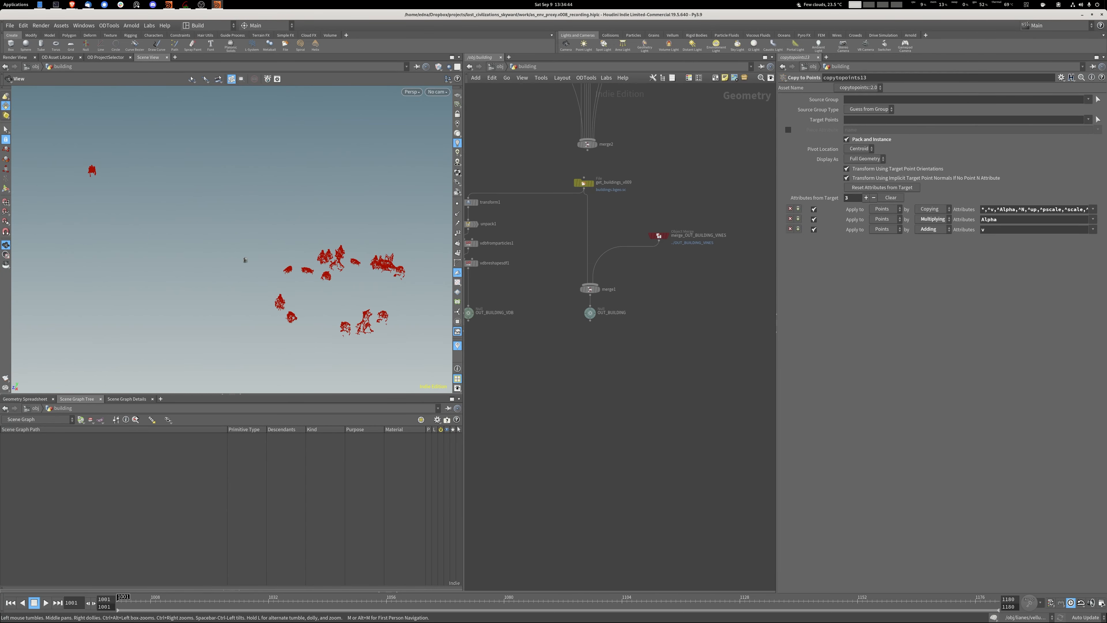
Display the OUT_BUILDING null and inspect one of the vine-covered towers up close.
scroll(611, 354, "up", 4)
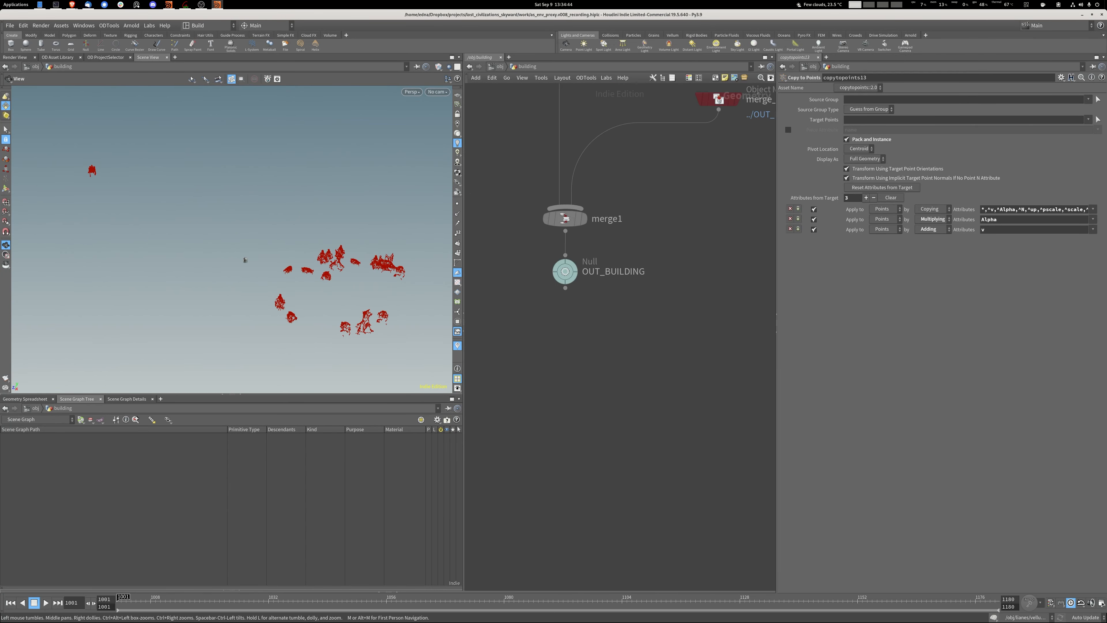
scroll(344, 308, "up", 10)
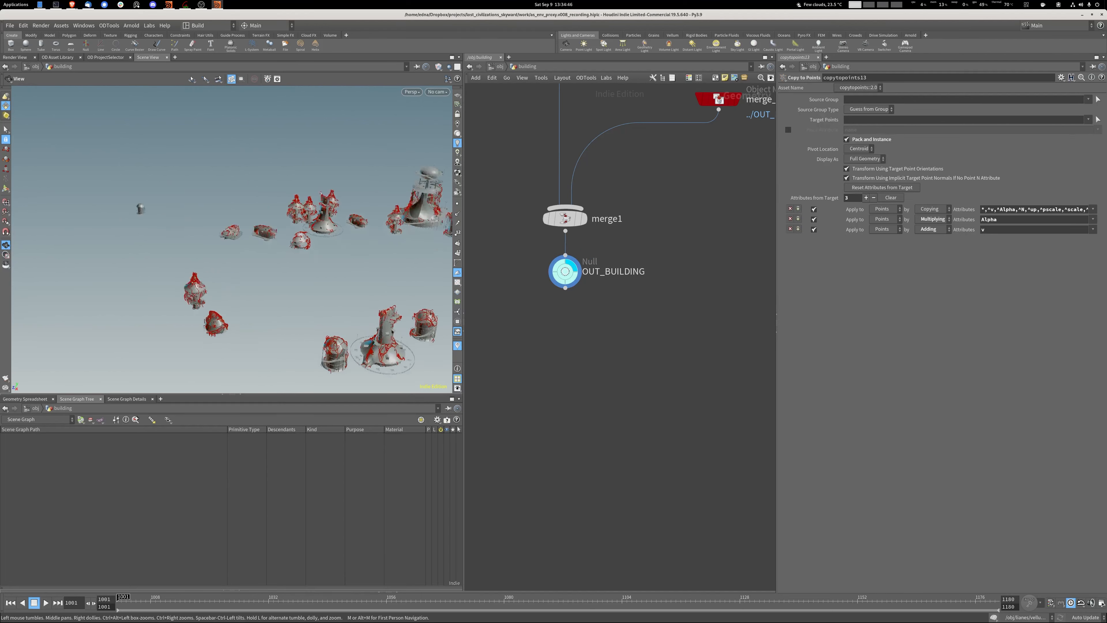
middle_click_drag(344, 308, 196, 175)
left_click_drag(175, 262, 270, 260)
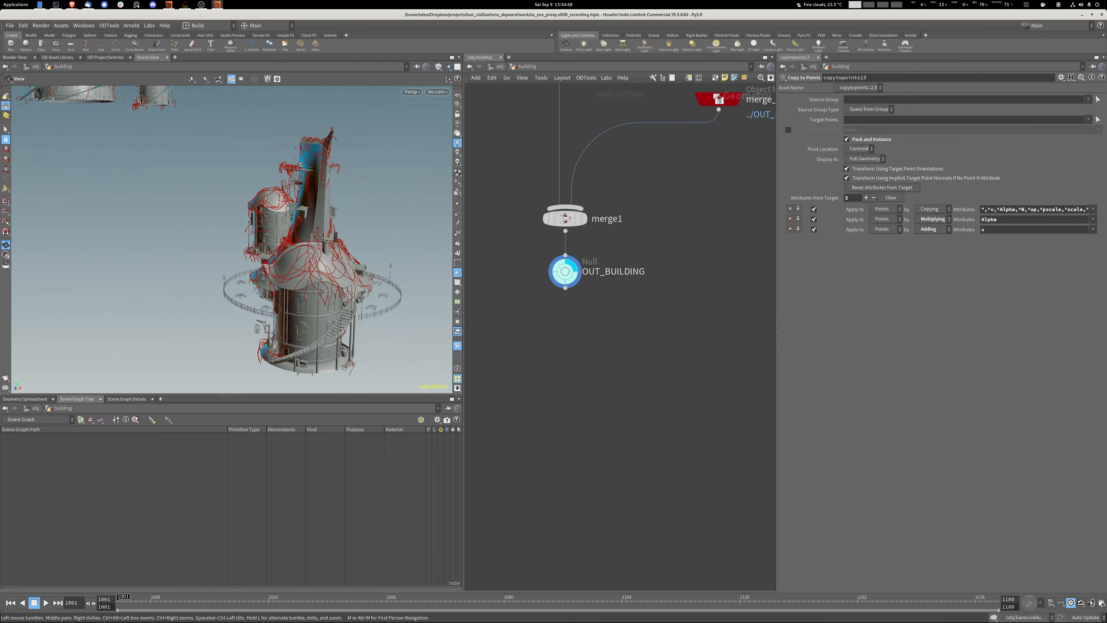
Leave the building network for the pathways geometry network and delete its stray unconnected node.
left_click(498, 67)
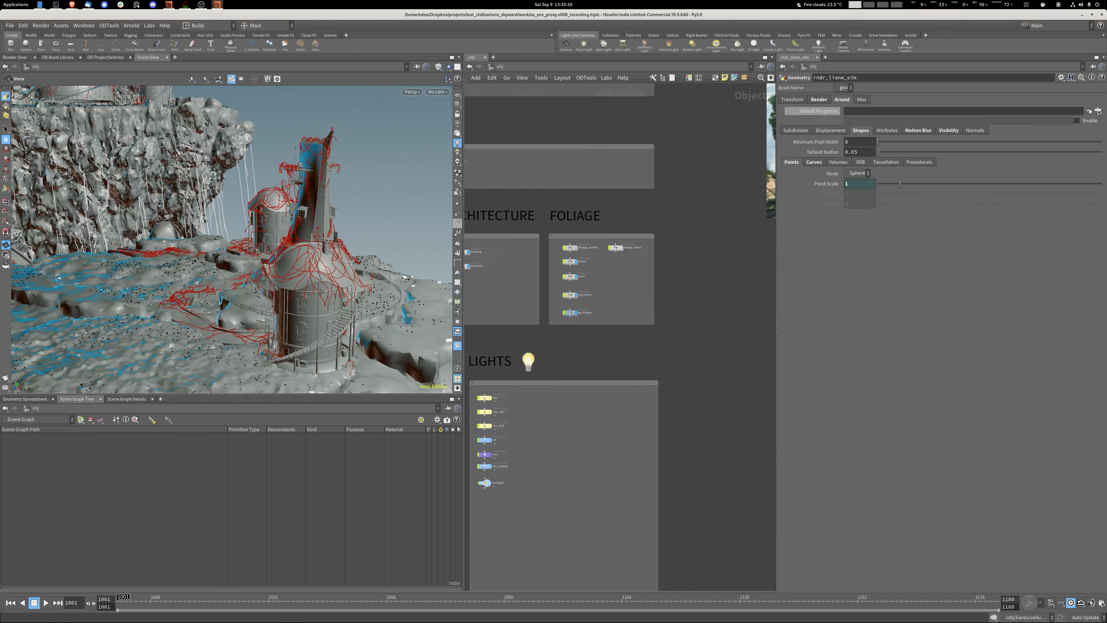
scroll(624, 262, "up", 5)
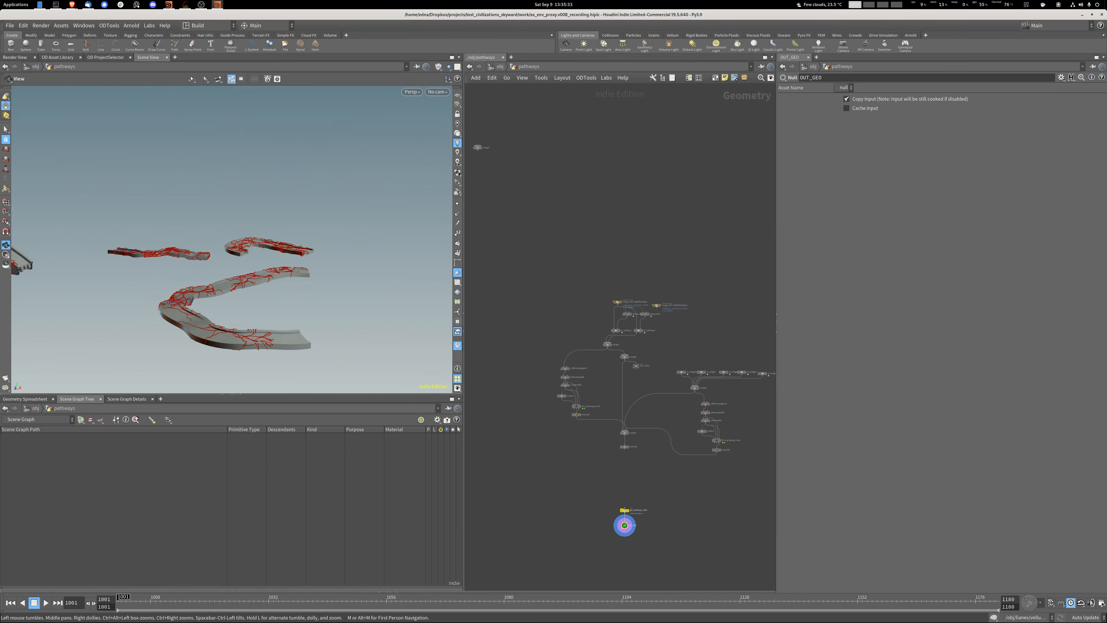
middle_click_drag(610, 262, 671, 275)
left_click(539, 161)
key("Delete")
Display merge_OUT_HEROPLATEAU at the start of the pathways chain and frame the plateau geometry.
key("f")
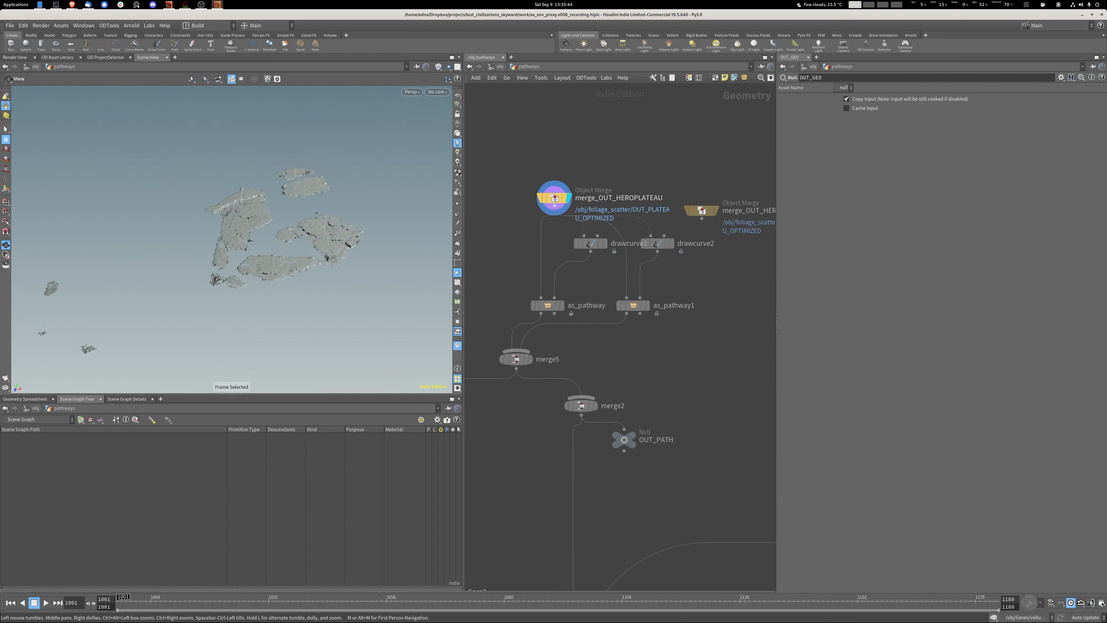
key("f")
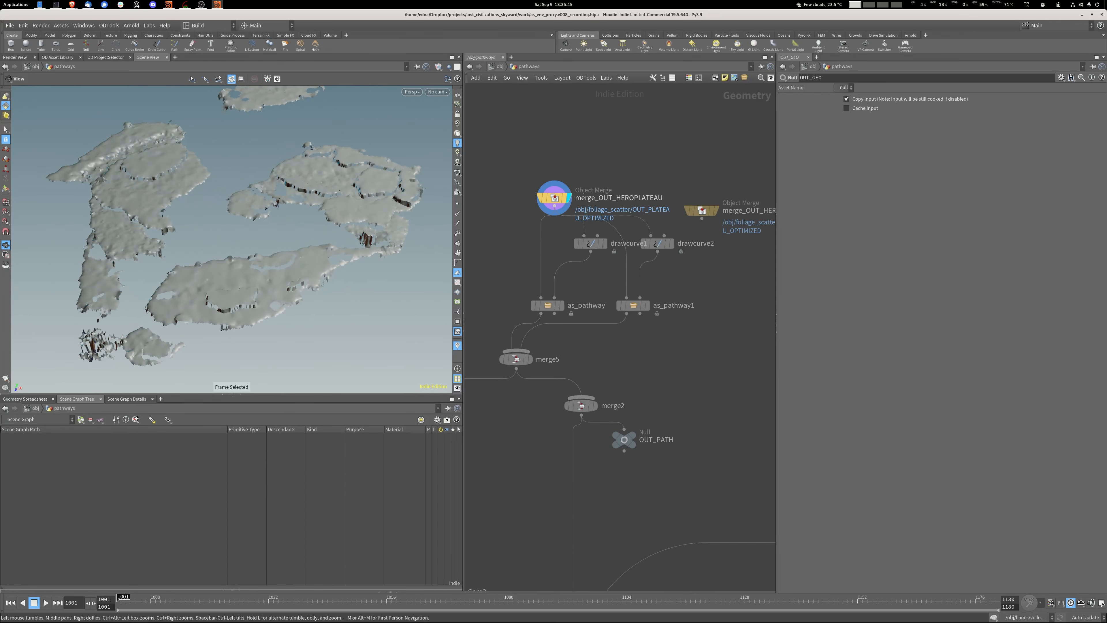
middle_click_drag(218, 227, 316, 236)
Display the drawcurve1 curves and view them through the rendercam/cam_bake/main camera.
left_click_drag(590, 243, 592, 243)
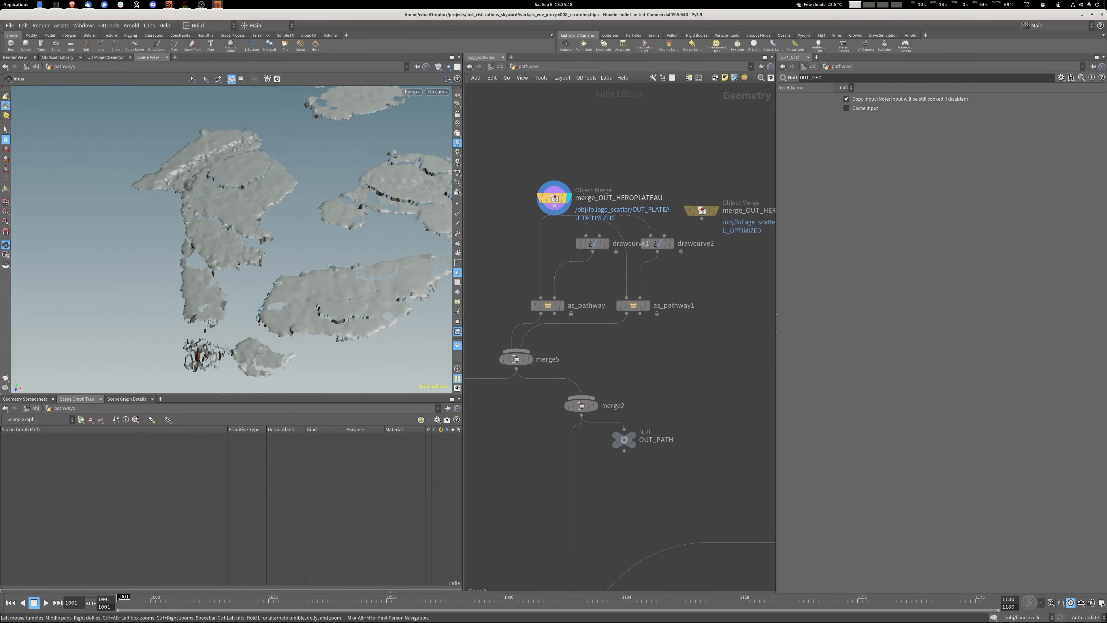
left_click(606, 243)
left_click(437, 92)
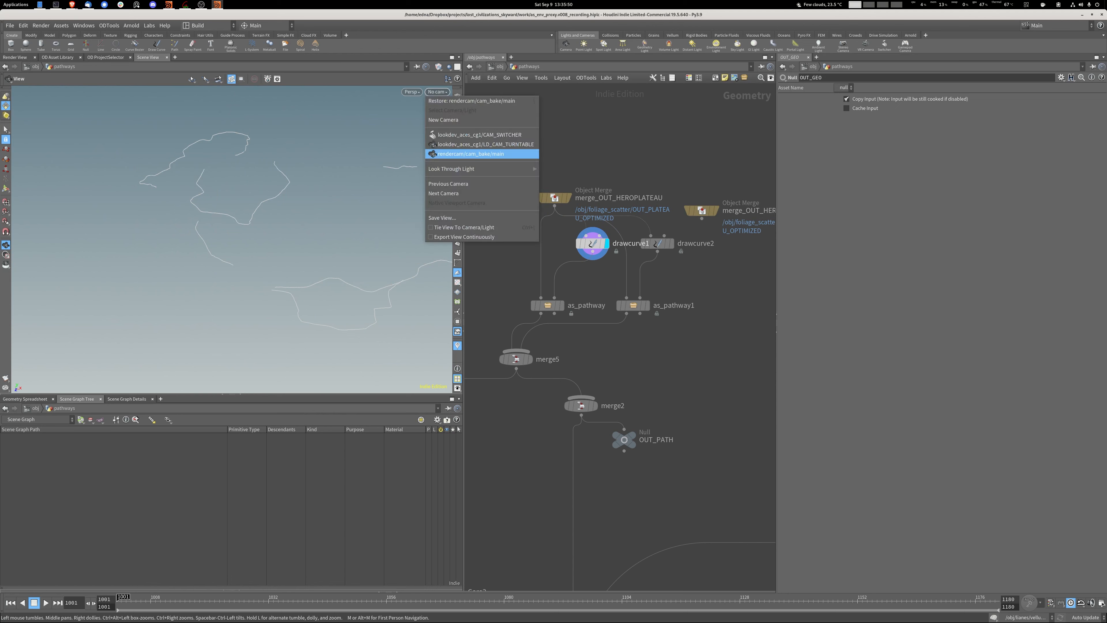
left_click(471, 153)
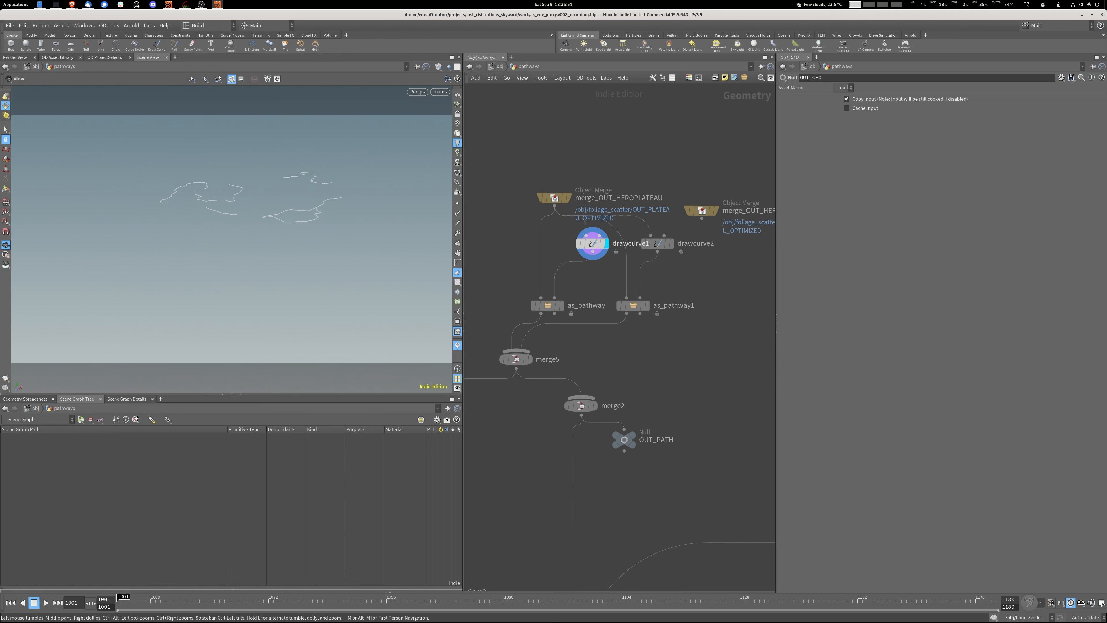
Display the as_pathway result, inspect the generated paths up close, and show the node's Pathway Builder parameters.
left_click(562, 306)
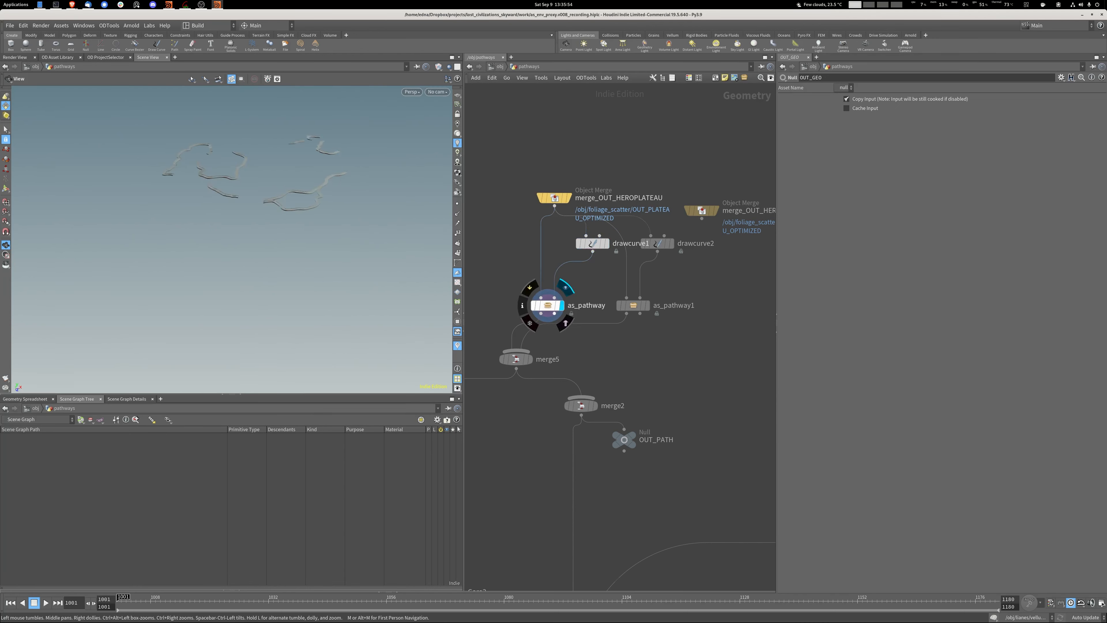
scroll(293, 207, "up", 6)
middle_click_drag(293, 207, 283, 174)
left_click(547, 306)
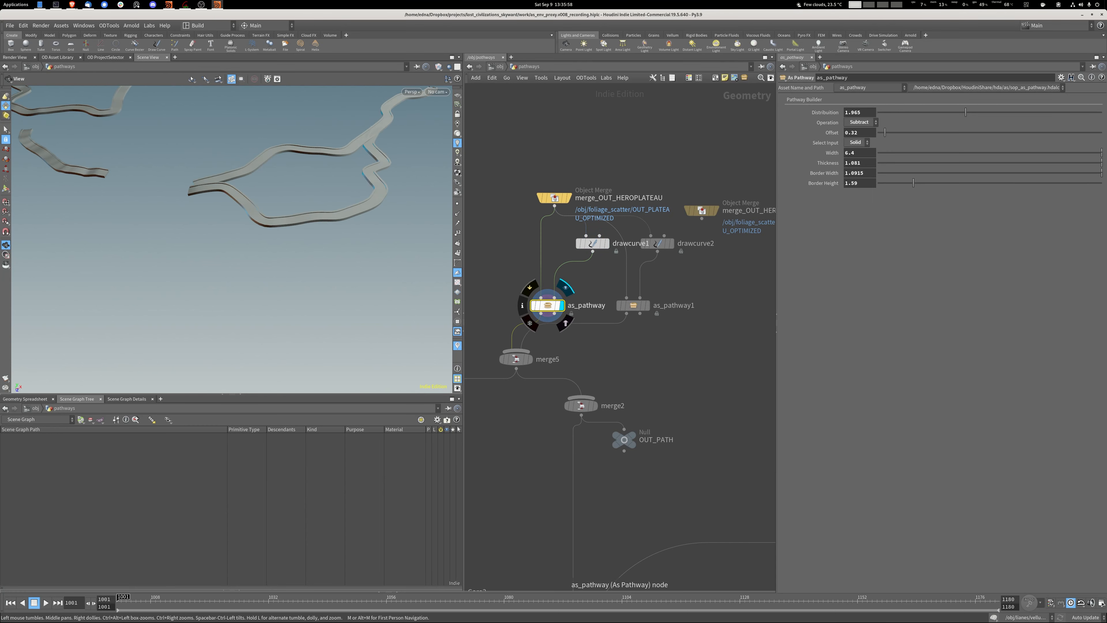
Look inside the as_pathway node's internal network, return to the pathways network, and inspect the paths as wireframe.
double_click(548, 305)
middle_click_drag(632, 523, 599, 349)
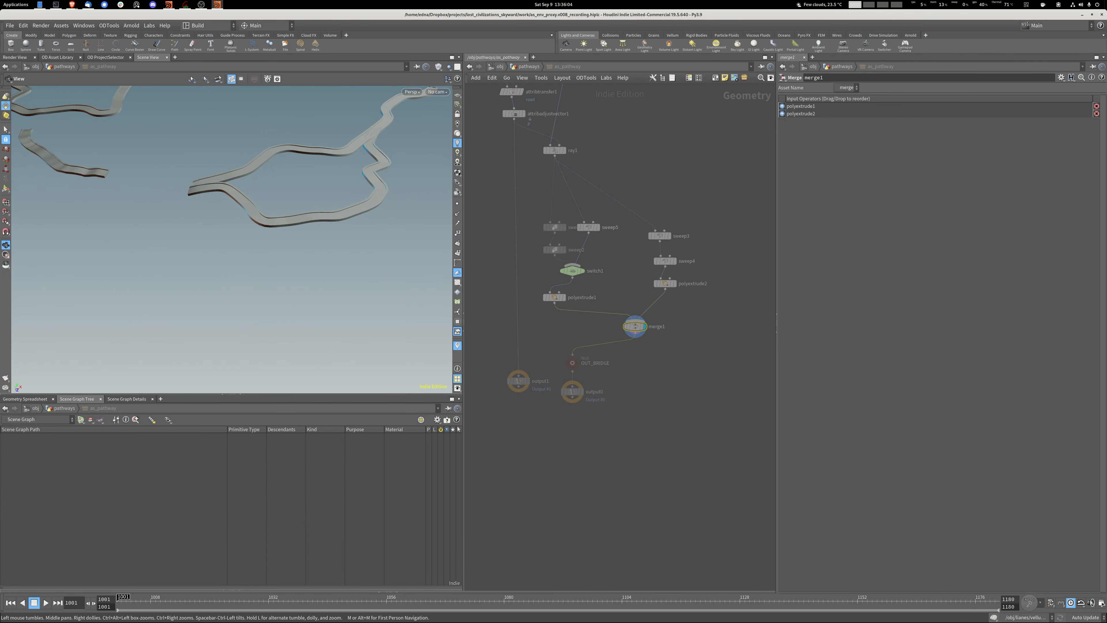
key("u")
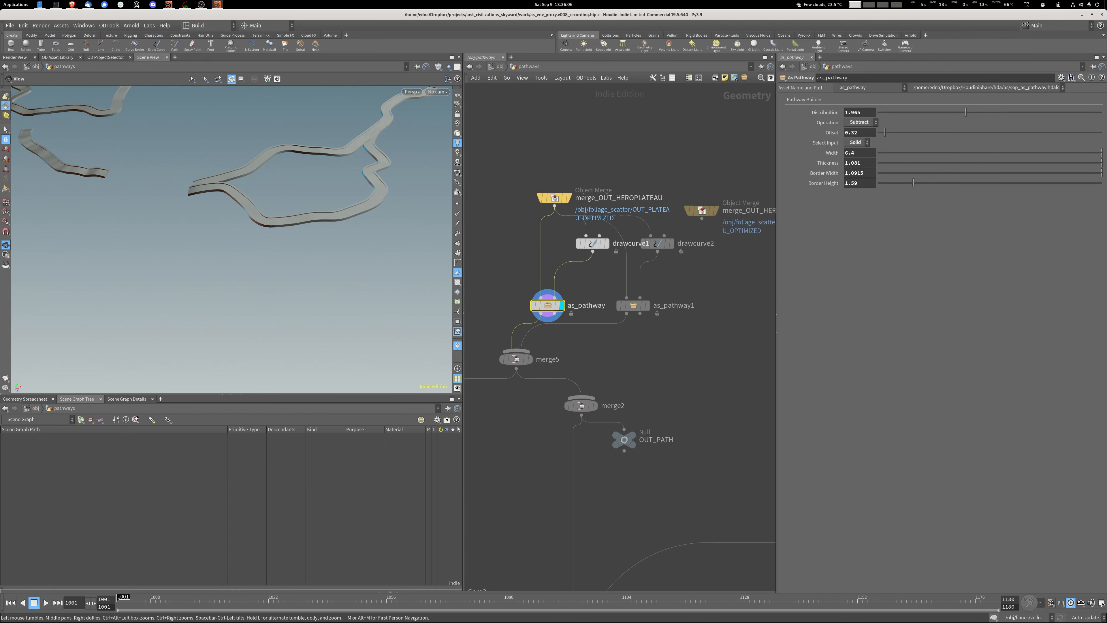
key("w")
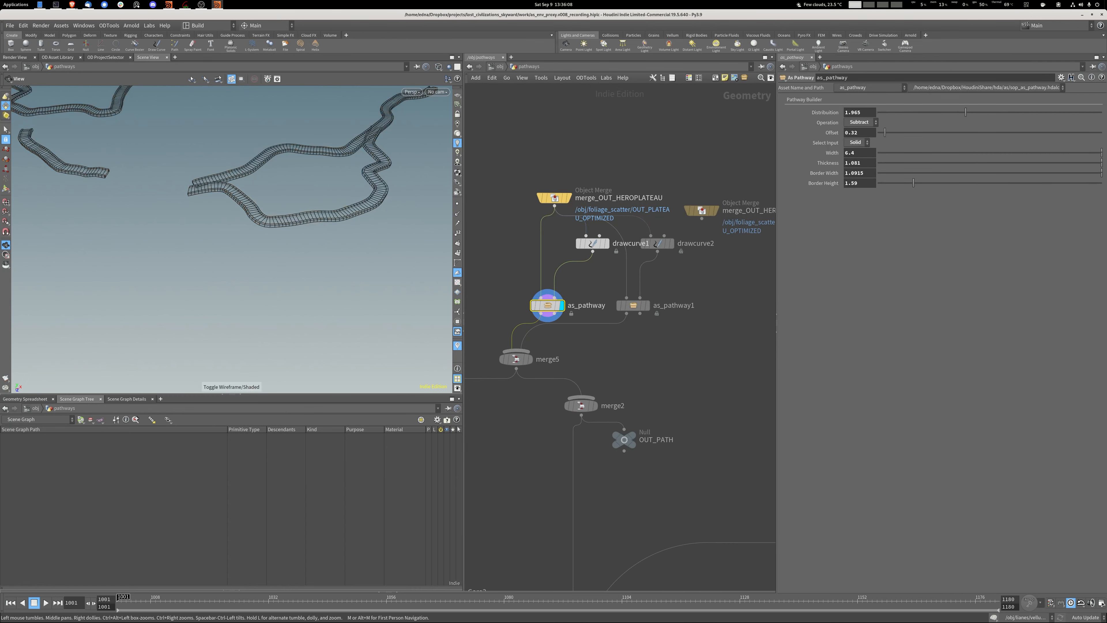
middle_click_drag(344, 221, 346, 244)
scroll(347, 244, "up", 2)
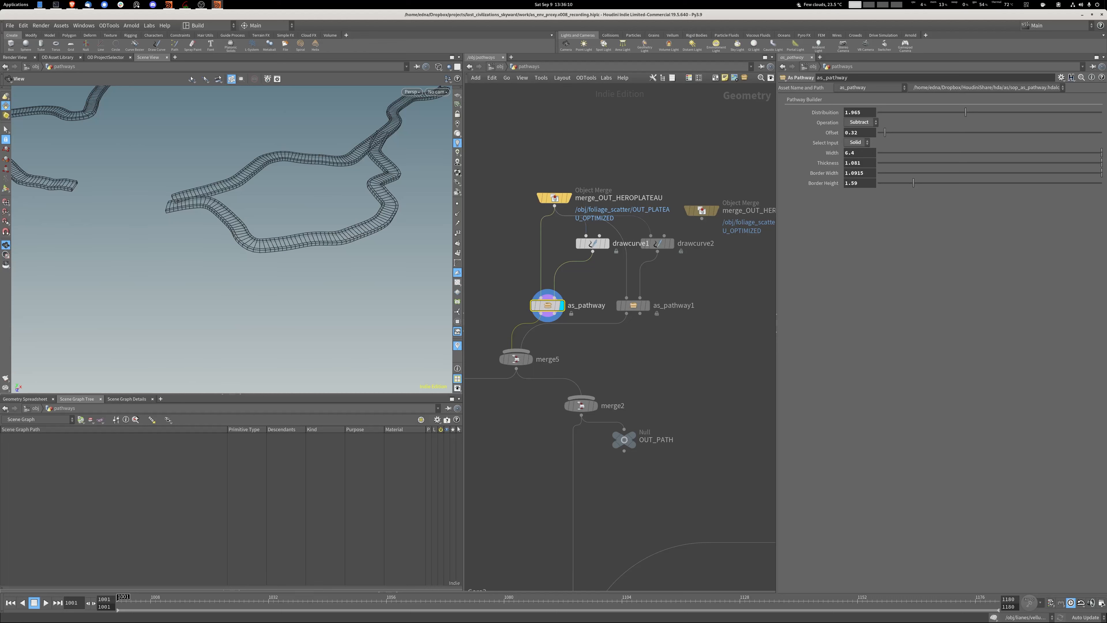
Switch as_pathway's Select Input to Tracks, inspect the slatted paths shaded, and restore the option to Solid.
left_click(858, 143)
left_click(857, 152)
key("w")
scroll(309, 244, "up", 5)
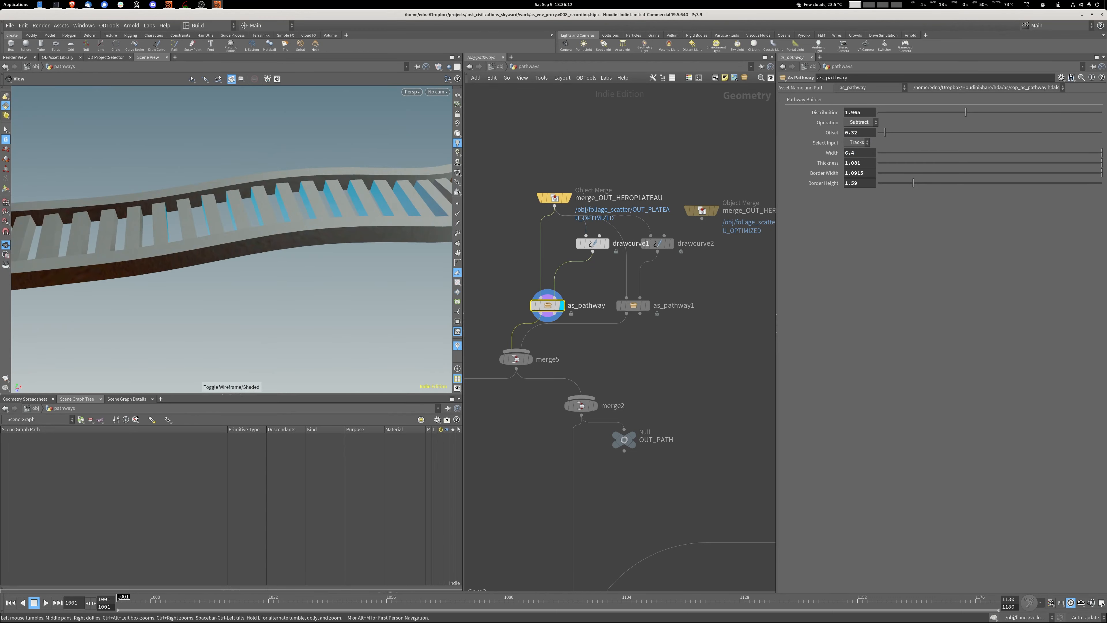
scroll(287, 240, "down", 6)
left_click_drag(279, 238, 340, 245)
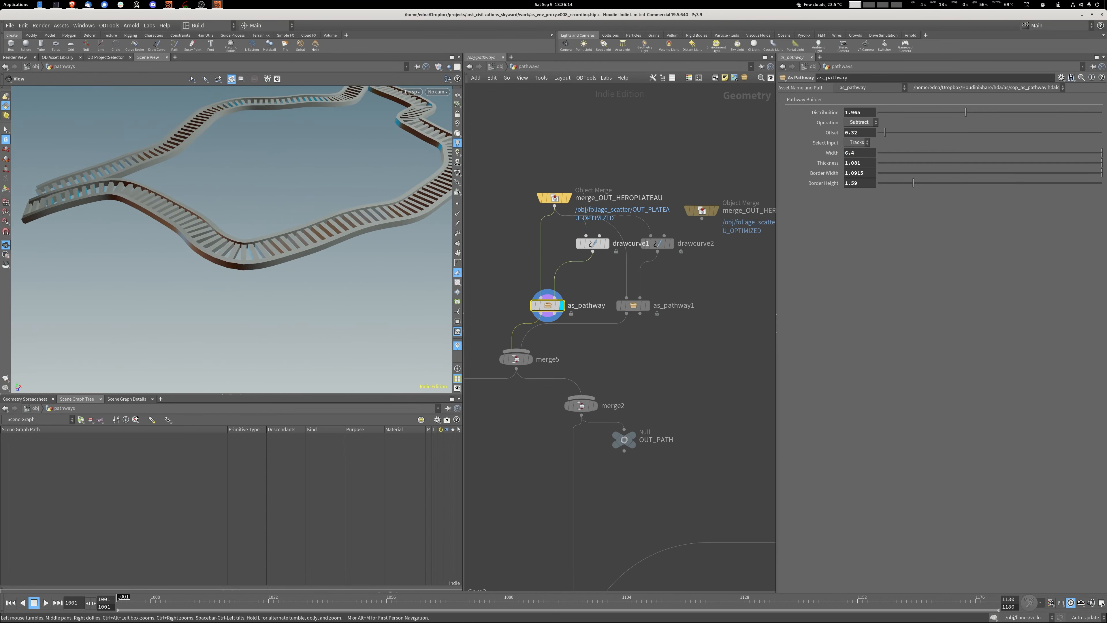
left_click(858, 143)
left_click(856, 143)
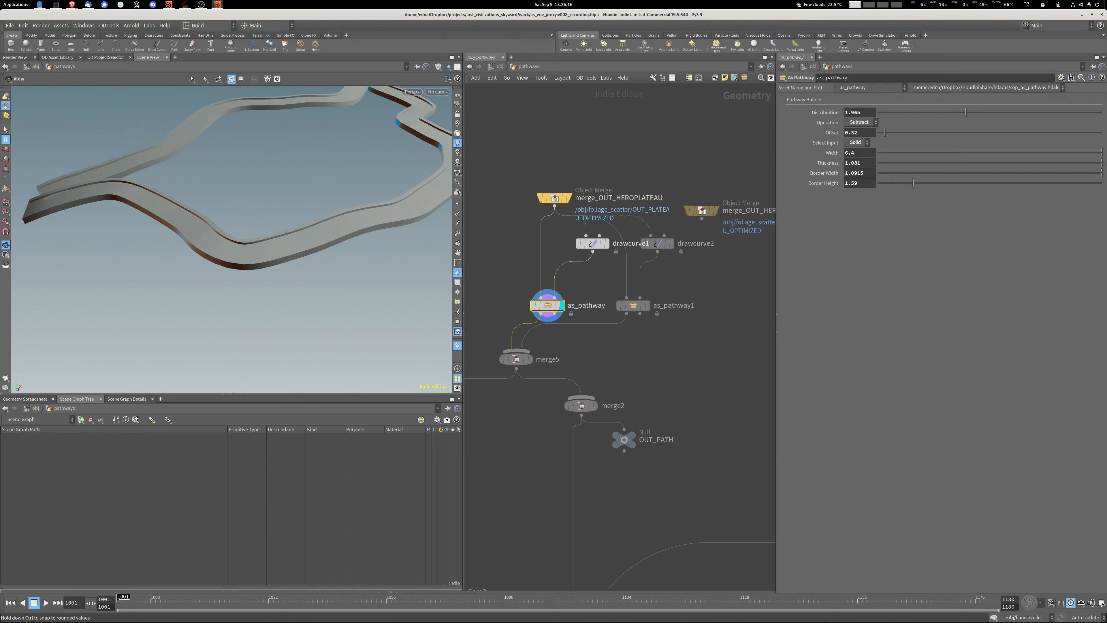
Try a different pathway Width, undo the change, and display the paths as wireframe over shaded.
mouse_move(860, 153)
middle_mouse_down()
mouse_move(908, 153)
mouse_move(876, 165)
mouse_move(896, 165)
middle_mouse_up()
key("ctrl+z")
key("ctrl+z")
key("shift+w")
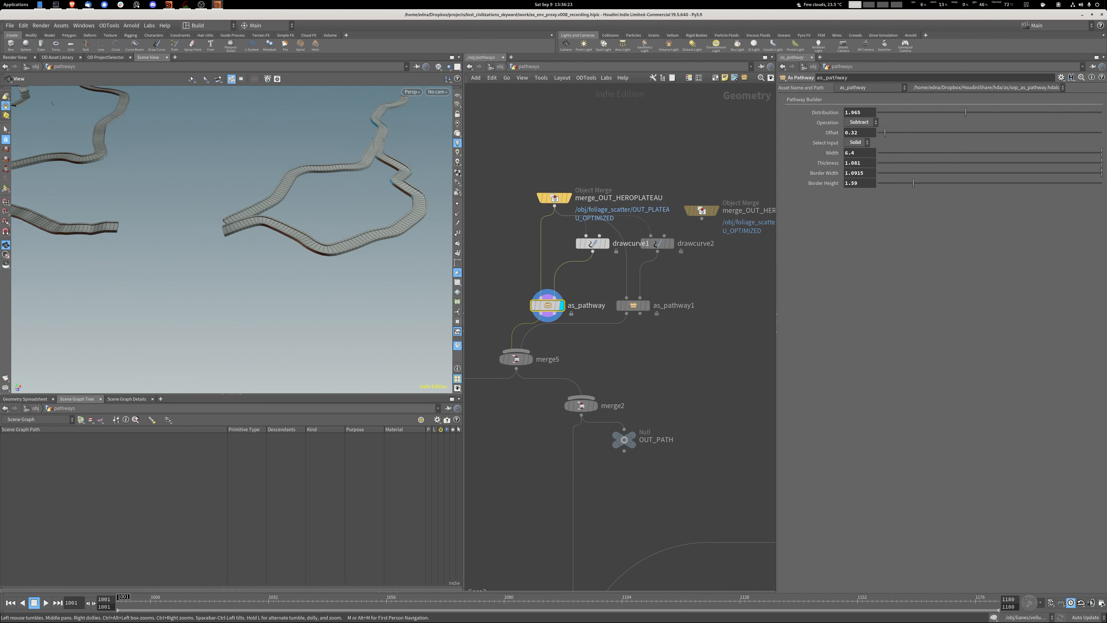
Follow the branch below merge5 and display its ivy stages from convertvdb2 through MC_IvyTaming_Core3 to material3.
middle_click_drag(537, 340, 619, 240)
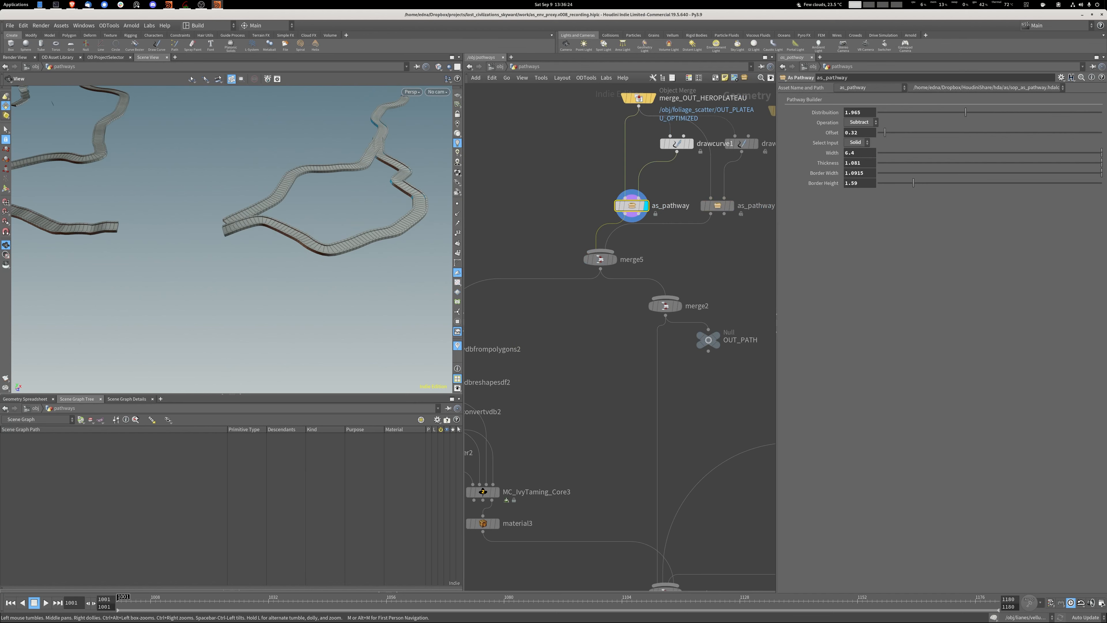
middle_click_drag(589, 439, 680, 355)
scroll(680, 355, "up", 1)
middle_click_drag(567, 412, 488, 418)
middle_click_drag(487, 334, 604, 286)
mouse_move(575, 287)
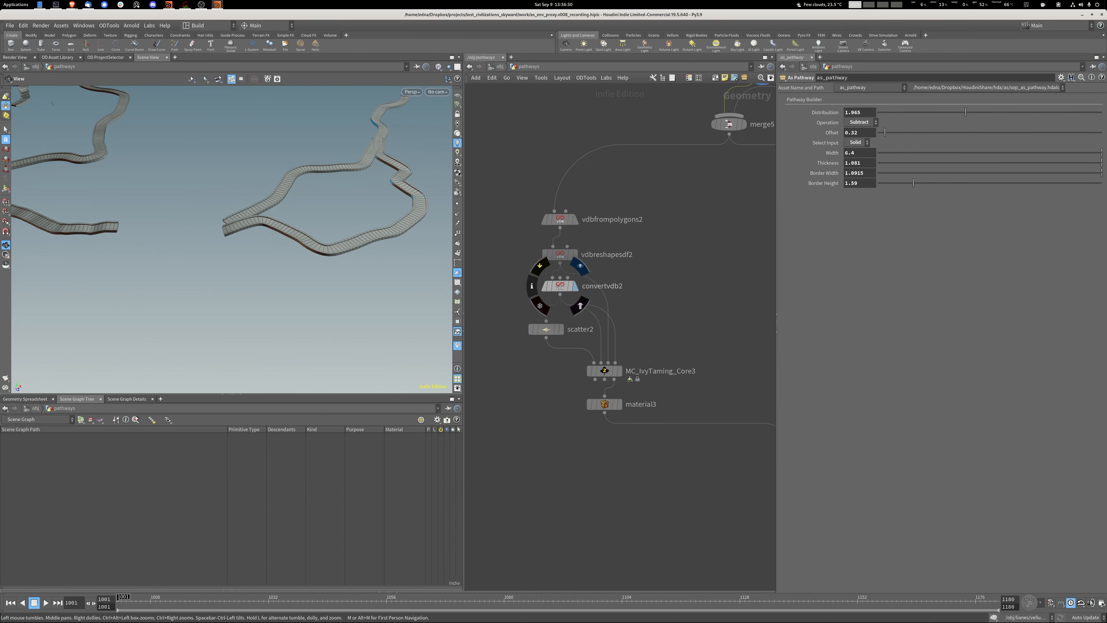
left_click(580, 266)
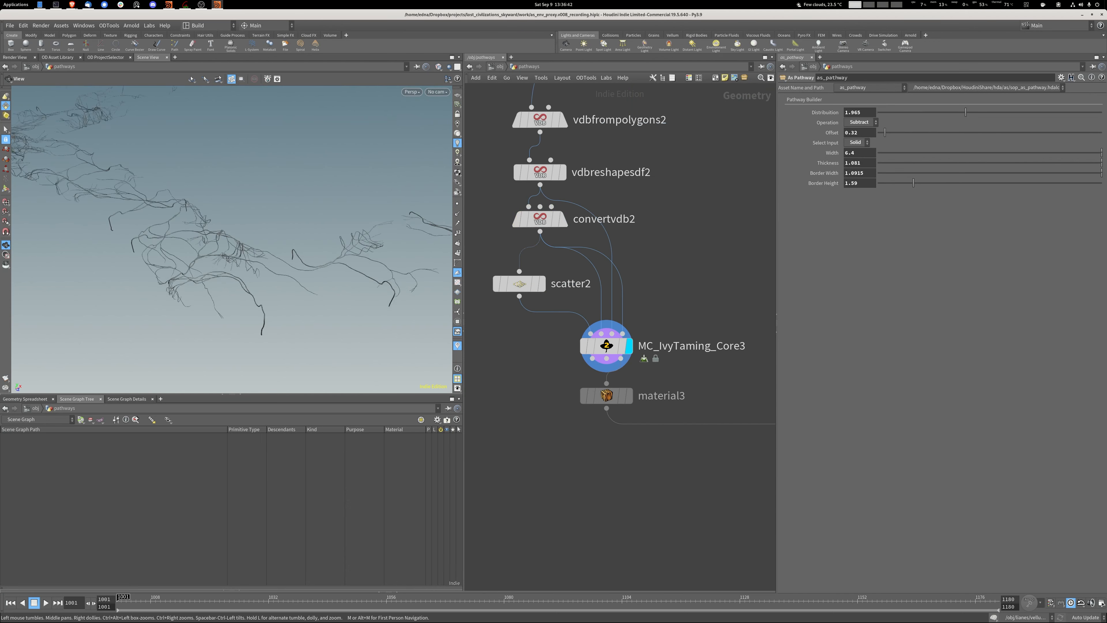
mouse_move(607, 395)
left_click(636, 432)
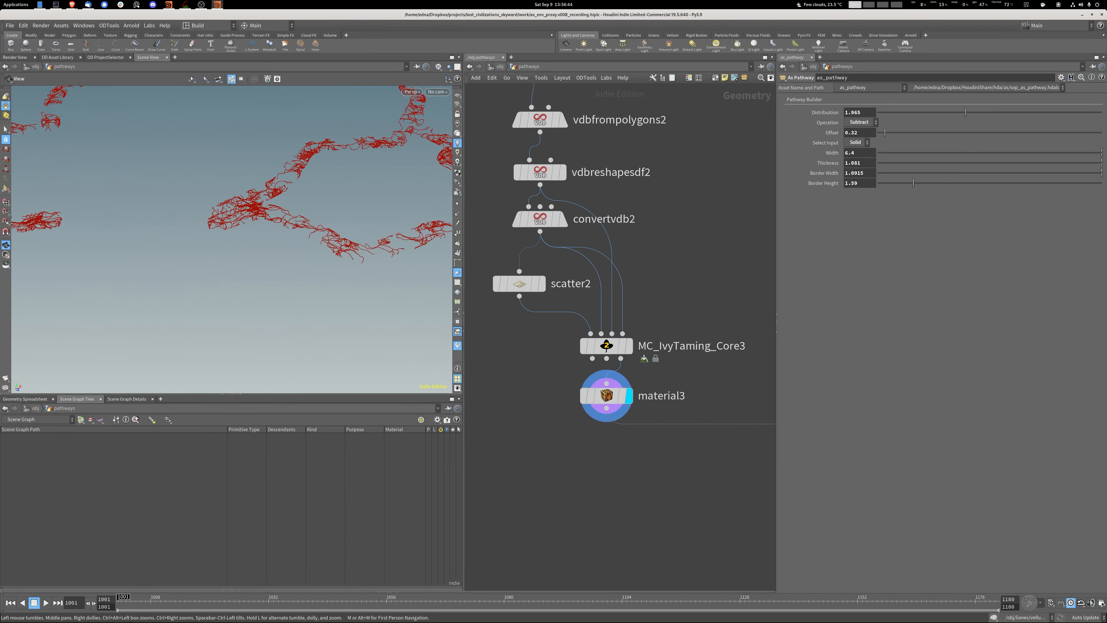
scroll(340, 301, "down", 5)
Display the as_bridge2 node feeding merge3, frame the bridge, and show its Bridge Builder parameters.
middle_click_drag(740, 305, 475, 393)
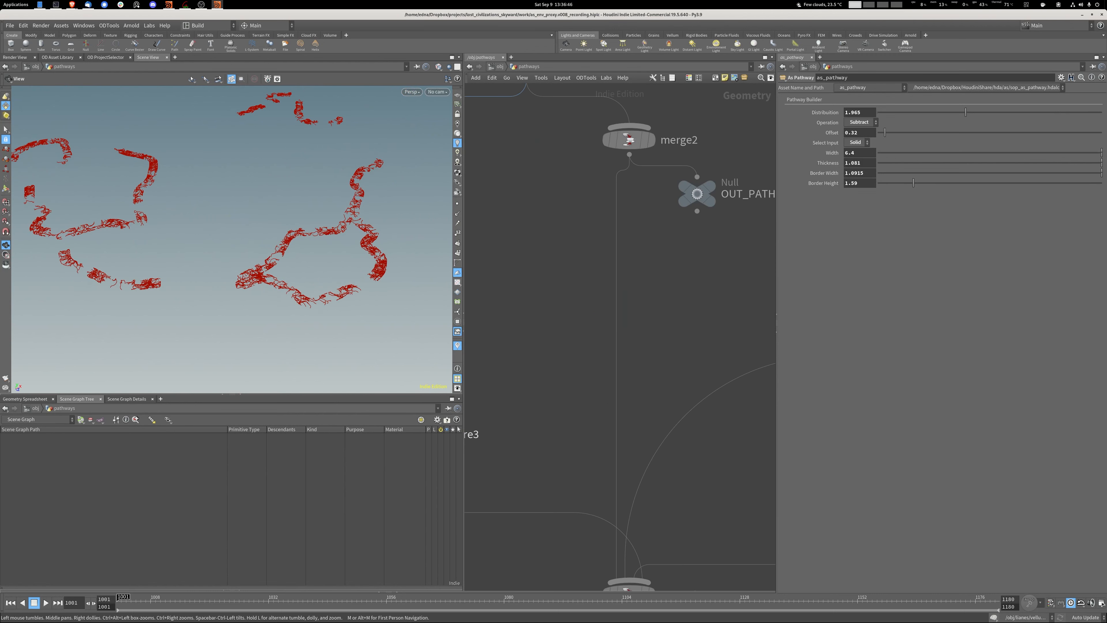
middle_click_drag(654, 253, 538, 422)
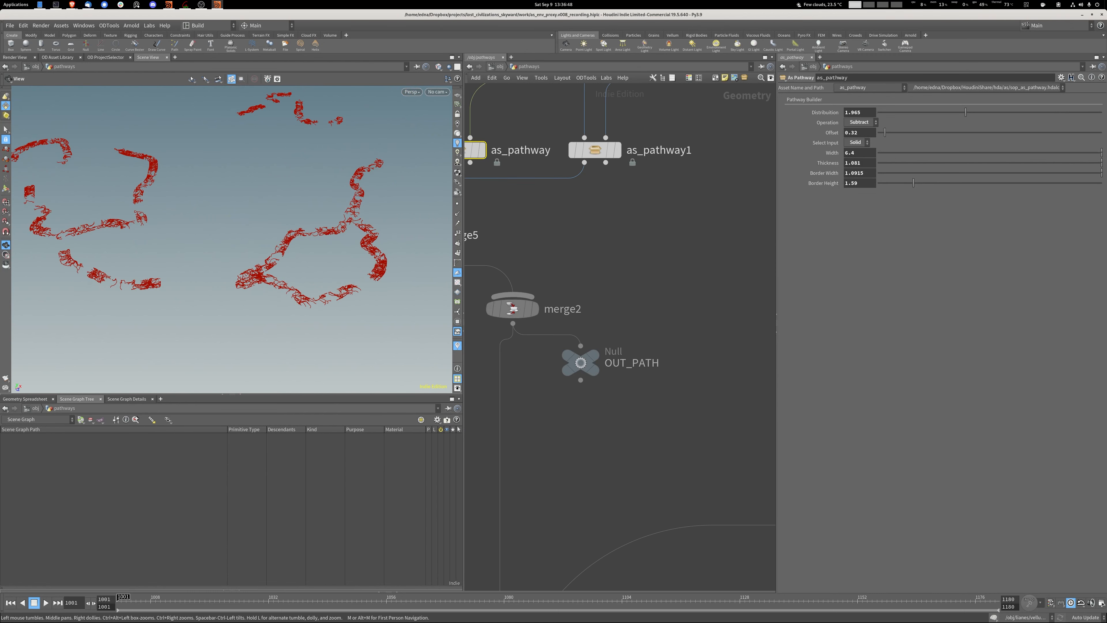
scroll(552, 262, "down", 5)
middle_click_drag(697, 336, 558, 225)
left_click(572, 207)
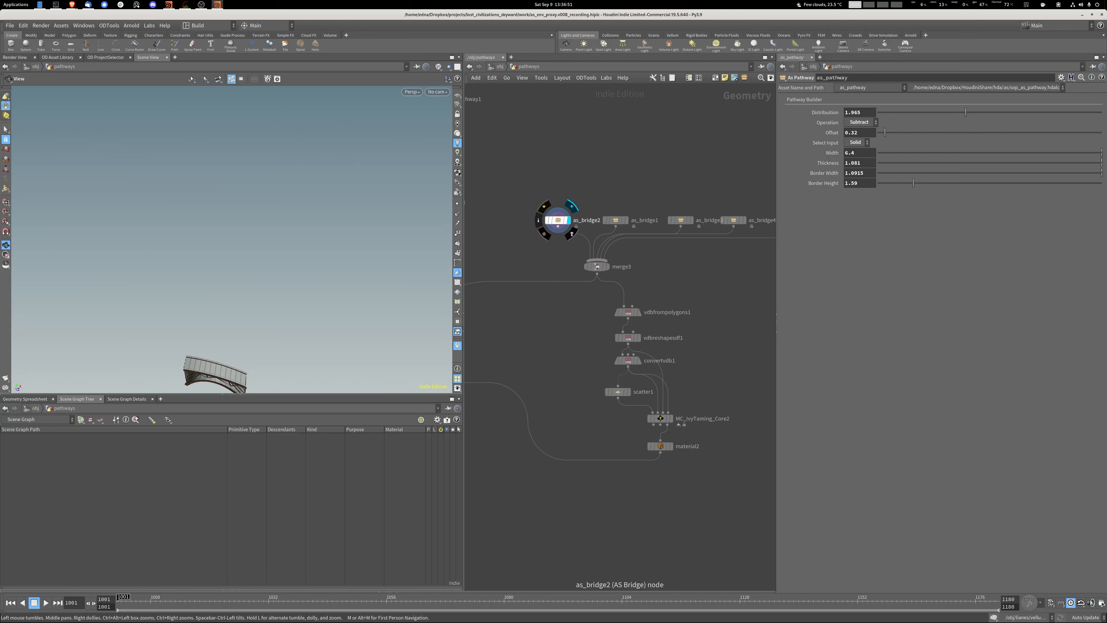
left_click(558, 220)
key("f")
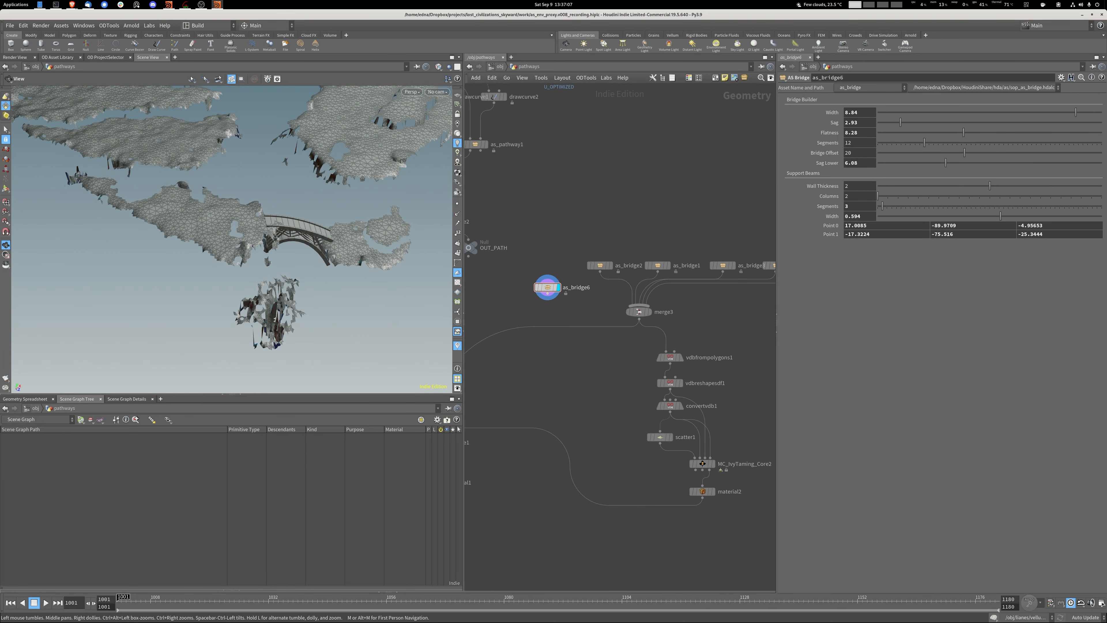
Duplicate as_bridge2 and move the copy's two end points onto other plateaus, about (86, -52, -180) and (13, -55, -105).
key("Return")
mouse_move(261, 244)
left_mouse_down("alt")
mouse_move(266, 166)
mouse_move(270, 249)
mouse_move(254, 240)
left_mouse_up("alt")
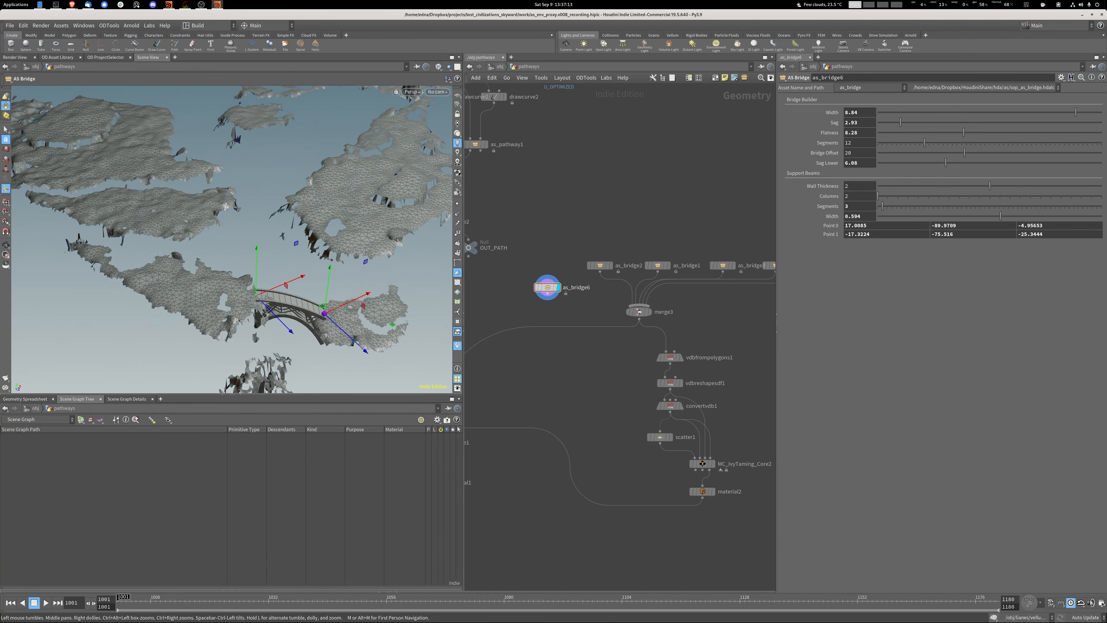
left_click_drag(321, 306, 267, 225)
key("Return")
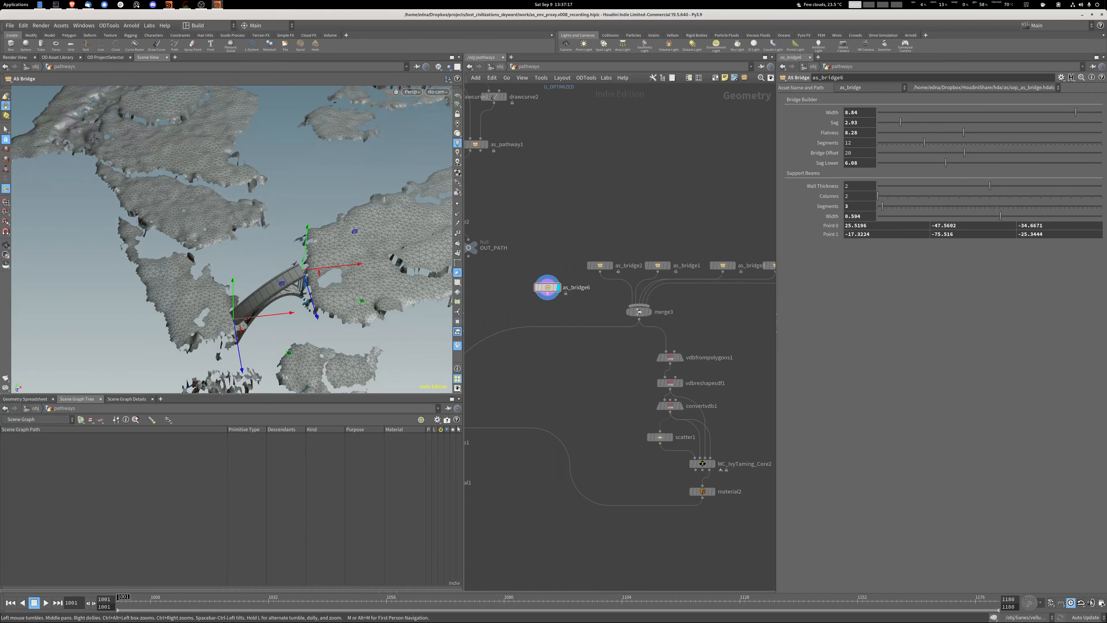
left_click_drag(304, 269, 335, 135)
left_click_drag(335, 134, 273, 120, "alt")
left_click_drag(222, 285, 270, 192)
right_click_drag(270, 192, 305, 218, "alt")
left_click_drag(305, 218, 279, 231, "alt")
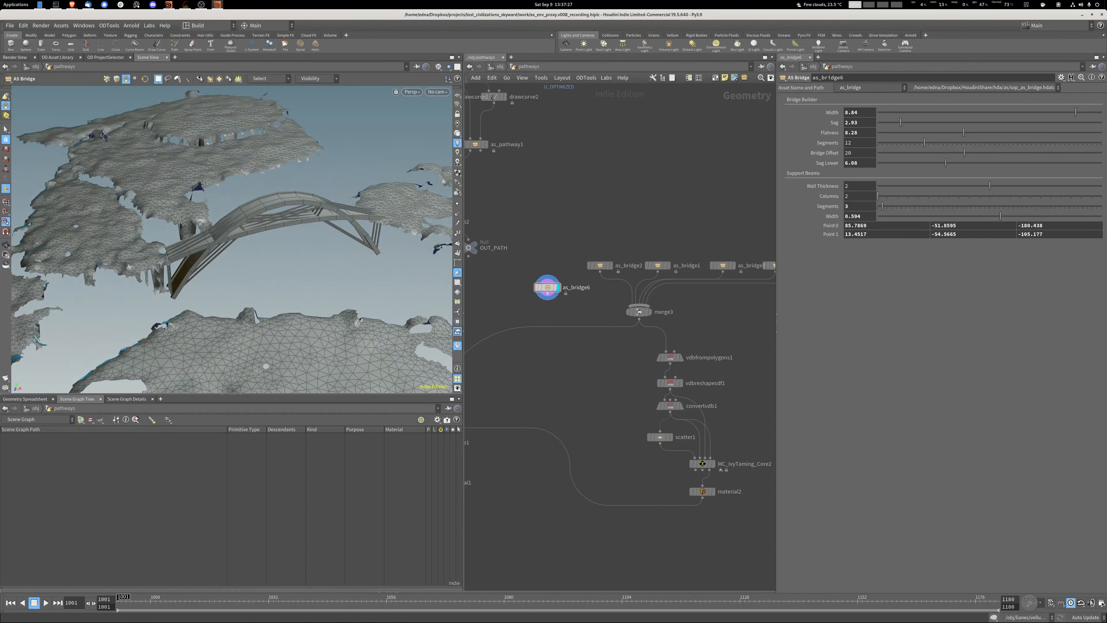
Reshape the duplicated bridge with Sag 5.03, Sag Lower 5.18, Segments 17, Bridge Offset 24.14, Wall Thickness 2.09, and support Segments 11, Width 0.957.
mouse_move(865, 123)
middle_mouse_down()
mouse_move(885, 123)
mouse_move(870, 123)
middle_mouse_up()
middle_click(860, 198)
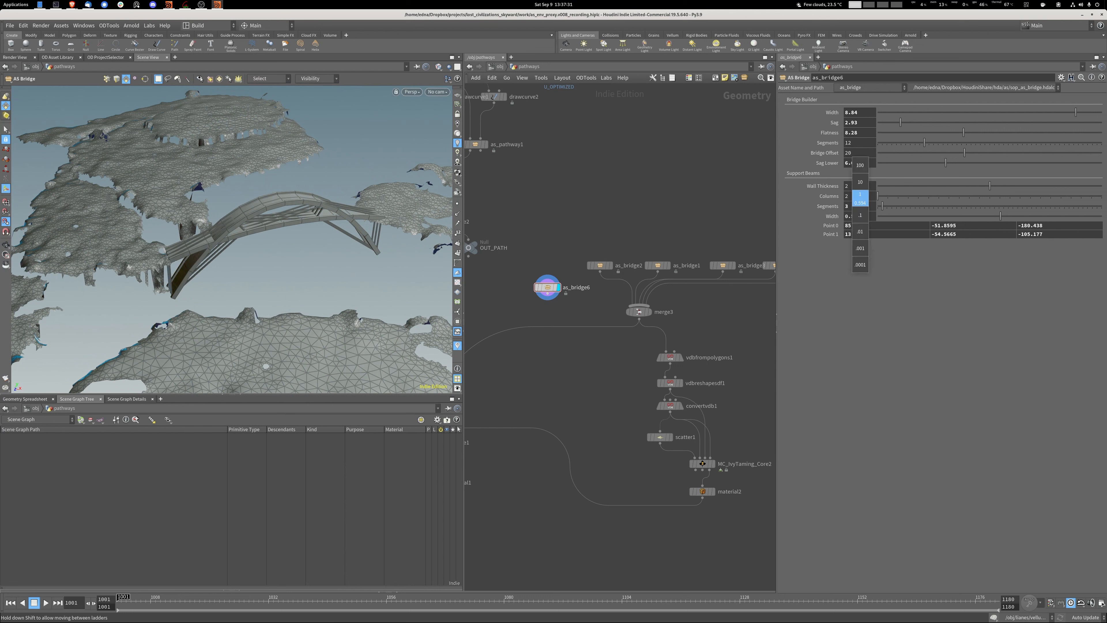
mouse_move(866, 165)
middle_mouse_down()
mouse_move(883, 164)
mouse_move(850, 164)
middle_mouse_up()
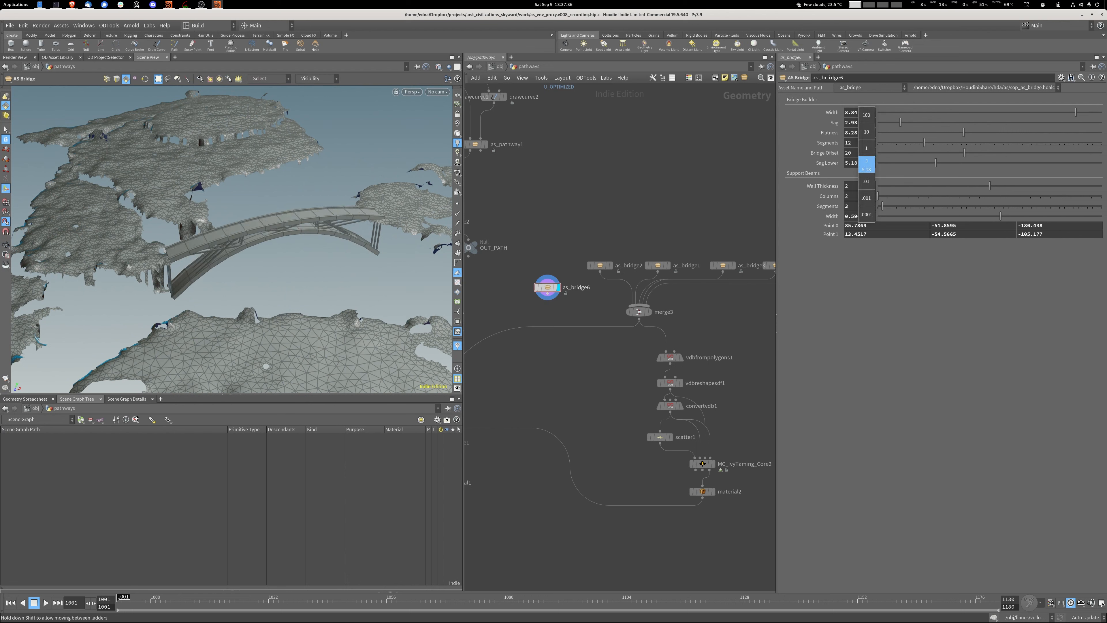
mouse_move(860, 122)
middle_mouse_down()
mouse_move(882, 123)
mouse_move(866, 122)
middle_mouse_up()
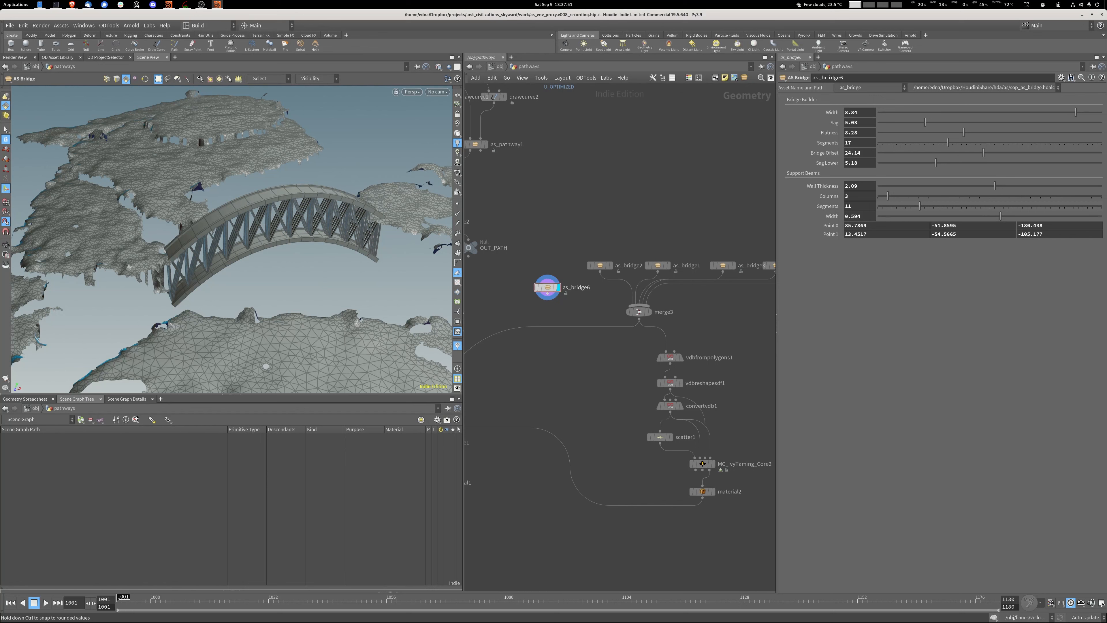
left_click_drag(1001, 216, 1054, 216)
View the duplicated bridge through the rendercam/cam_bake/main camera and discard it, returning the display to get_pathways_v008.
left_click_drag(209, 244, 358, 280, "alt")
left_click(437, 92)
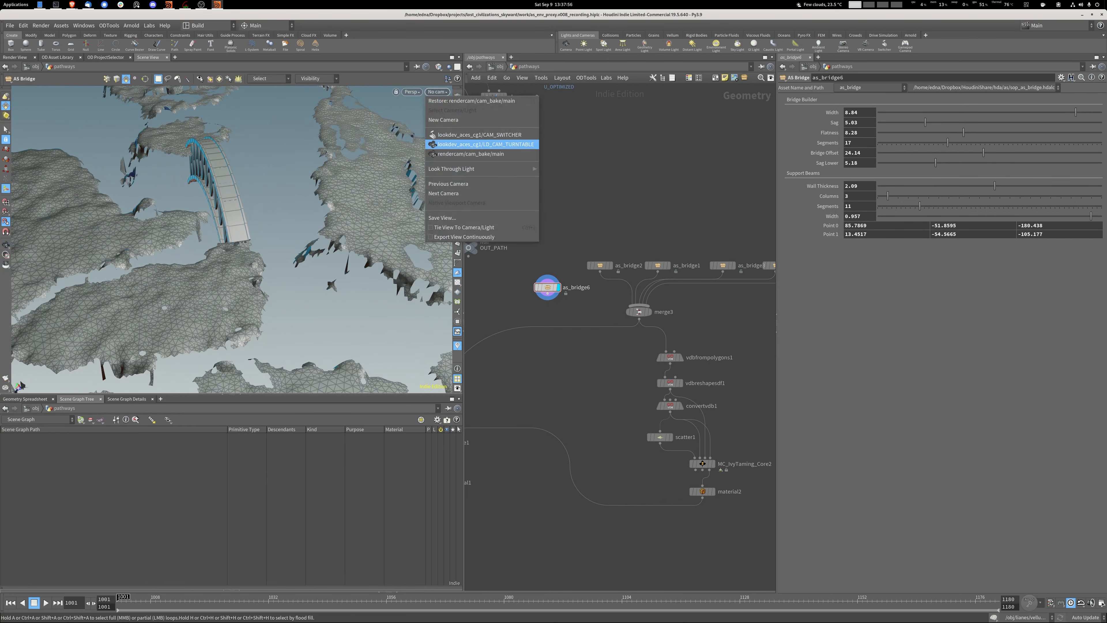
left_click(471, 154)
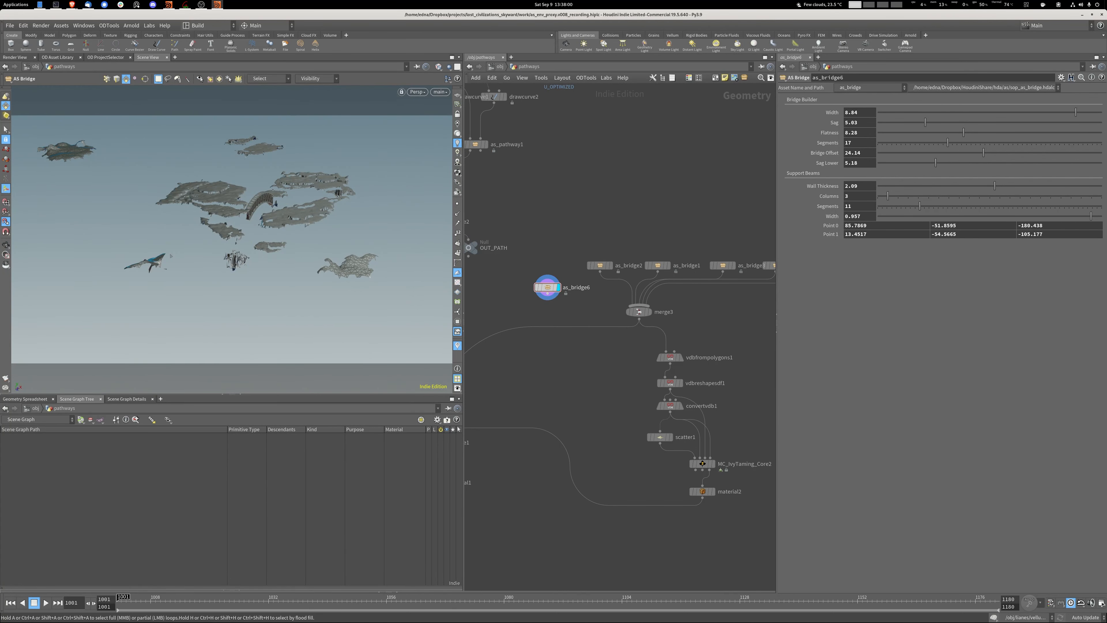
key("Escape")
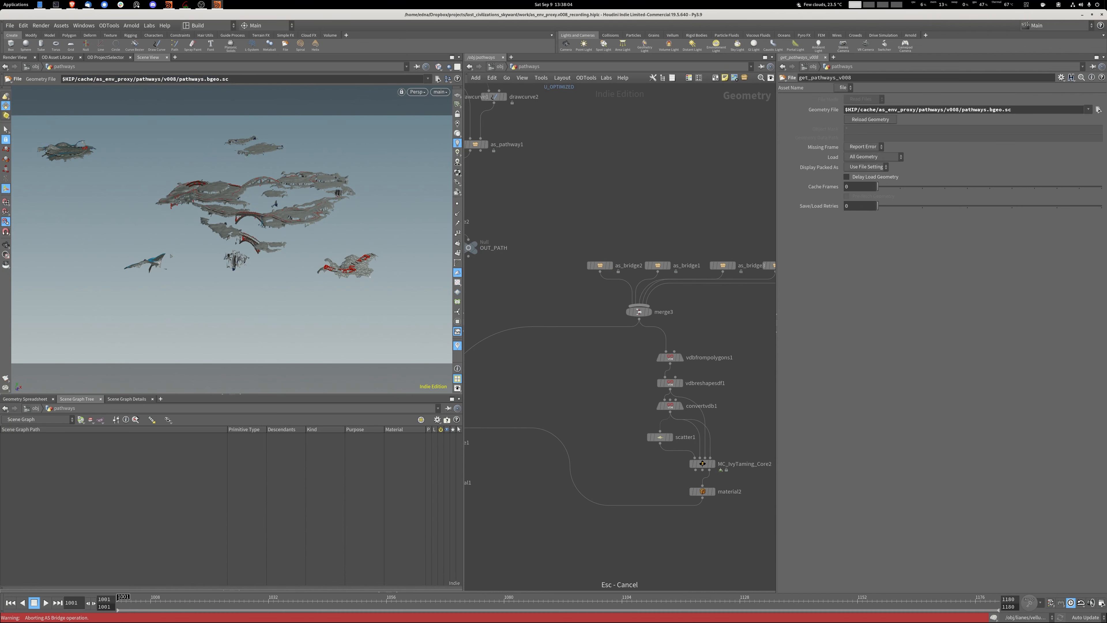
Look through the as_bridge2 node's internal network and leave it for the parent networks.
middle_click_drag(610, 283, 542, 280)
double_click(531, 263)
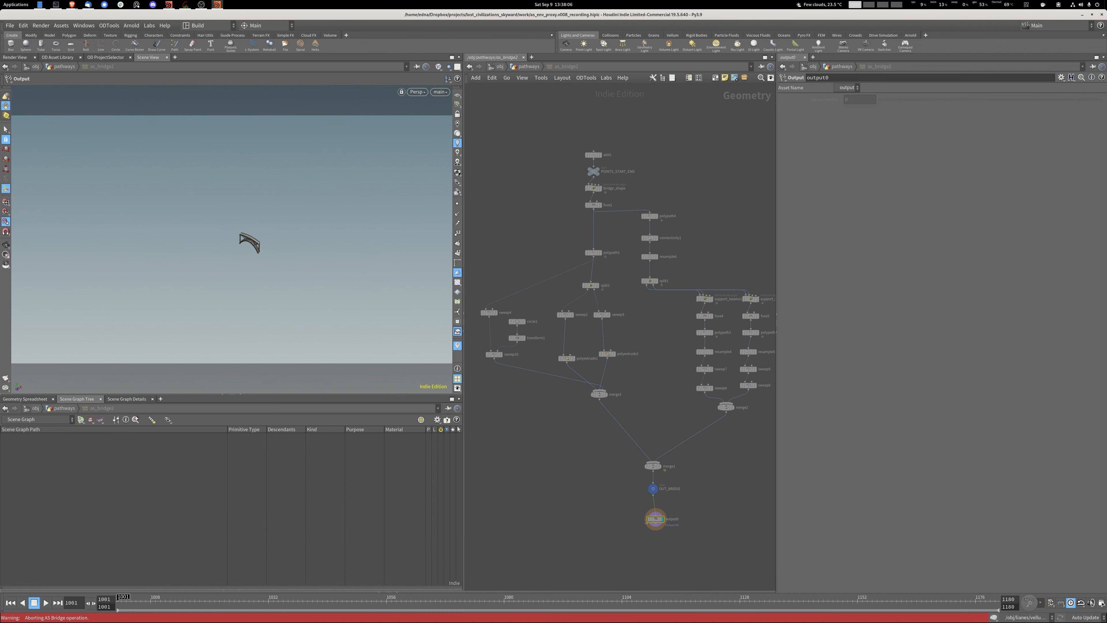
middle_click_drag(654, 349, 550, 293)
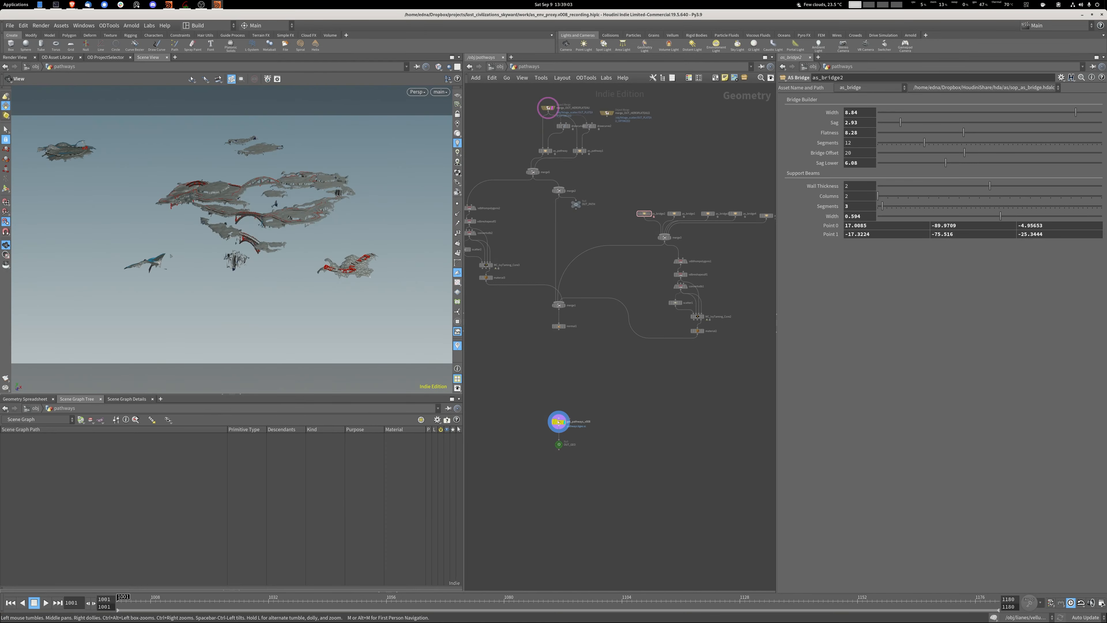
left_click(498, 67)
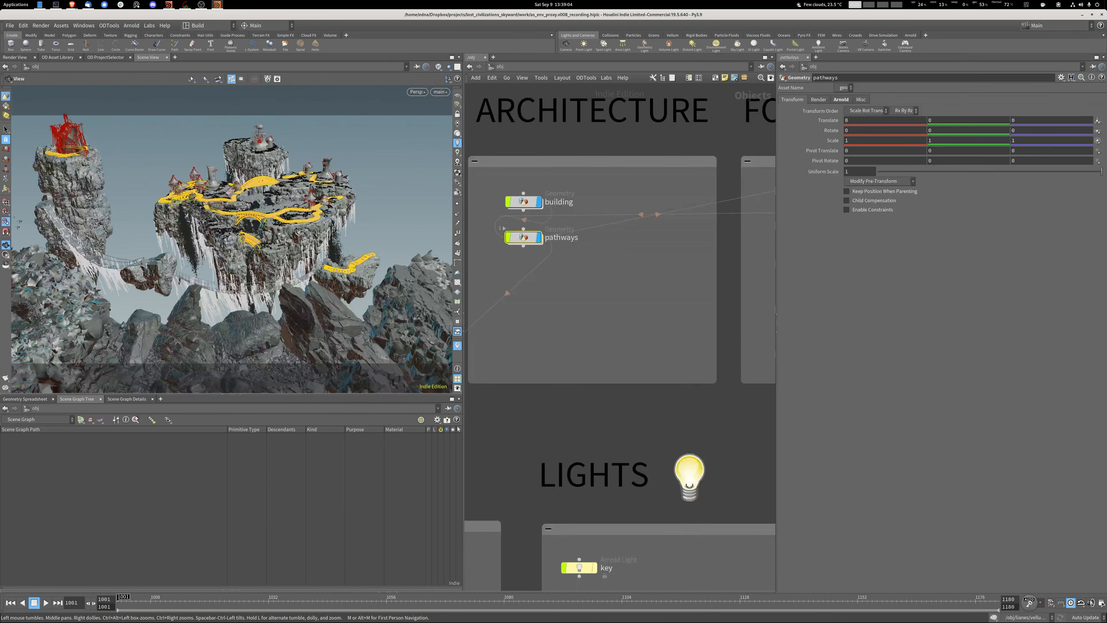
Open the lianes geometry network and survey its full node layout with OUT_LIANE_SIM displayed.
scroll(500, 298, "down", 5)
scroll(585, 299, "up", 1)
middle_click_drag(585, 300, 518, 317)
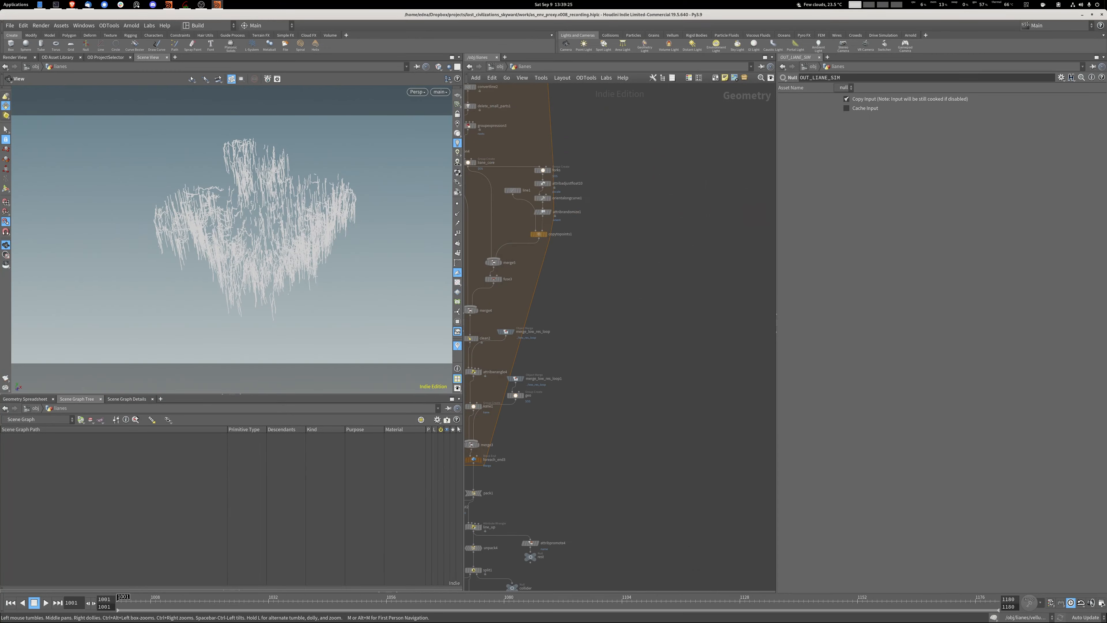
scroll(623, 517, "down", 8)
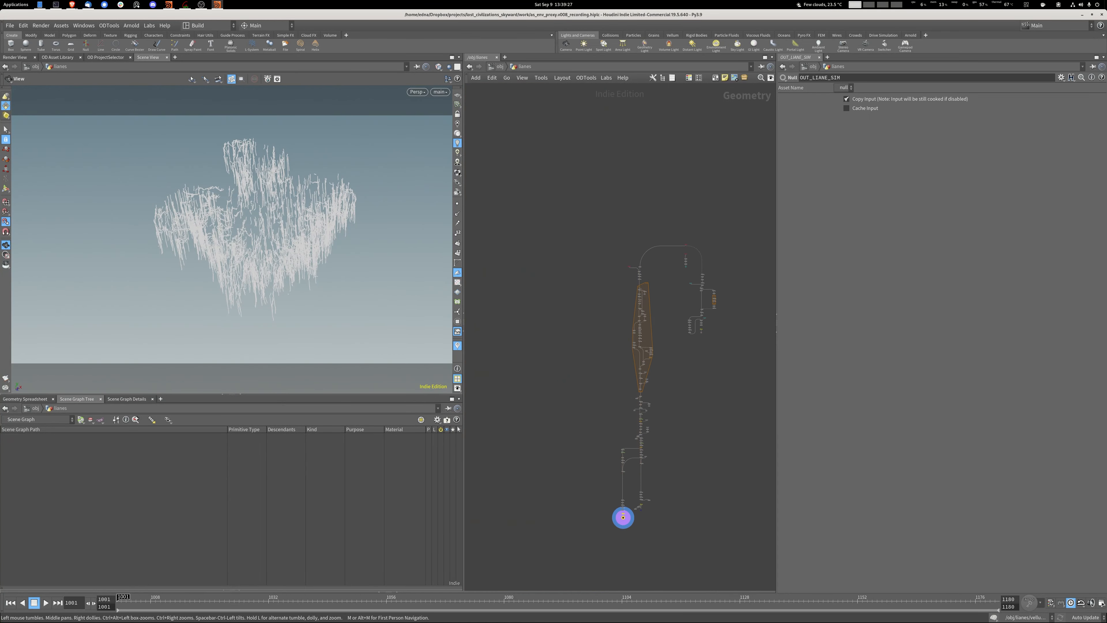
scroll(734, 278, "up", 4)
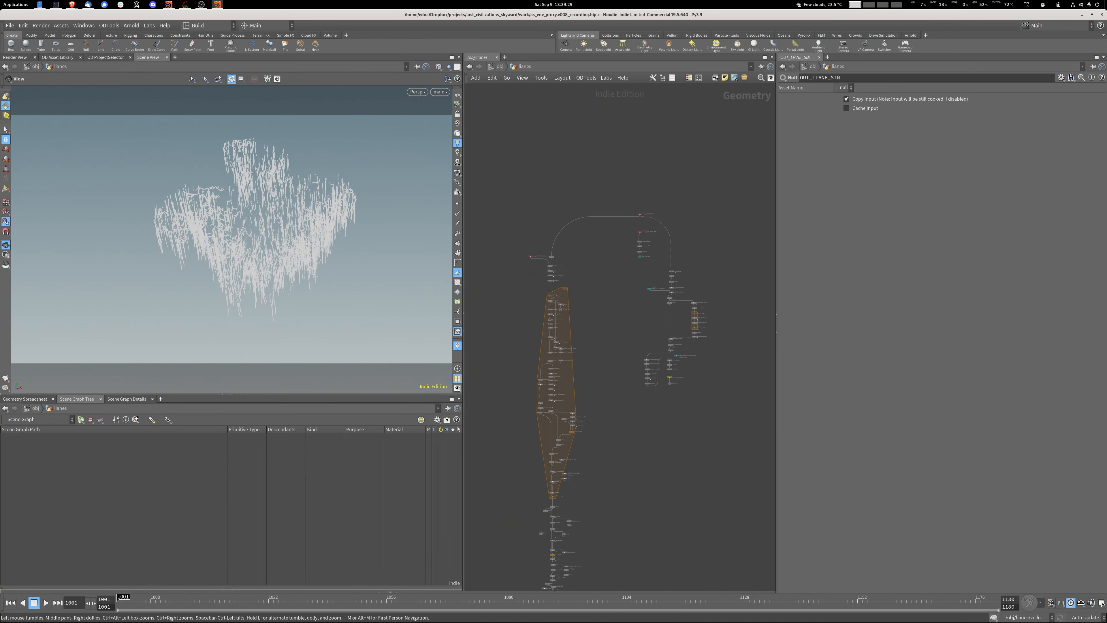
Display the assemble1 result, inspect the plateau geometry, and examine the for-each block below it.
scroll(552, 282, "up", 12)
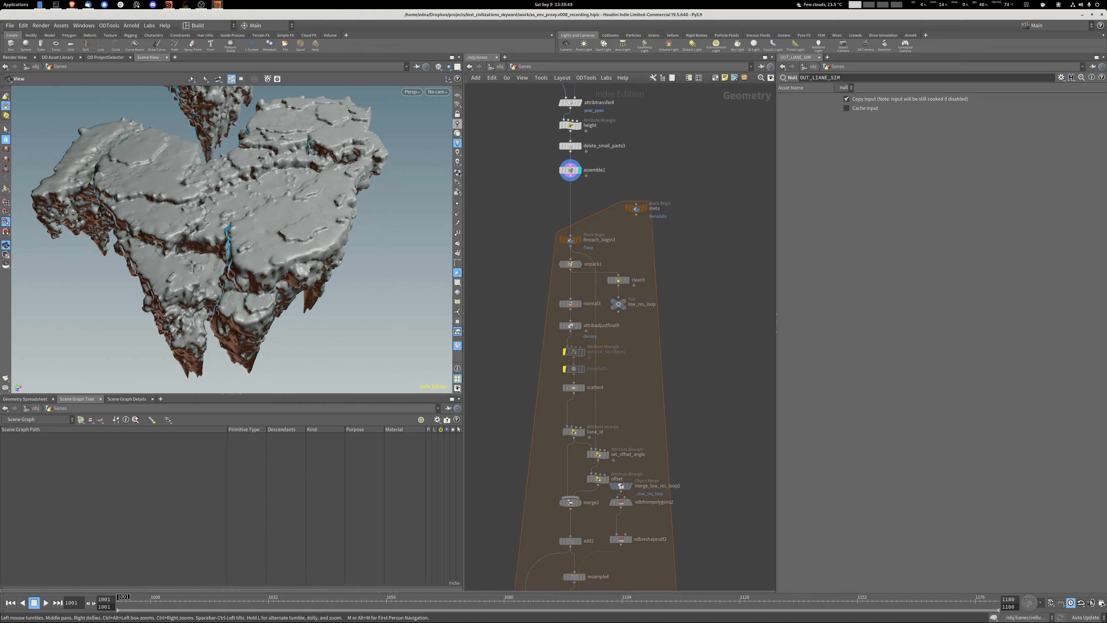
middle_click_drag(502, 391, 512, 231)
scroll(512, 231, "down", 3)
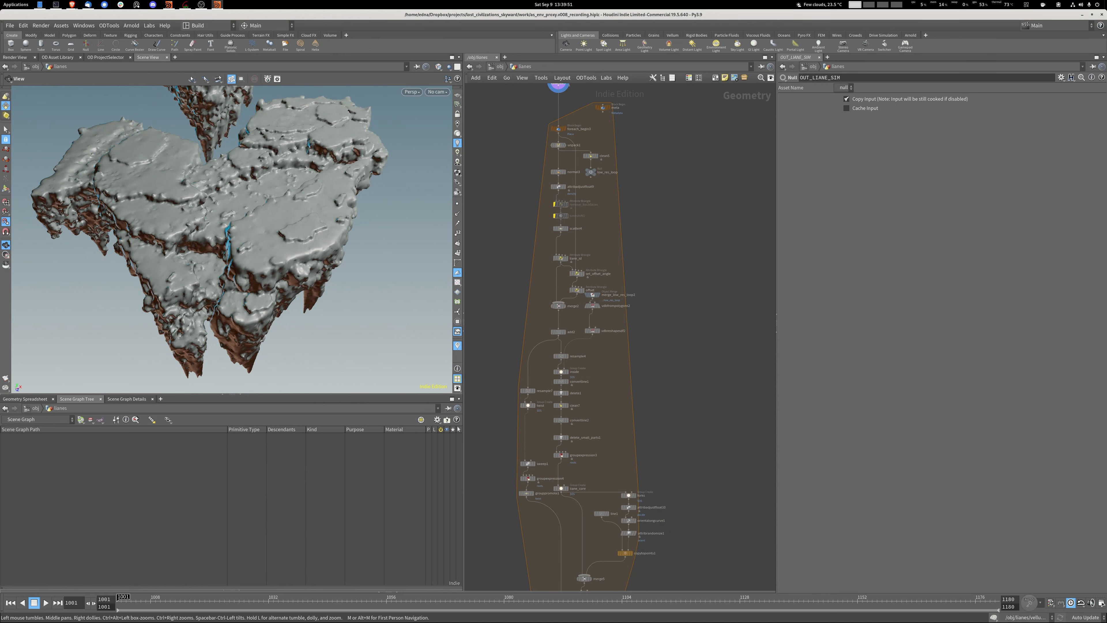
left_click_drag(262, 262, 301, 286)
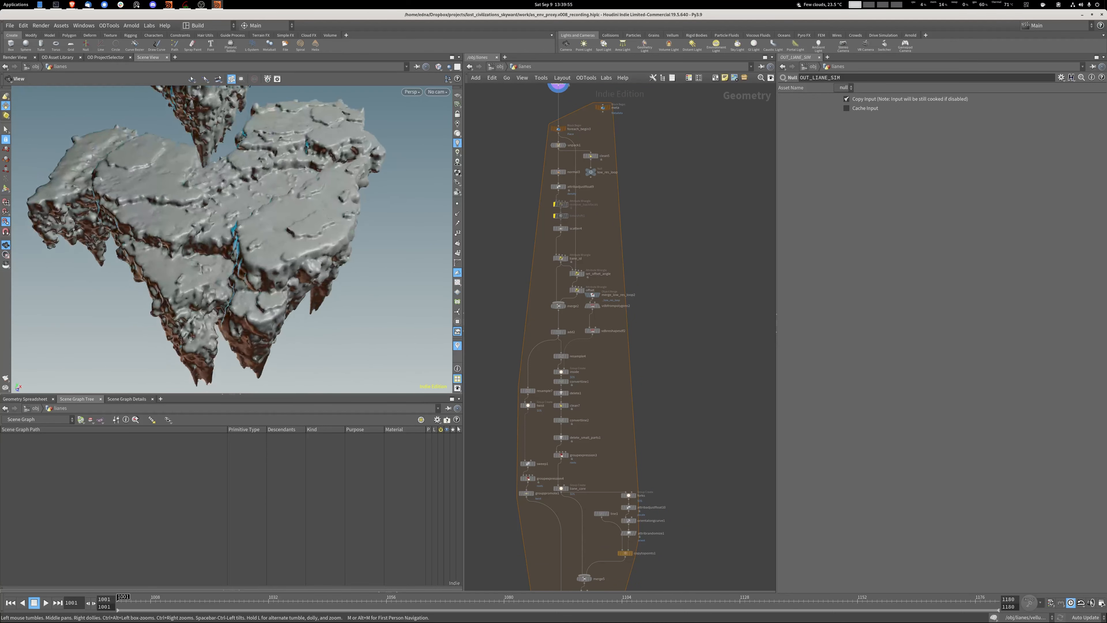
Enable Single Pass on the foreach_end3 block end.
middle_click_drag(580, 218, 594, 142)
middle_click_drag(562, 554, 539, 263)
scroll(536, 406, "up", 6)
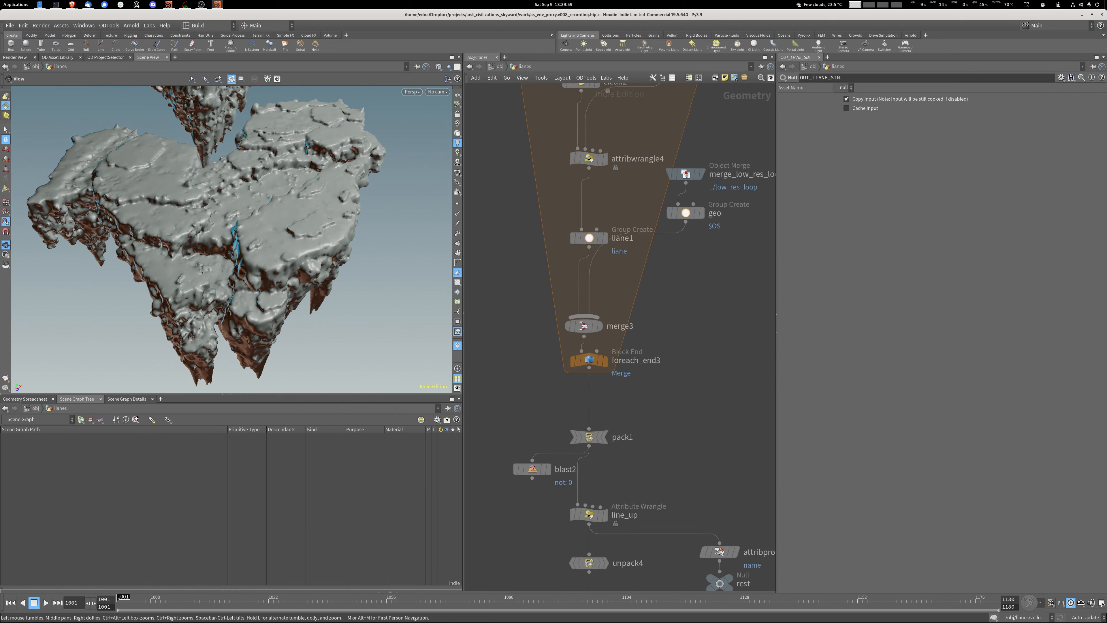
left_click(589, 360)
left_click(788, 178)
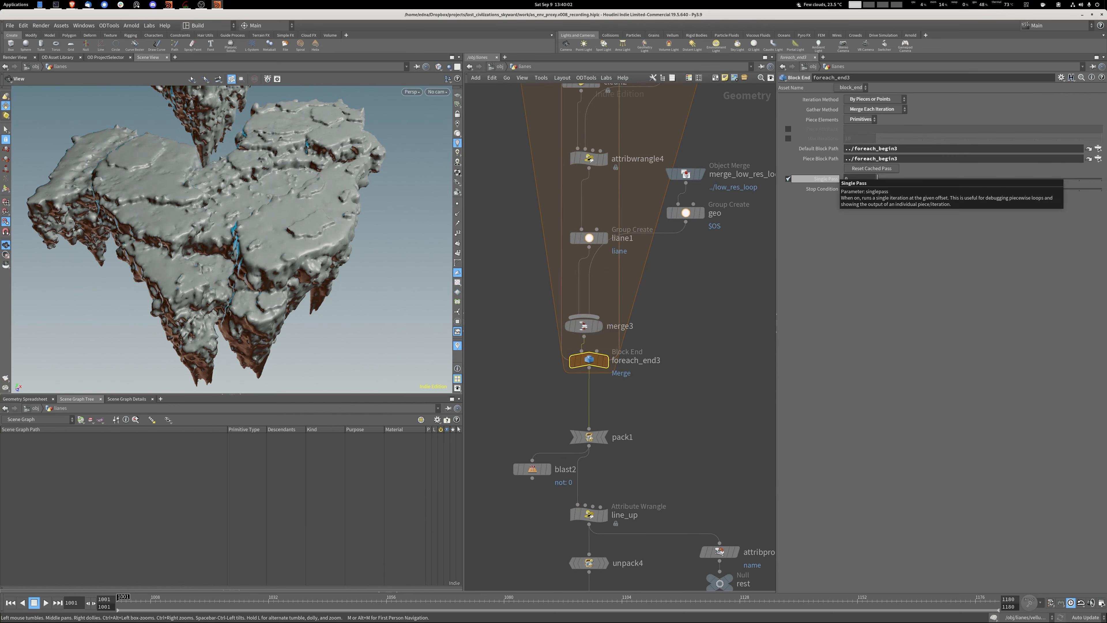
Display the unpack1 result at the start of the for-each block and check its node information.
scroll(627, 464, "down", 3)
scroll(623, 393, "down", 1)
middle_click_drag(619, 196, 594, 497)
middle_click_drag(576, 140, 551, 519)
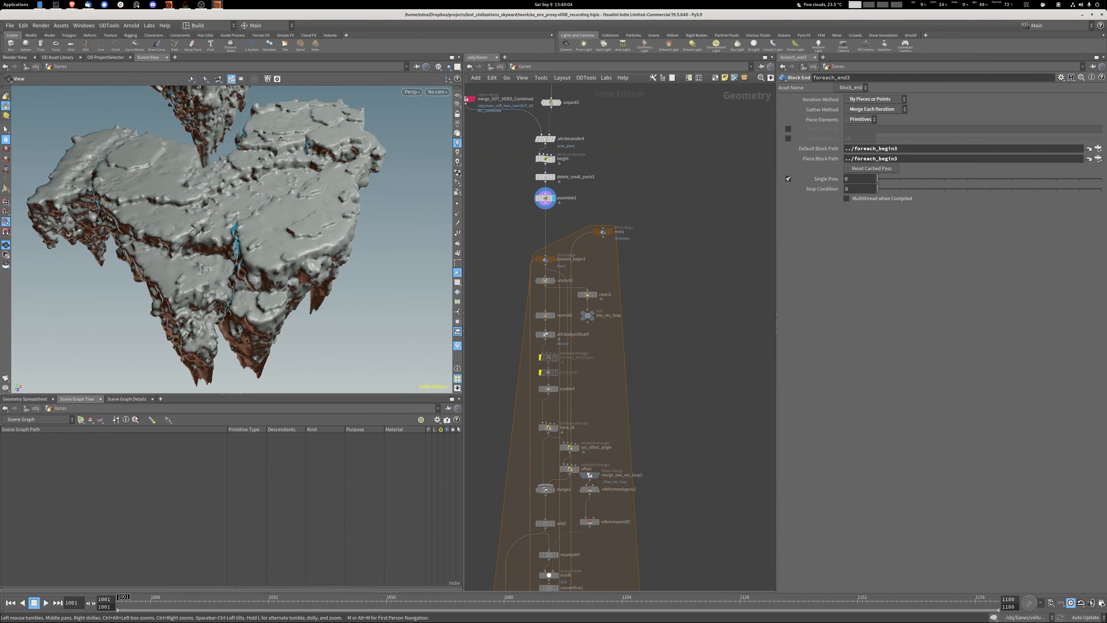
scroll(550, 260, "up", 3)
left_click(564, 293)
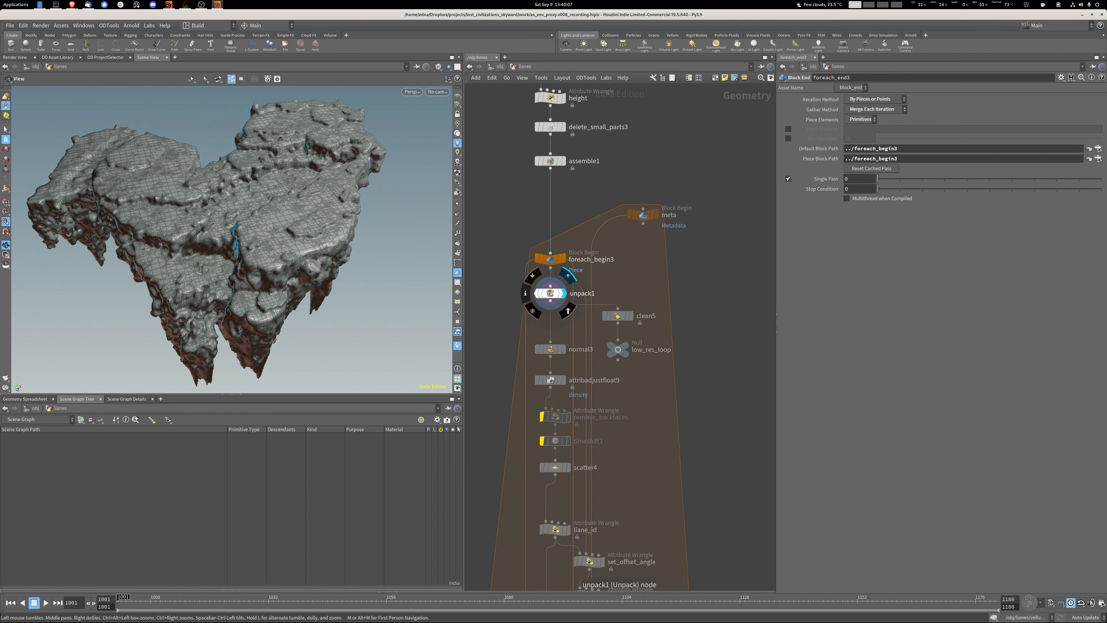
left_click(551, 294)
middle_click(551, 293)
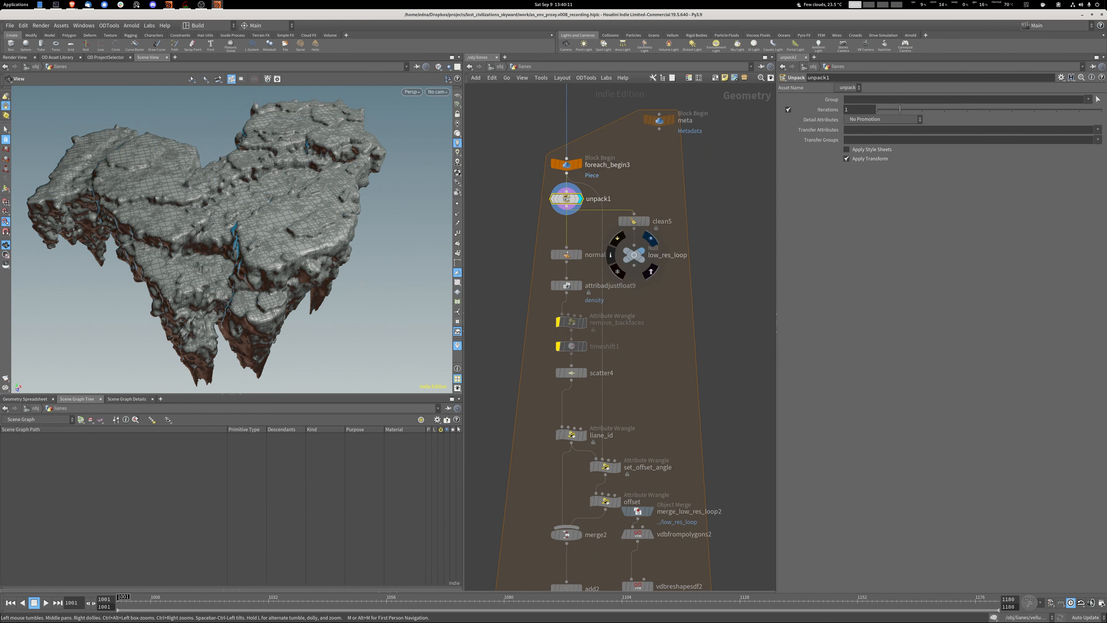
Display the low_res_loop null, then the normal3 node, to compare the geometry at each point.
left_click(650, 238)
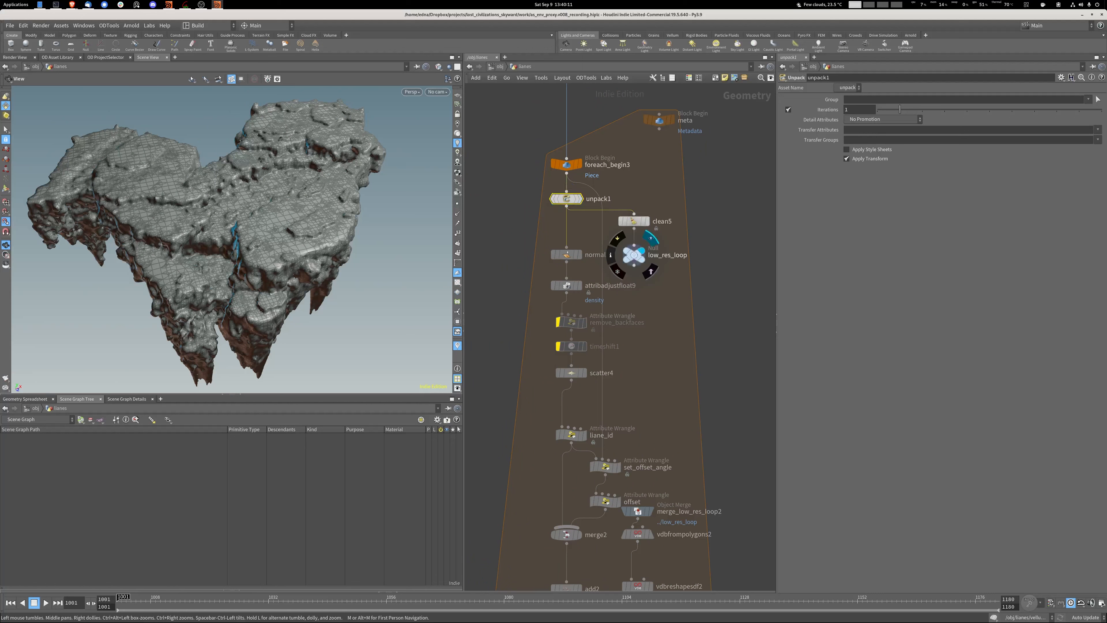
middle_click(635, 255)
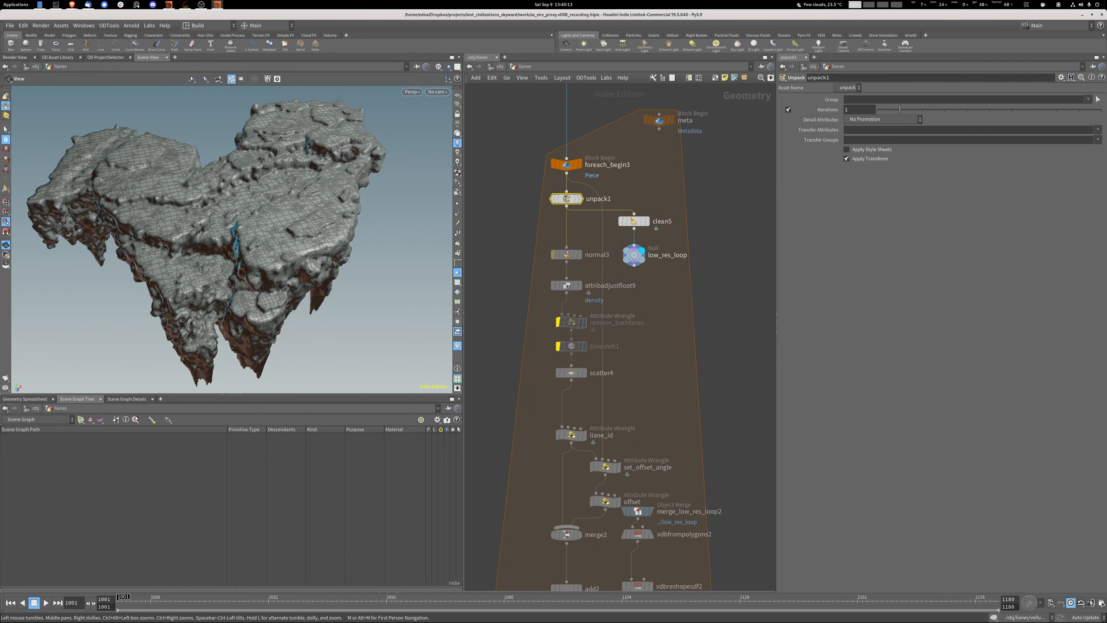
left_click(583, 238)
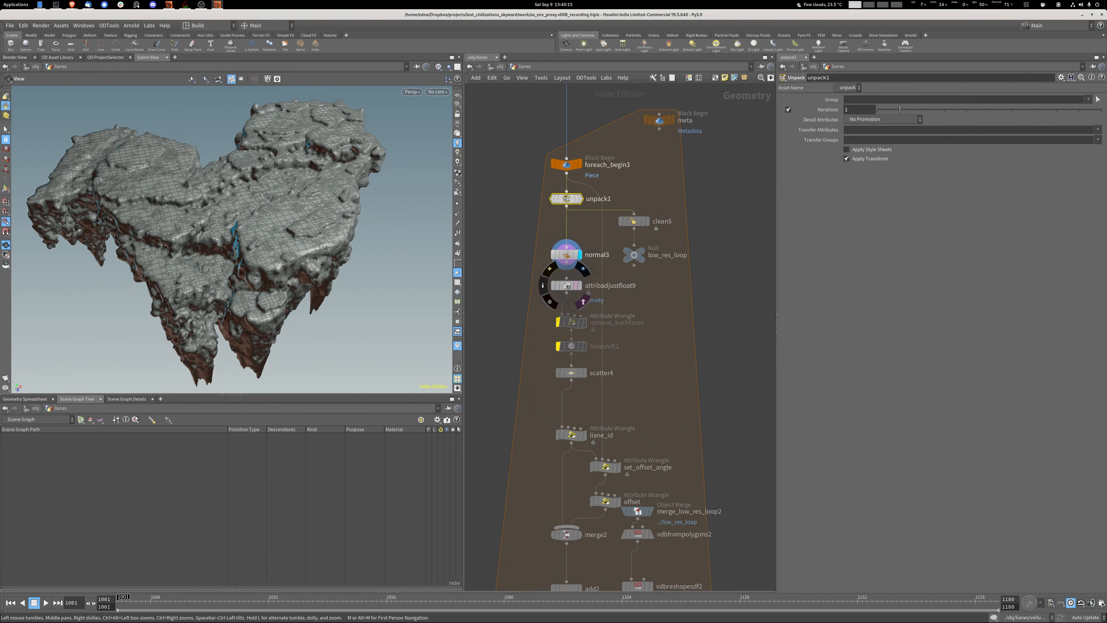
Display attribadjustfloat9 and visualize its density attribute in the viewport with flat shading.
left_click(579, 285)
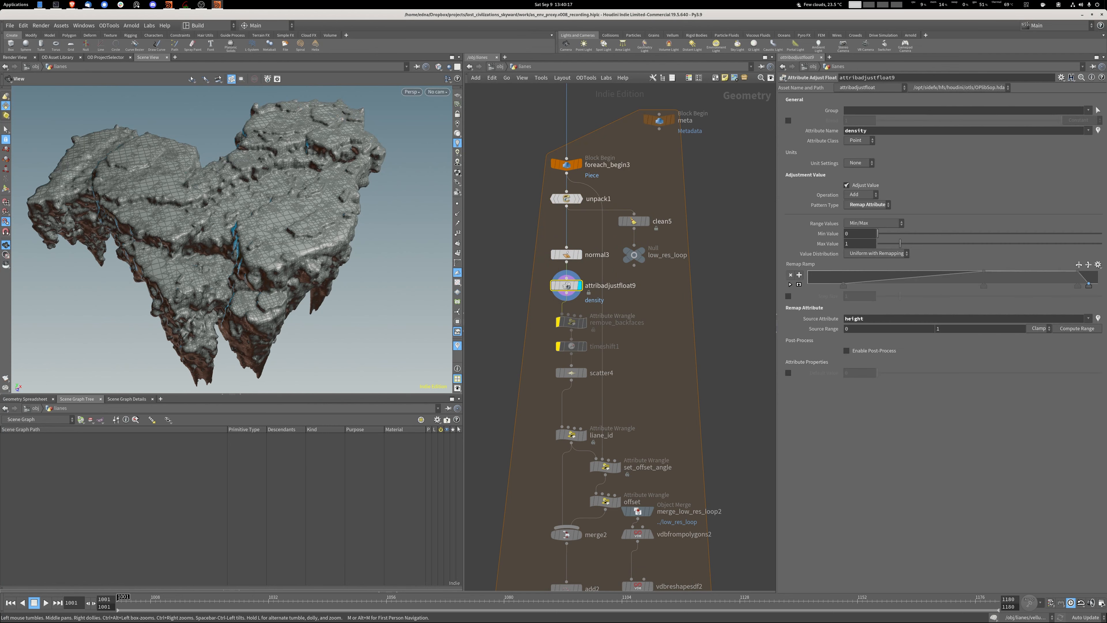
left_click(1098, 131)
left_click_drag(231, 262, 241, 183)
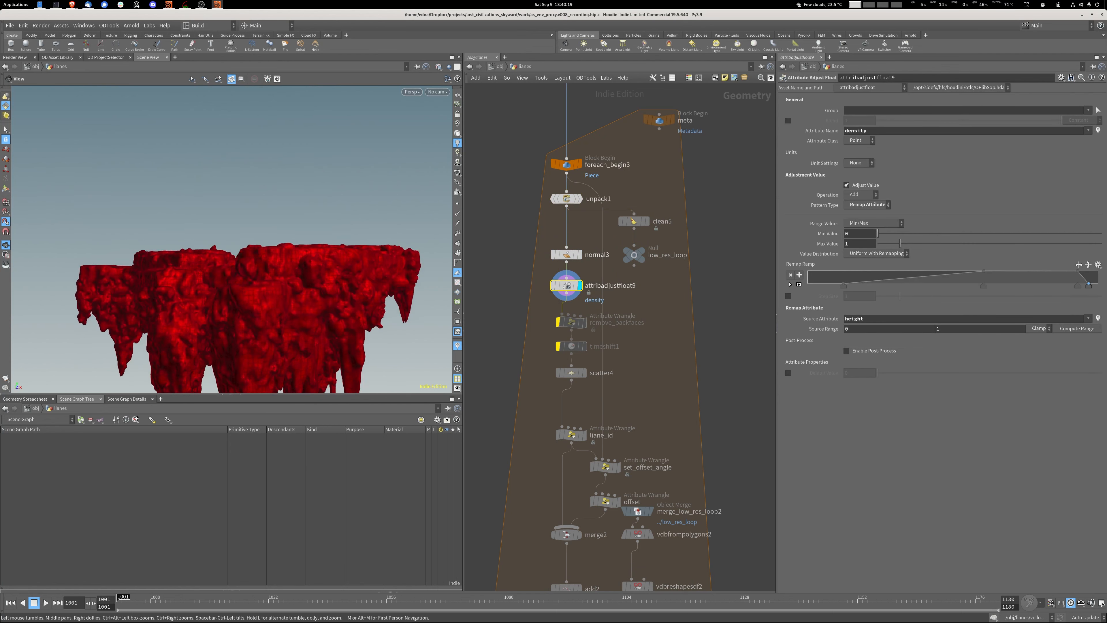
scroll(238, 262, "down", 1)
middle_click_drag(239, 270, 234, 154)
left_click(438, 66)
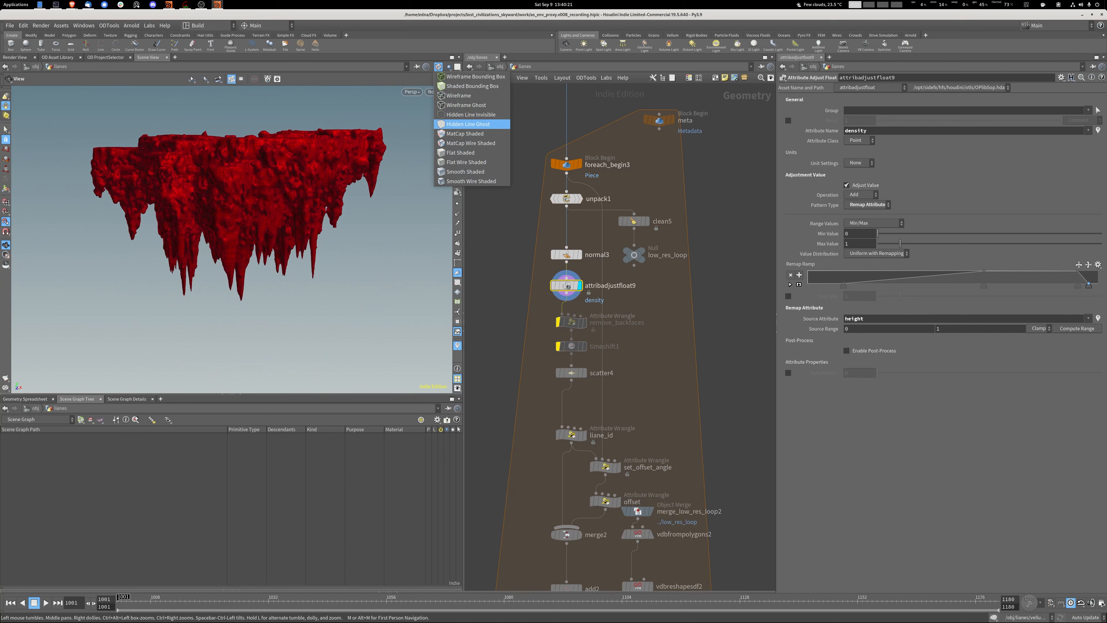
left_click(466, 162)
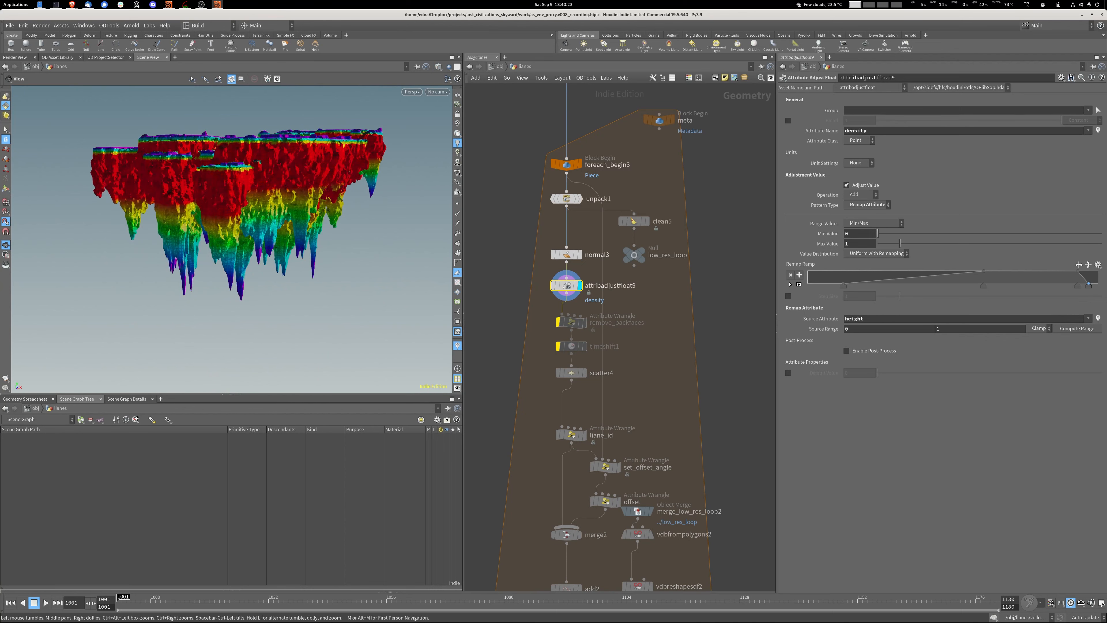
Examine the density distribution on the plateaus from several angles and set the viewport shading to Smooth Shaded.
left_click_drag(235, 187, 242, 233)
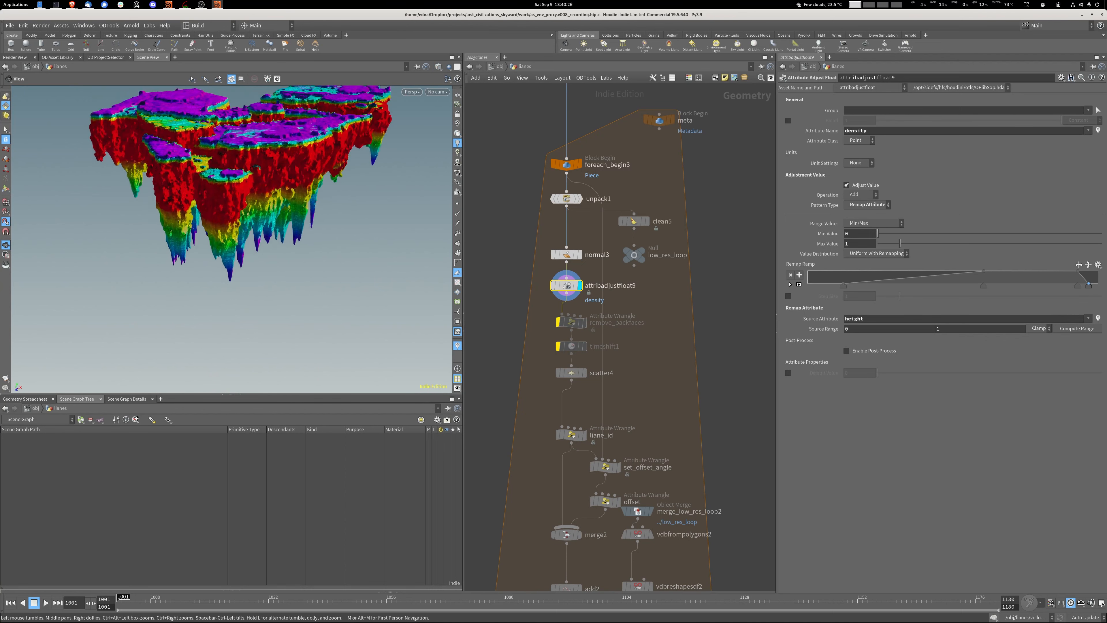
middle_click_drag(242, 234, 316, 279)
left_click_drag(316, 279, 279, 310)
mouse_move(352, 223)
left_mouse_down()
mouse_move(380, 233)
mouse_move(340, 221)
mouse_move(305, 227)
mouse_move(370, 234)
left_mouse_up()
left_click(438, 66)
left_click(465, 171)
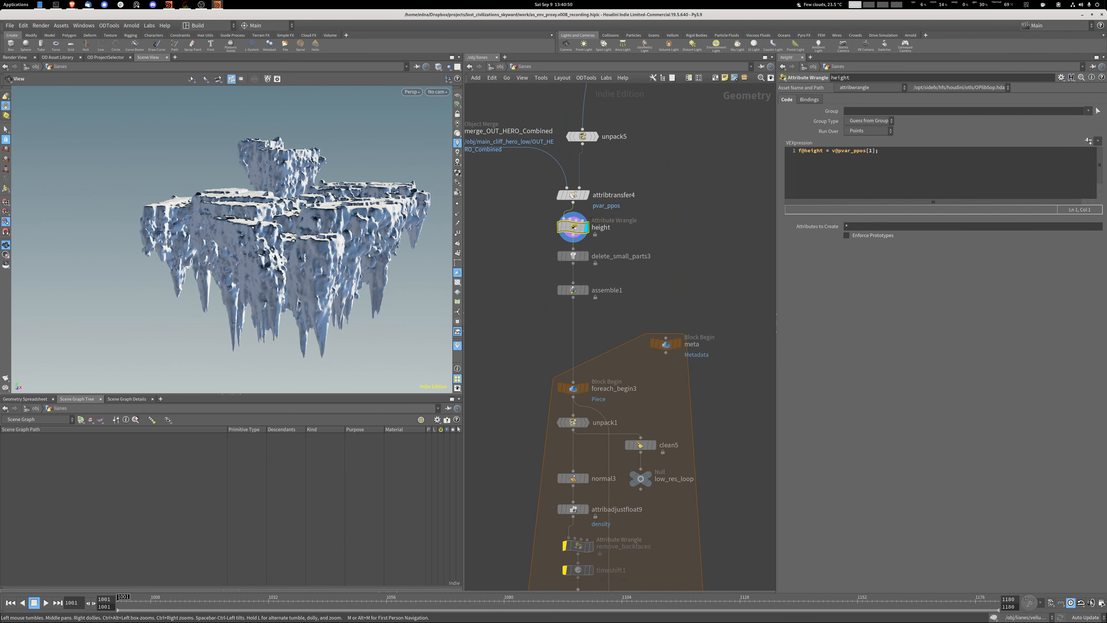
Visualize the height attribute from the height wrangle's node information and display attribadjustfloat9 with its settings.
left_click(549, 227)
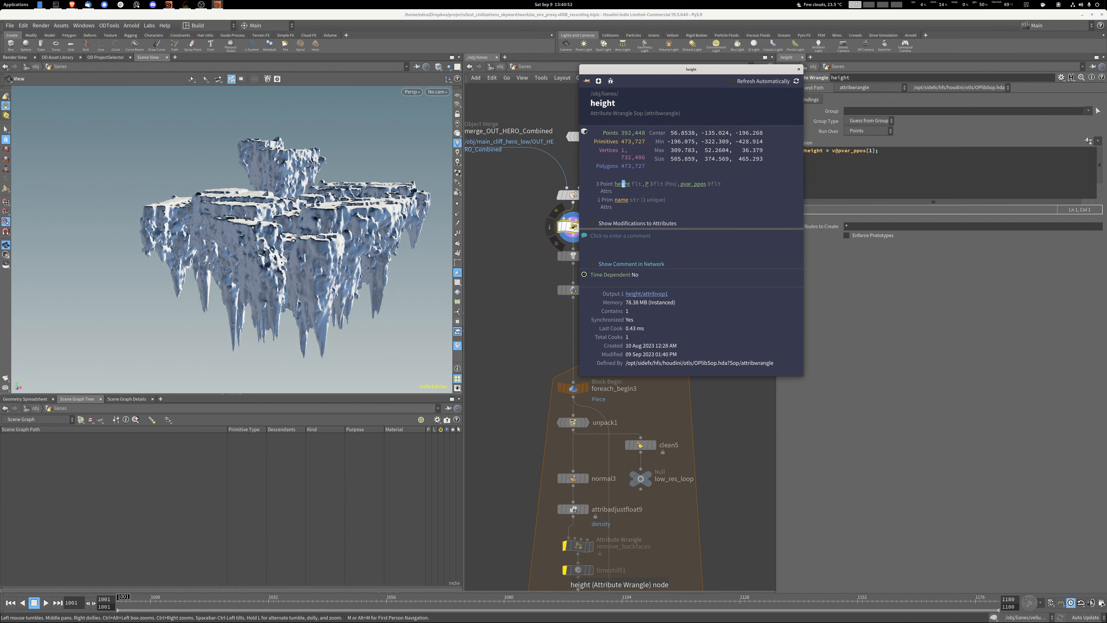
left_click(624, 183)
middle_click_drag(605, 497, 607, 328)
left_click(591, 324)
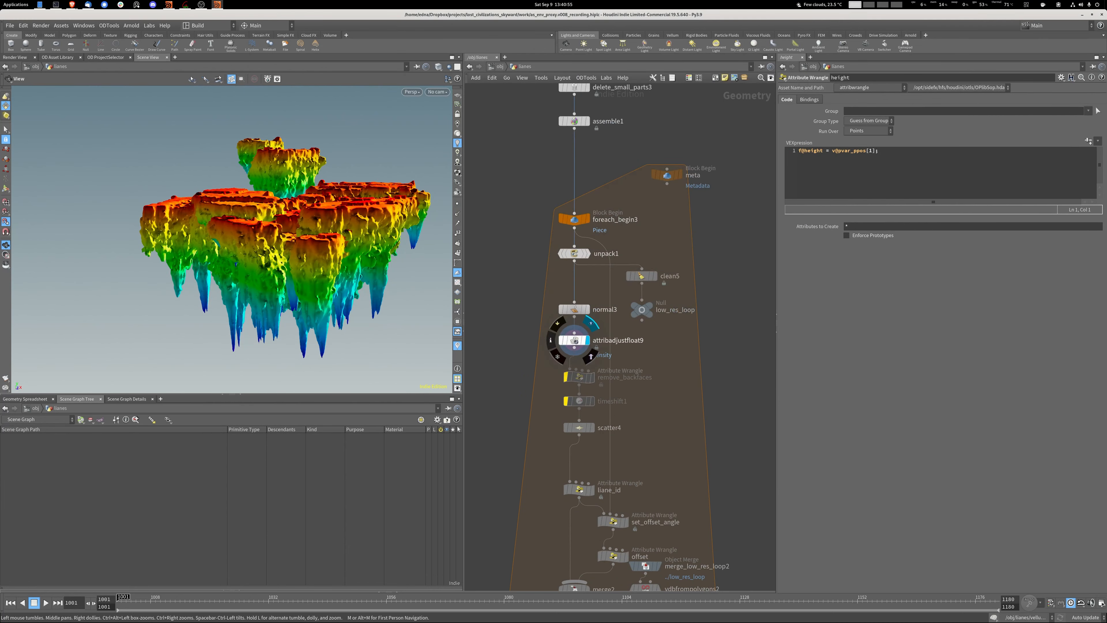
left_click(575, 340)
middle_click_drag(642, 367, 642, 316)
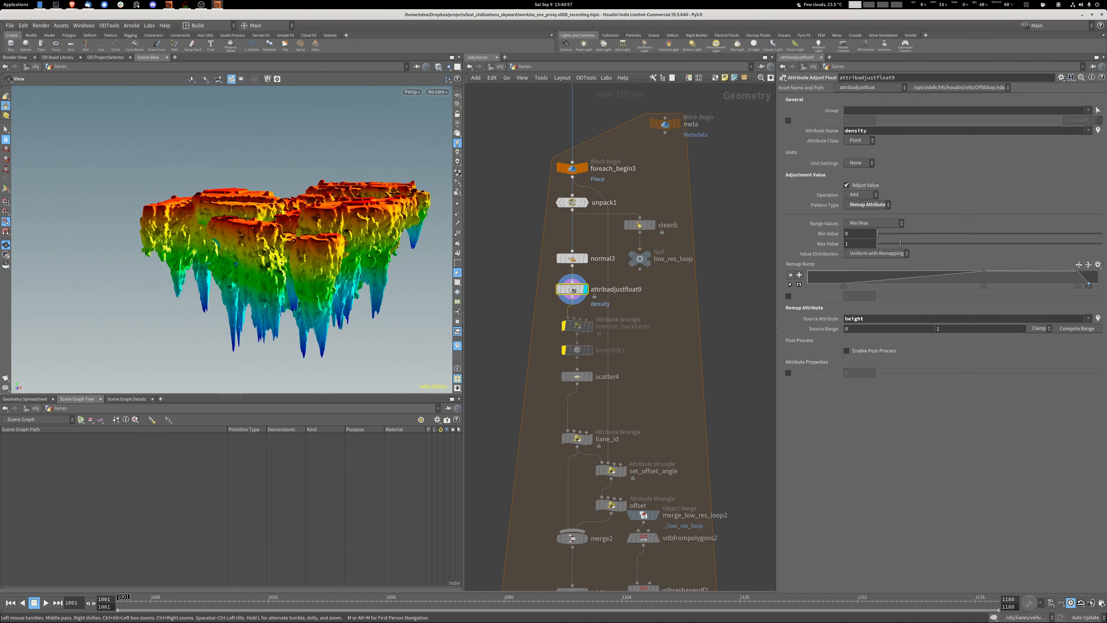
Add an Attribute Adjust Float node beside attribadjustfloat9, feed it from normal3, and display it.
scroll(642, 316, "up", 3)
key("Tab")
type("an")
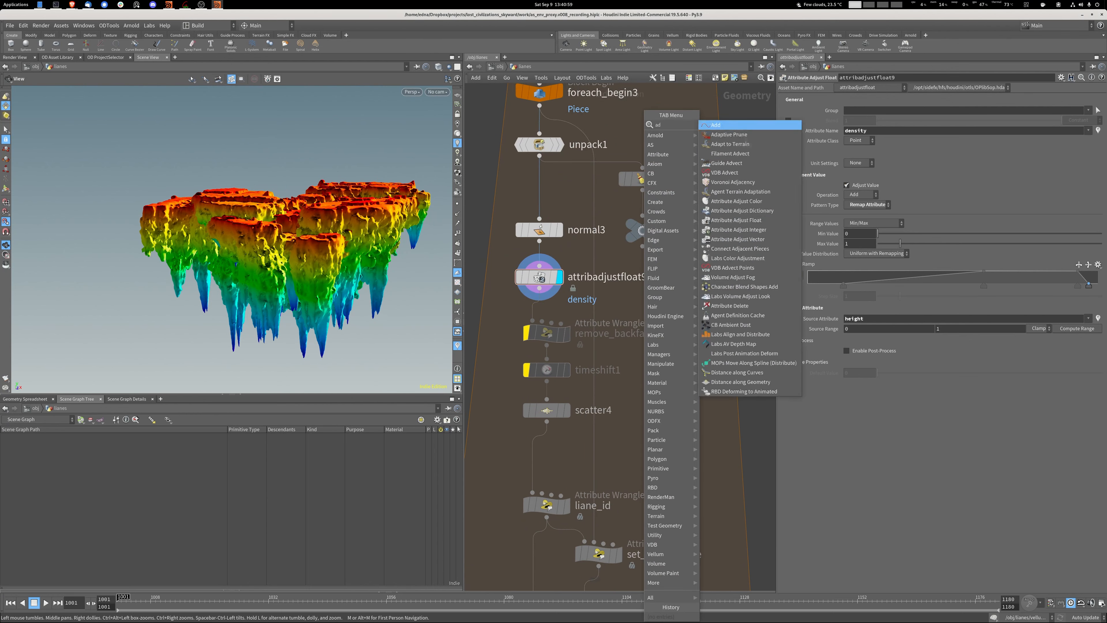
left_click(736, 135)
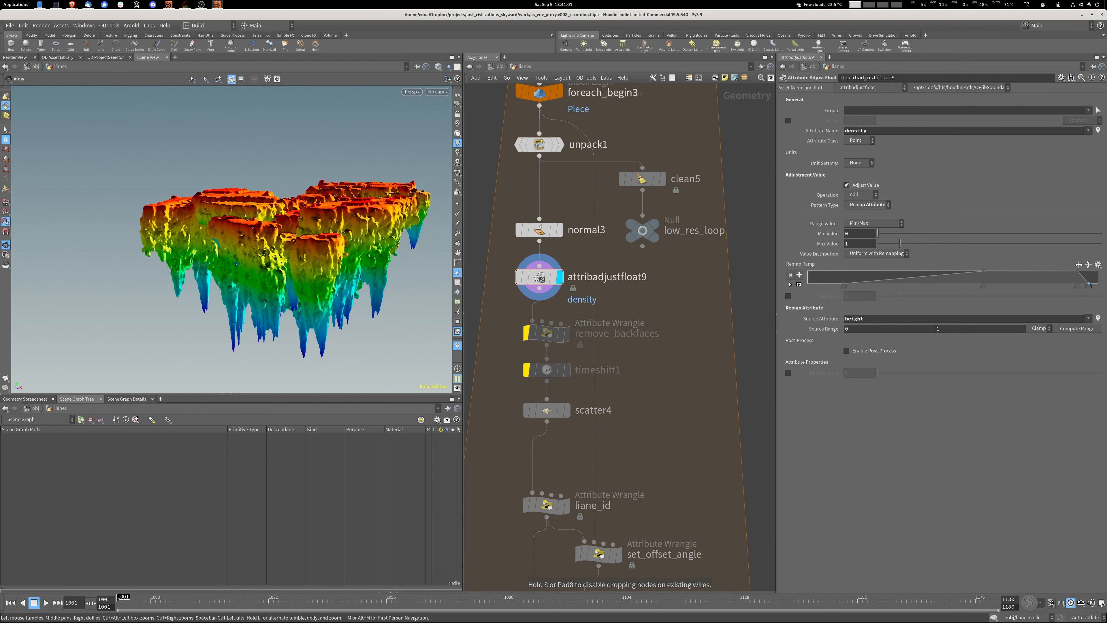
left_click(648, 298)
left_click(539, 241)
left_click(648, 288)
left_click(670, 298)
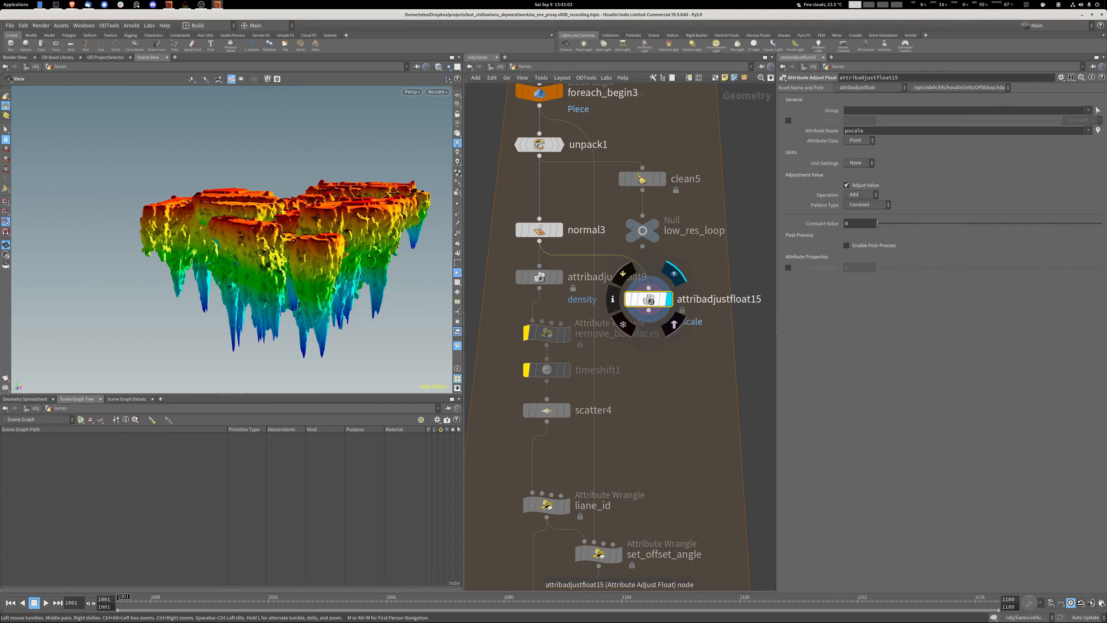
Name the new node's attribute heught and set its pattern type to Bounding Box along the Y direction.
double_click(855, 131)
type("heught")
key("Return")
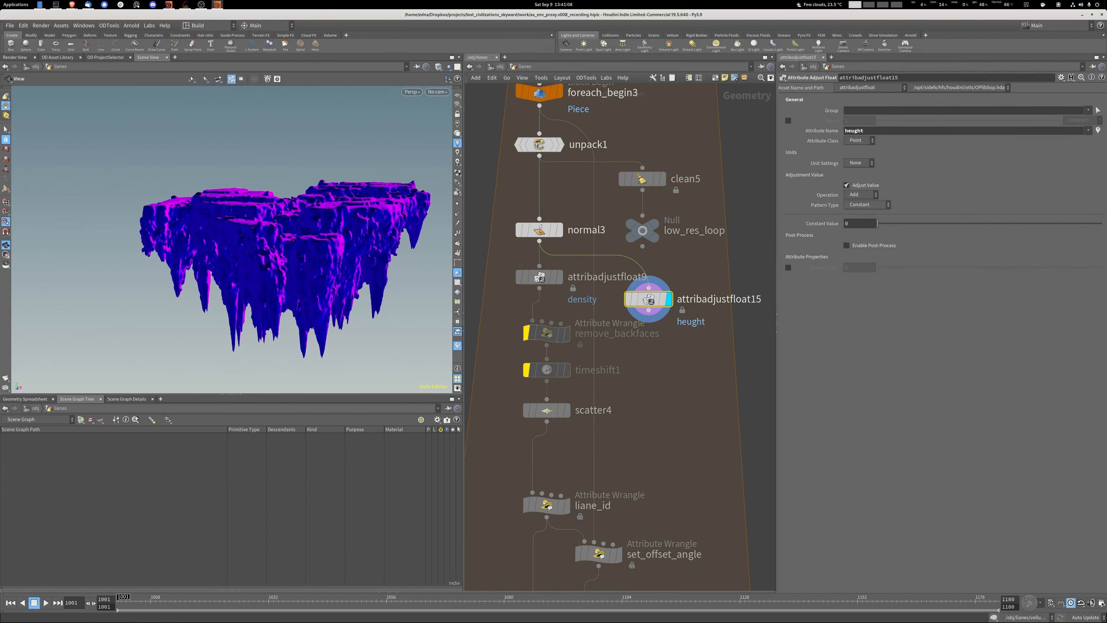
left_click(866, 204)
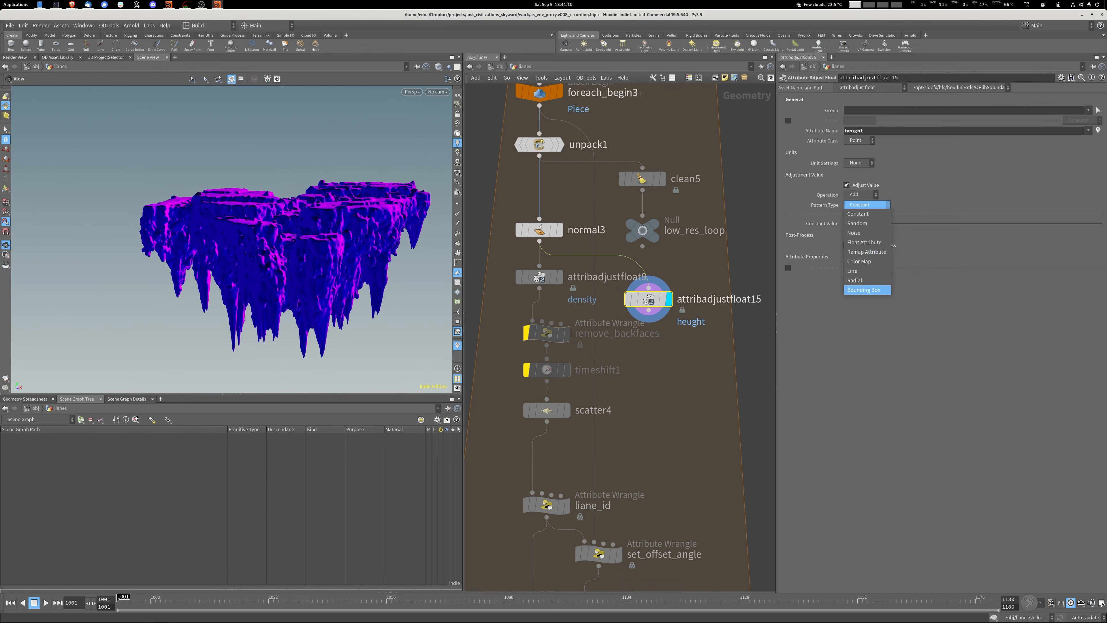
left_click(864, 290)
left_click(852, 319)
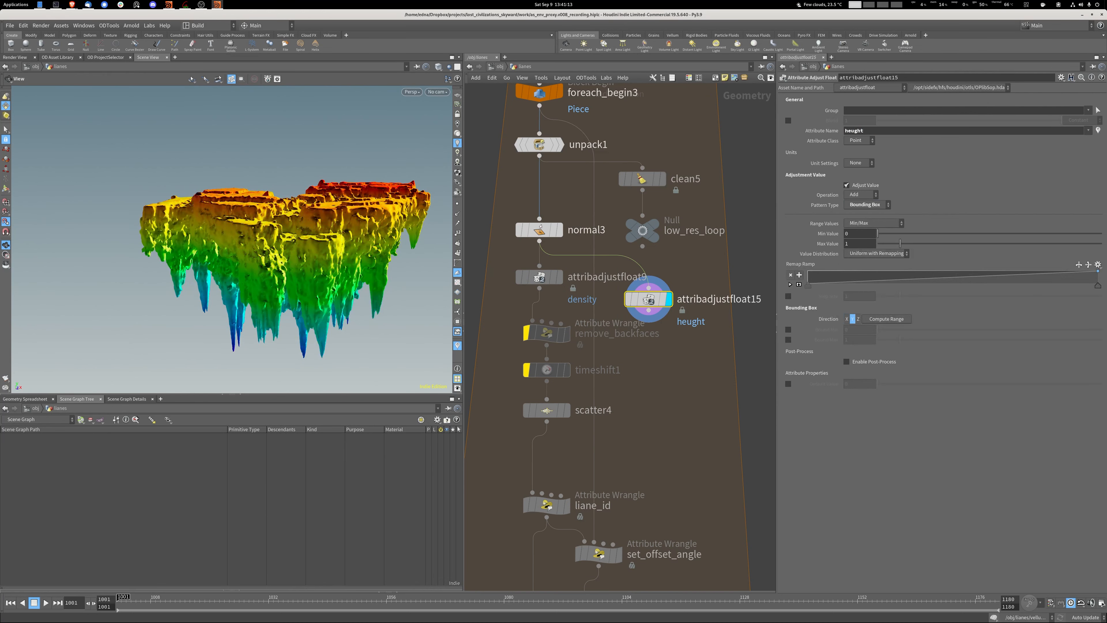
left_click_drag(262, 227, 264, 253)
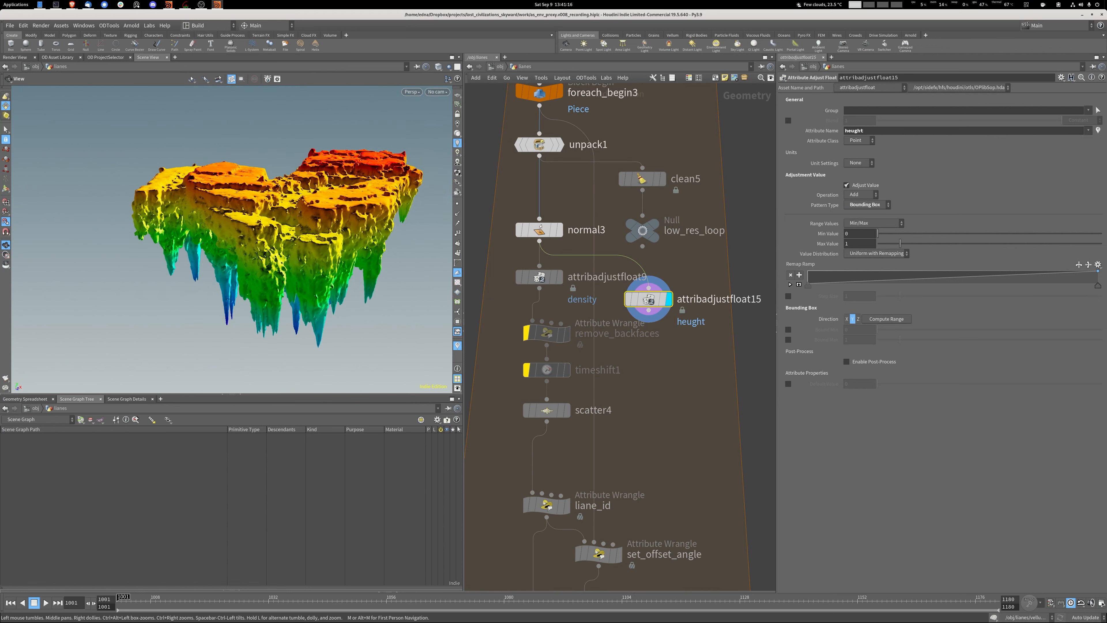
Reshape the new node's remap ramp so the value peaks below the plateau tops and falls off above.
left_click(458, 134)
left_click(457, 142)
left_click_drag(1098, 286, 1032, 271)
left_click(1057, 275)
left_click(1031, 272)
left_click_drag(261, 262, 305, 227)
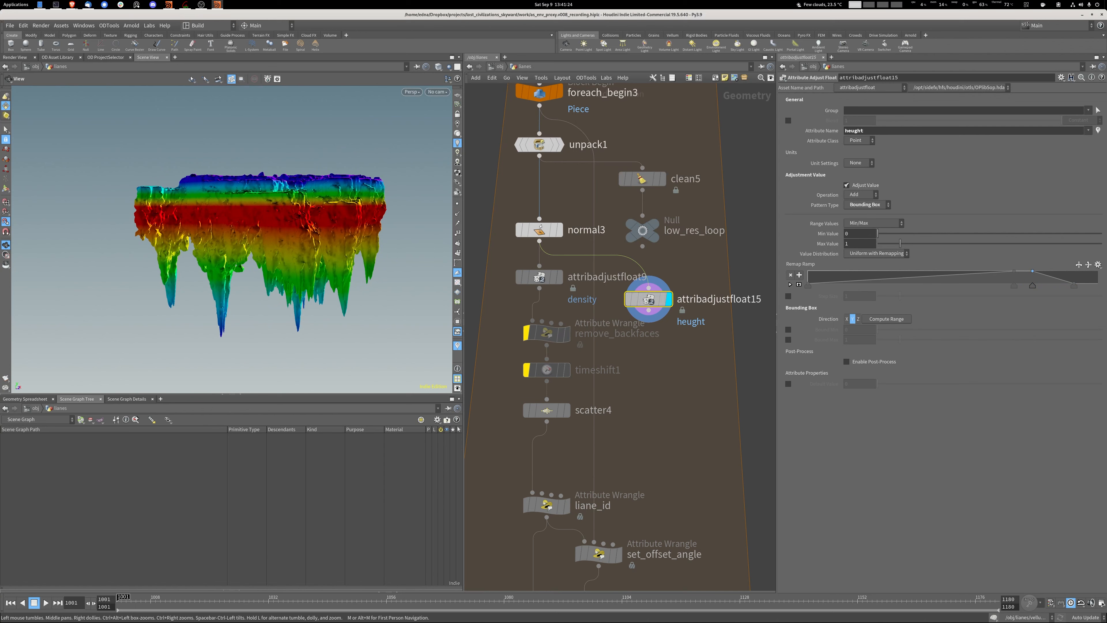
Discard the trial Attribute Adjust Float node and display attribadjustfloat9's density result again.
left_click(539, 277)
left_click(559, 277)
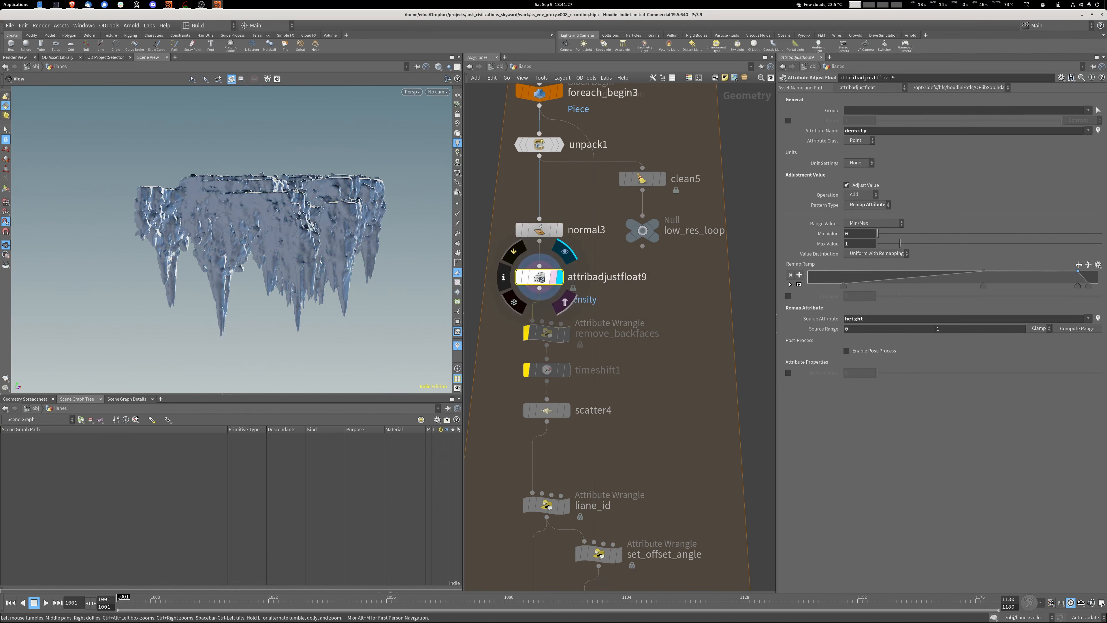
middle_click_drag(546, 432, 568, 324)
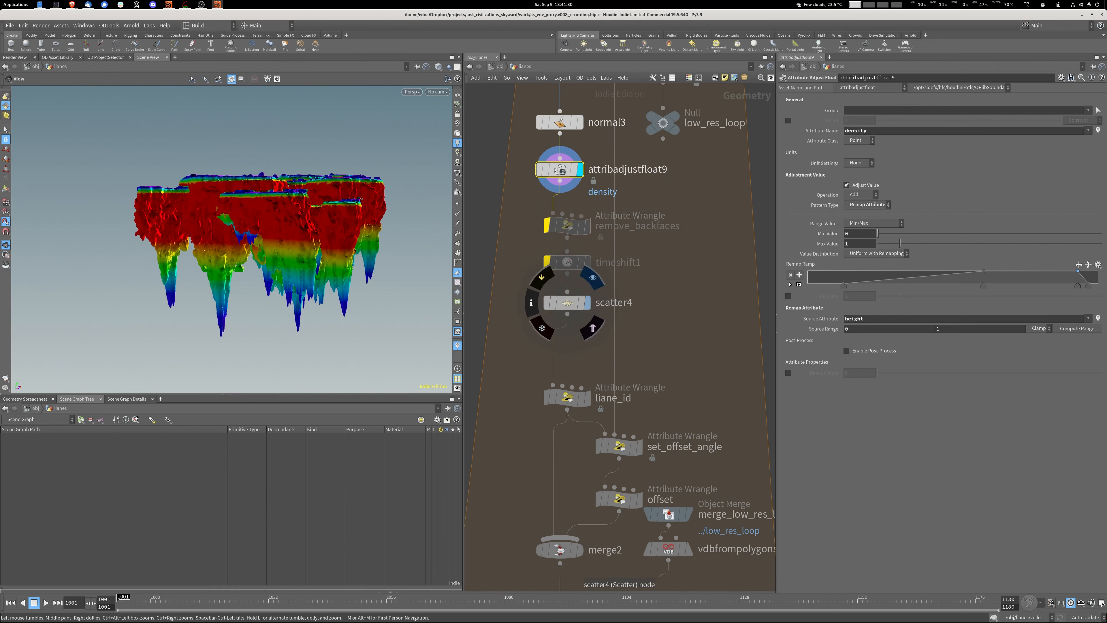
Display the scatter4 node with its points visible and examine how they are distributed by density.
left_click(567, 303)
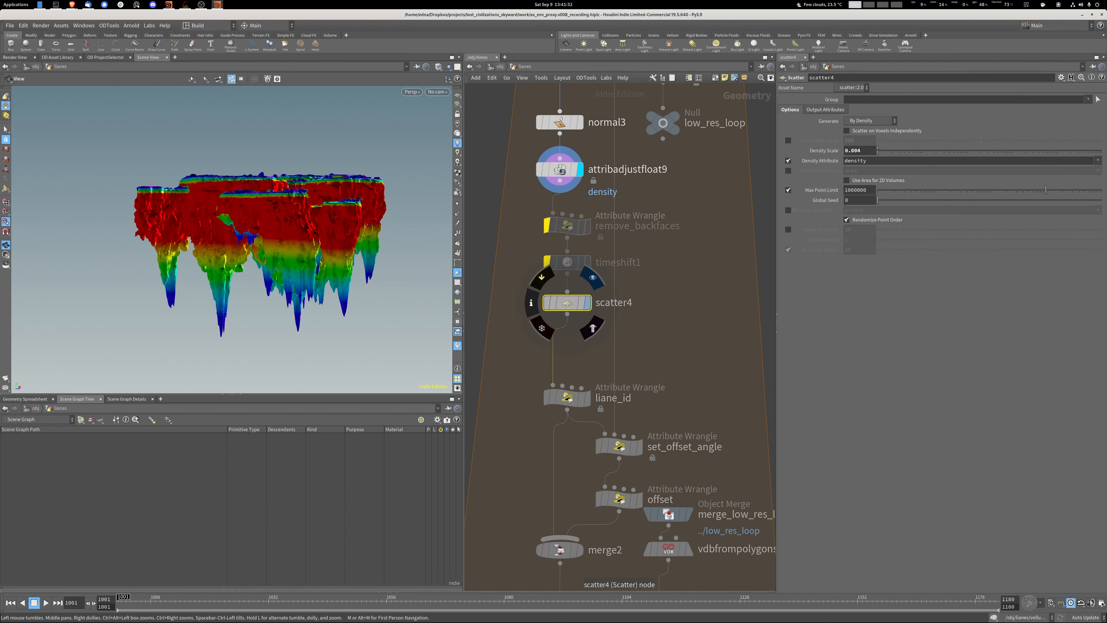
left_click(587, 302)
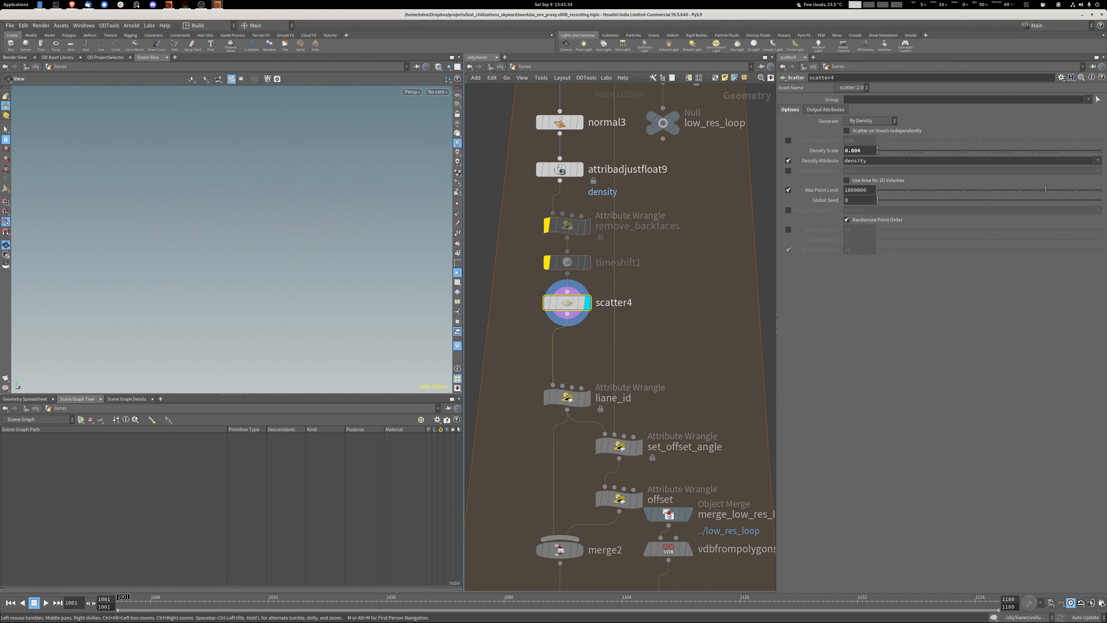
left_click(457, 173)
left_click(484, 310)
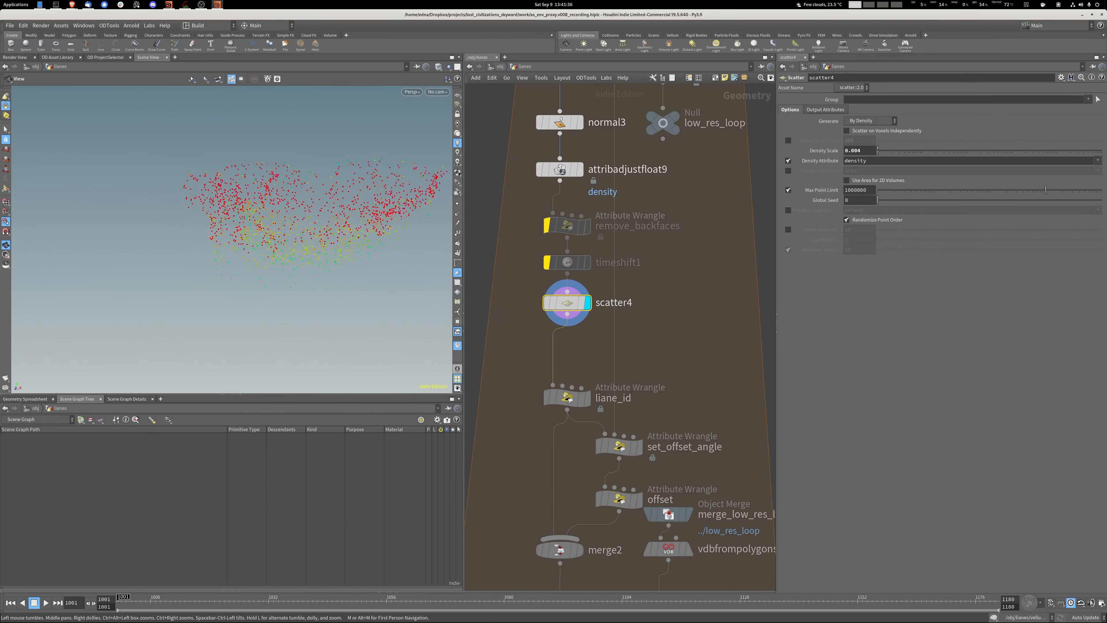
left_click_drag(261, 244, 294, 251)
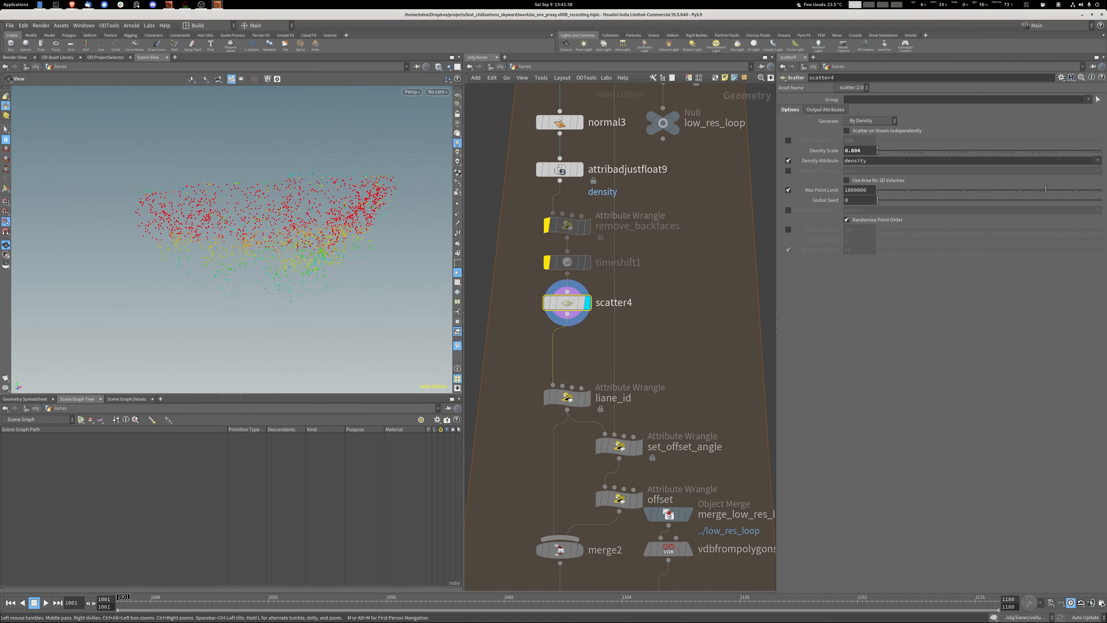
Display the liane_id wrangle and read its VEX expression.
middle_click_drag(599, 384, 593, 311)
left_click(582, 324)
left_click(562, 324)
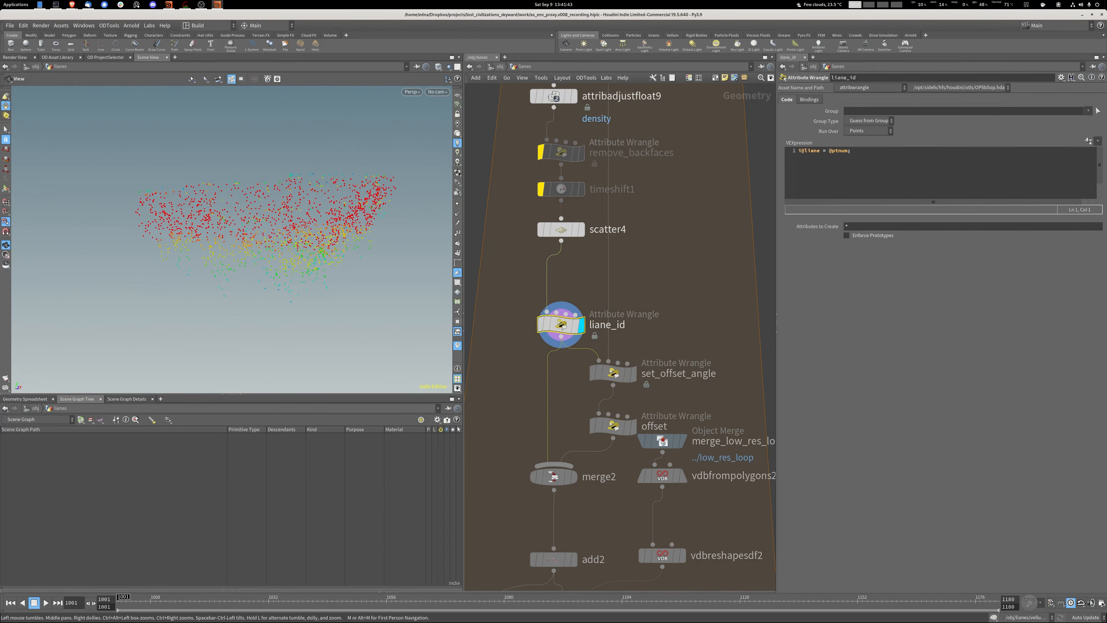
Compare the original liane_id points with the offset points merged in merge2.
middle_click_drag(610, 371, 611, 298)
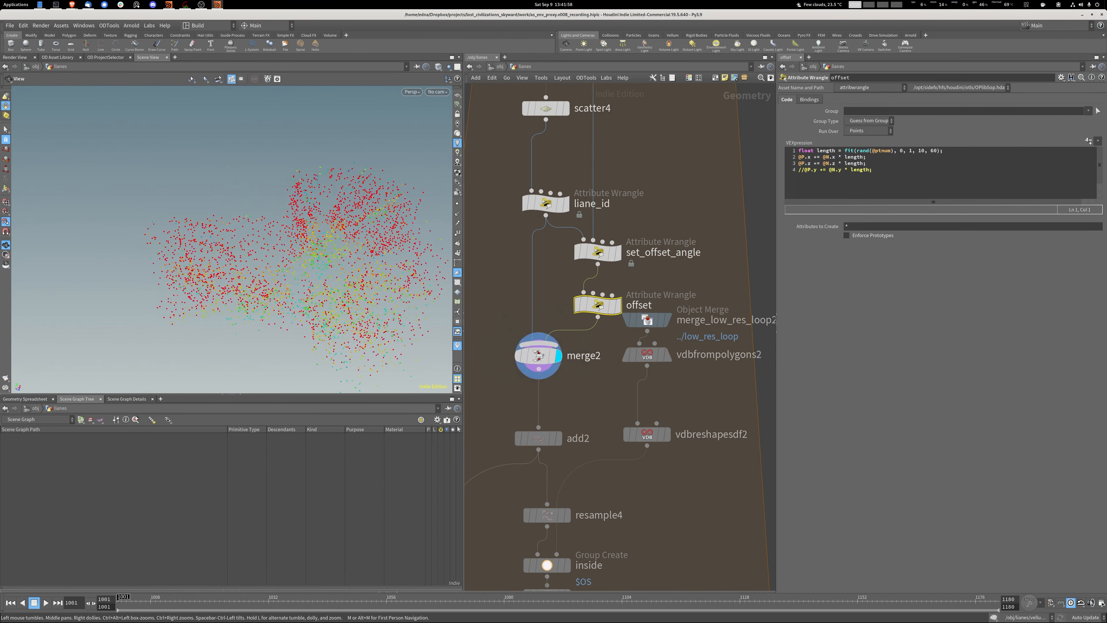
mouse_move(262, 244)
left_mouse_down()
mouse_move(297, 240)
mouse_move(266, 255)
left_mouse_up()
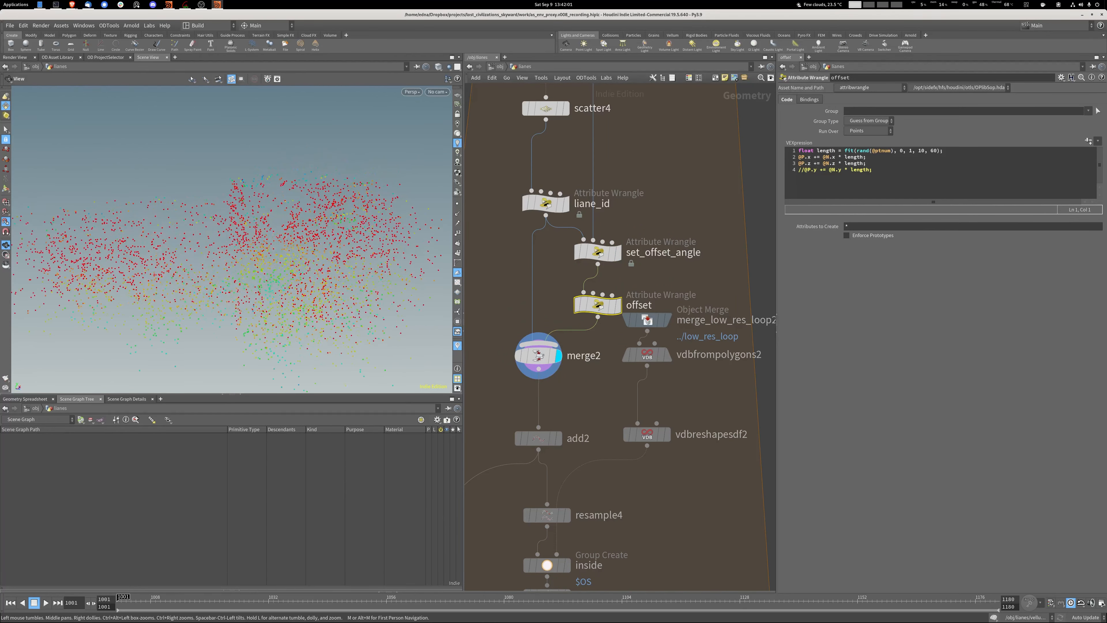
left_click(572, 178)
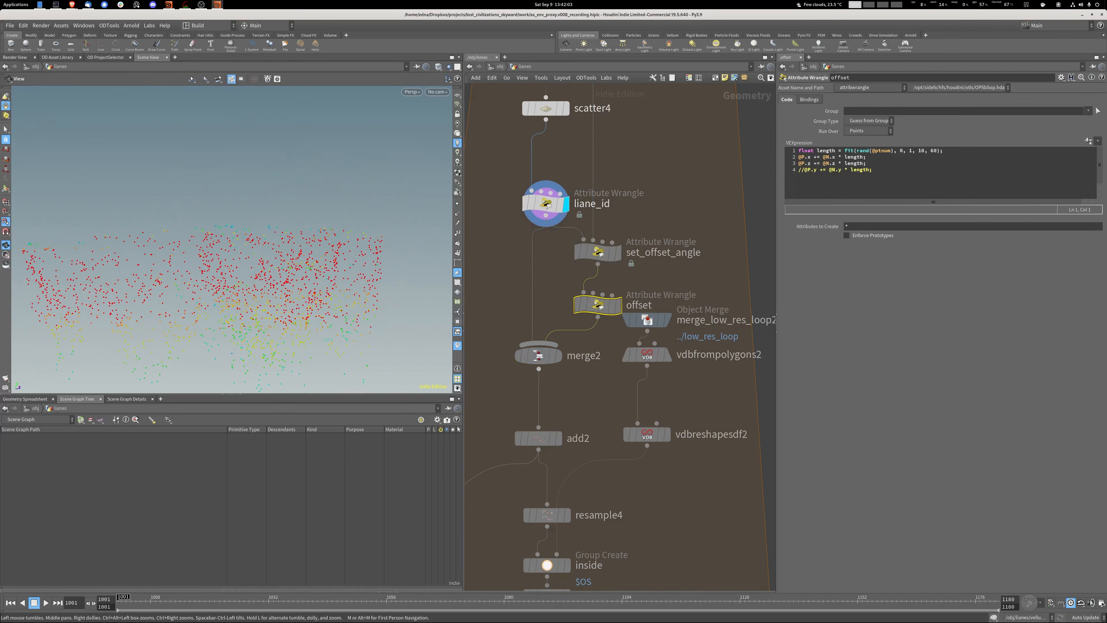
left_click(564, 331)
Display the lines created by add2 and read the set_offset_angle wrangle's code.
middle_click_drag(653, 392, 660, 338)
left_click(565, 384)
left_click_drag(244, 227, 270, 279)
left_click(603, 197)
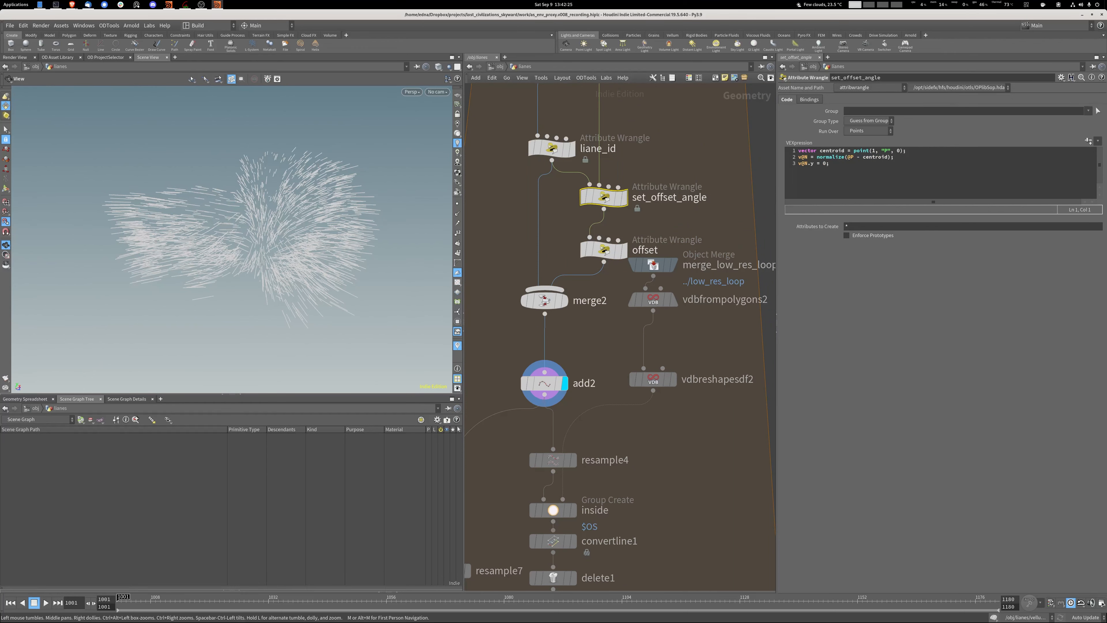
middle_click_drag(611, 393, 581, 310)
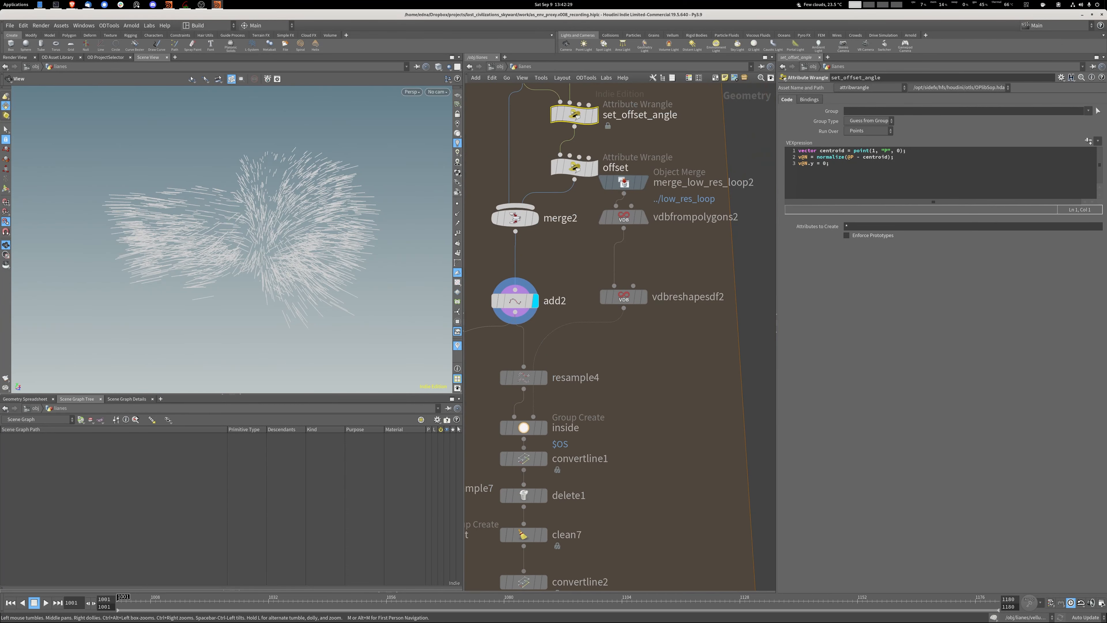
Display vdbreshapesdf2 and move the vdbfrompolygons2 and merge_low_res_loop2 nodes down closer to it.
left_click(644, 297)
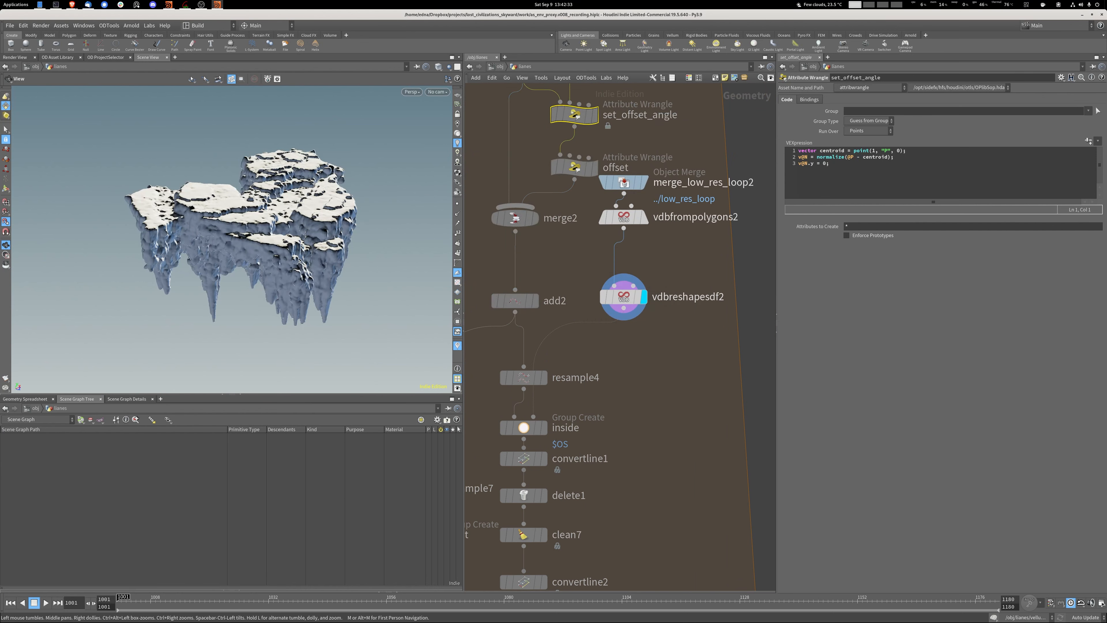
left_click_drag(623, 217, 623, 238)
left_click_drag(623, 183, 624, 197)
middle_click_drag(579, 353, 640, 279)
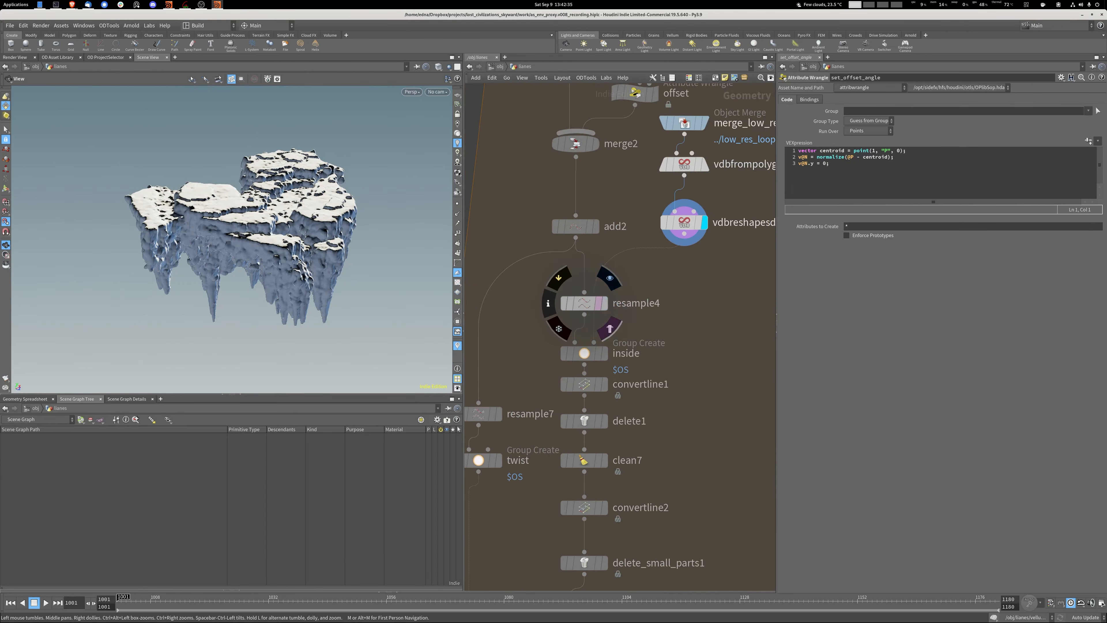